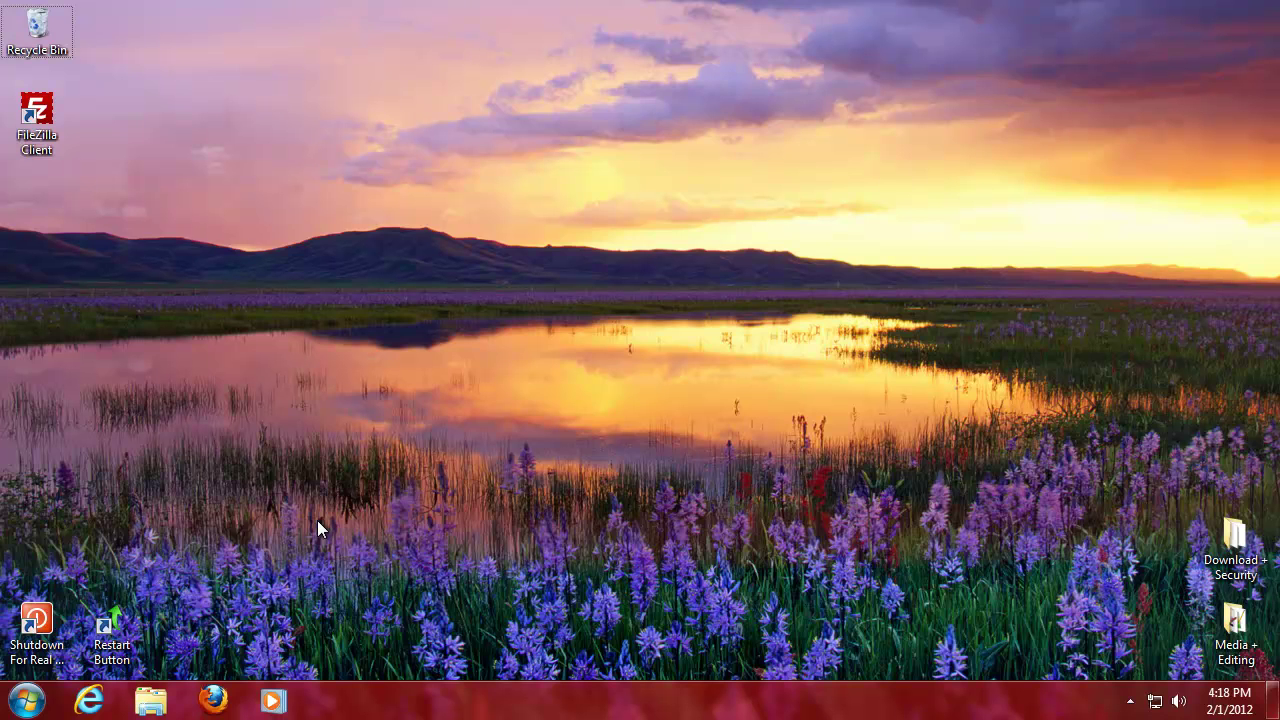
Step: Open Firefox and load the Oracle VM VirtualBox home page at virtualbox.org
{"action": "left_click", "coordinate": [213, 700]}
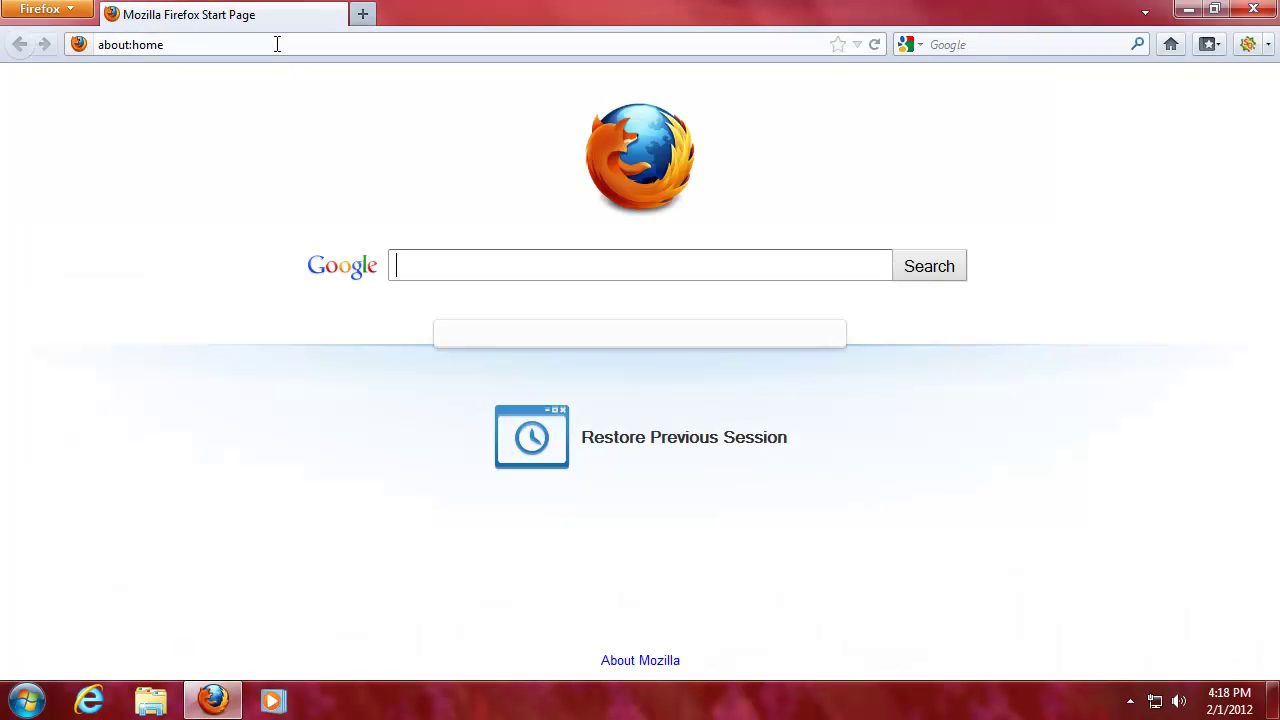
{"action": "left_click", "coordinate": [277, 44]}
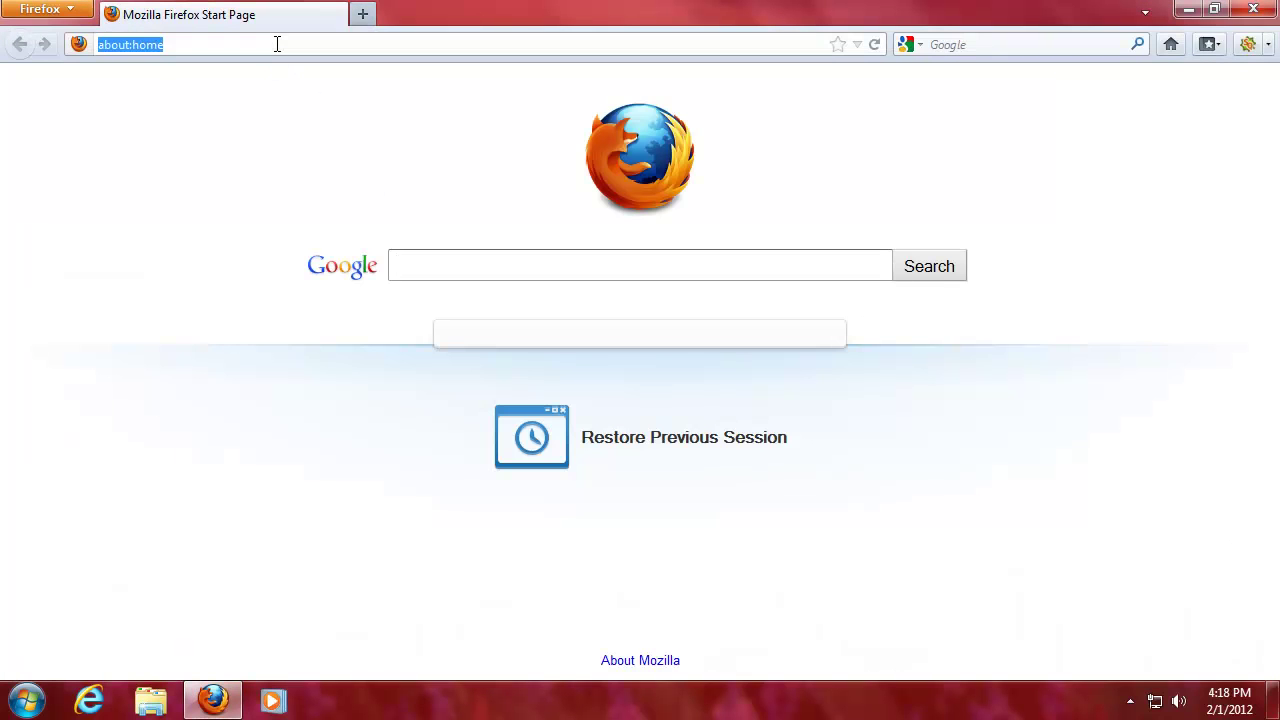
{"action": "type", "text": "virtual"}
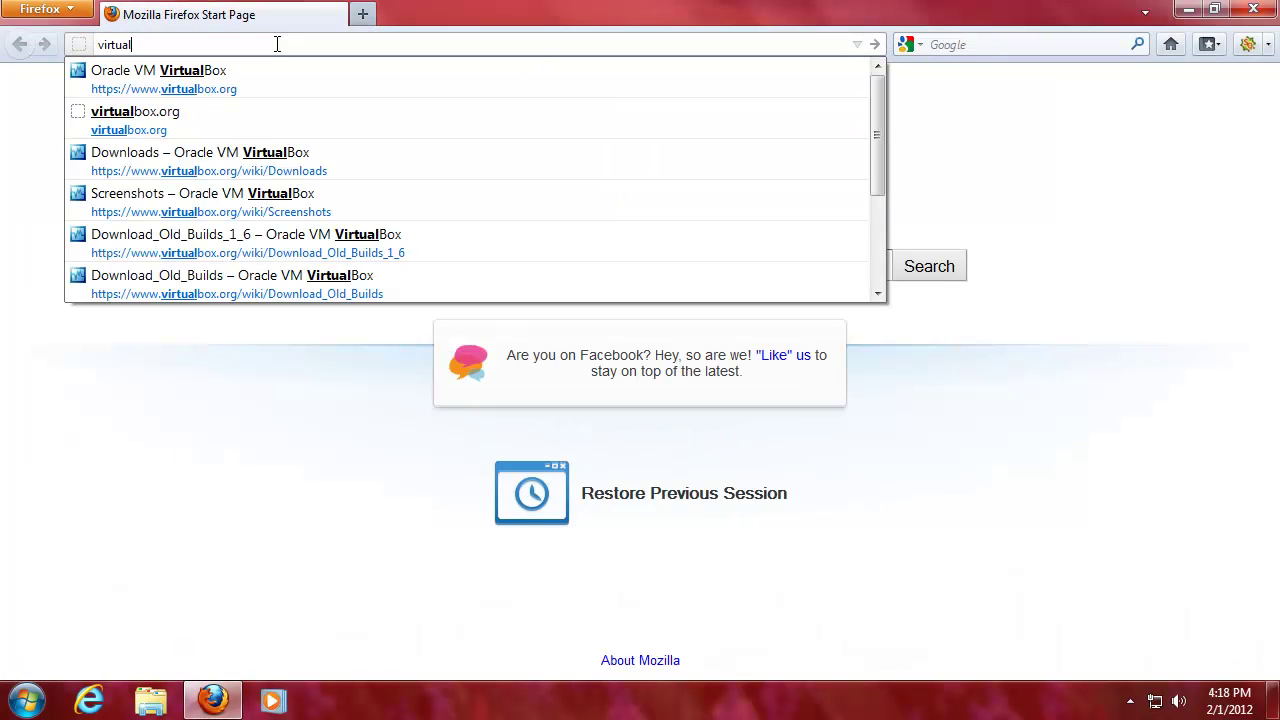
{"action": "key", "text": "Down"}
{"action": "key", "text": "Return"}
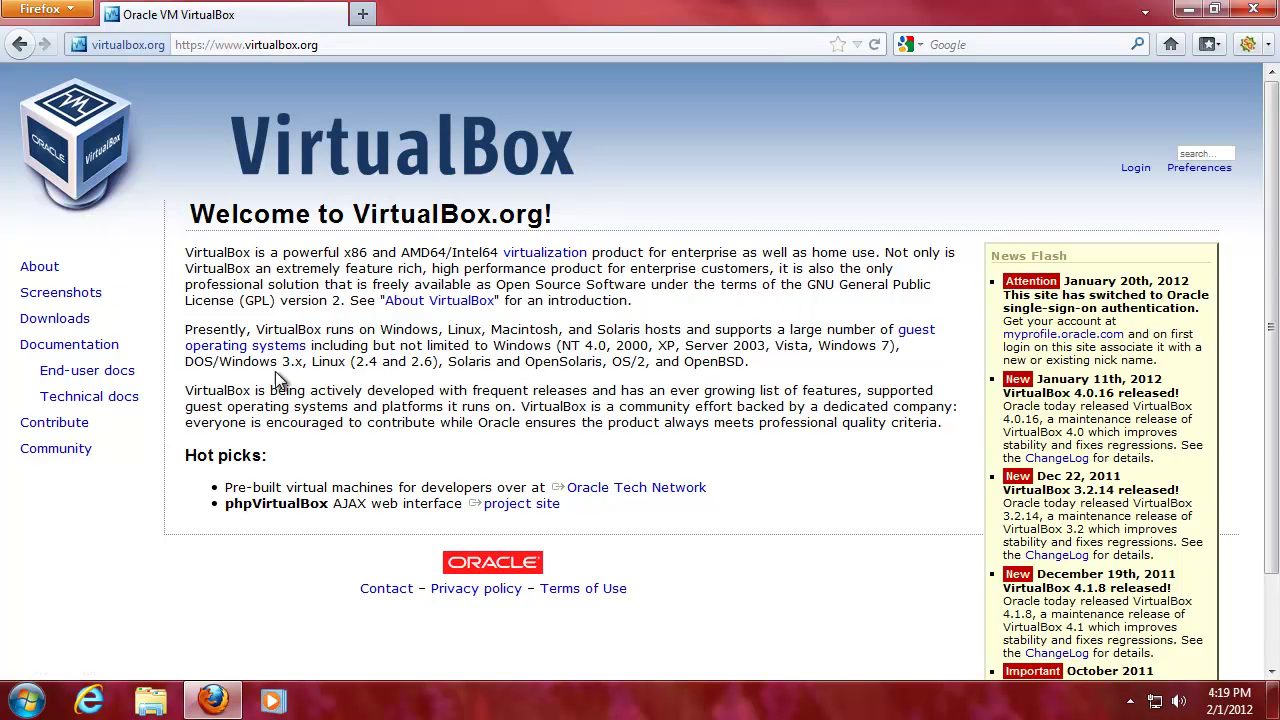
Step: Read the VirtualBox home page's paragraph on supported host and guest operating systems
{"action": "left_click_drag", "start_coordinate": [186, 363], "coordinate": [312, 367]}
{"action": "left_click", "coordinate": [303, 390]}
{"action": "left_click_drag", "start_coordinate": [898, 330], "coordinate": [306, 350]}
{"action": "left_click", "coordinate": [237, 390]}
{"action": "left_click_drag", "start_coordinate": [193, 362], "coordinate": [342, 364]}
{"action": "left_click", "coordinate": [273, 390]}
{"action": "left_click", "coordinate": [318, 384]}
{"action": "left_click_drag", "start_coordinate": [251, 362], "coordinate": [287, 366]}
{"action": "left_click", "coordinate": [292, 389]}
{"action": "left_click", "coordinate": [55, 318]}
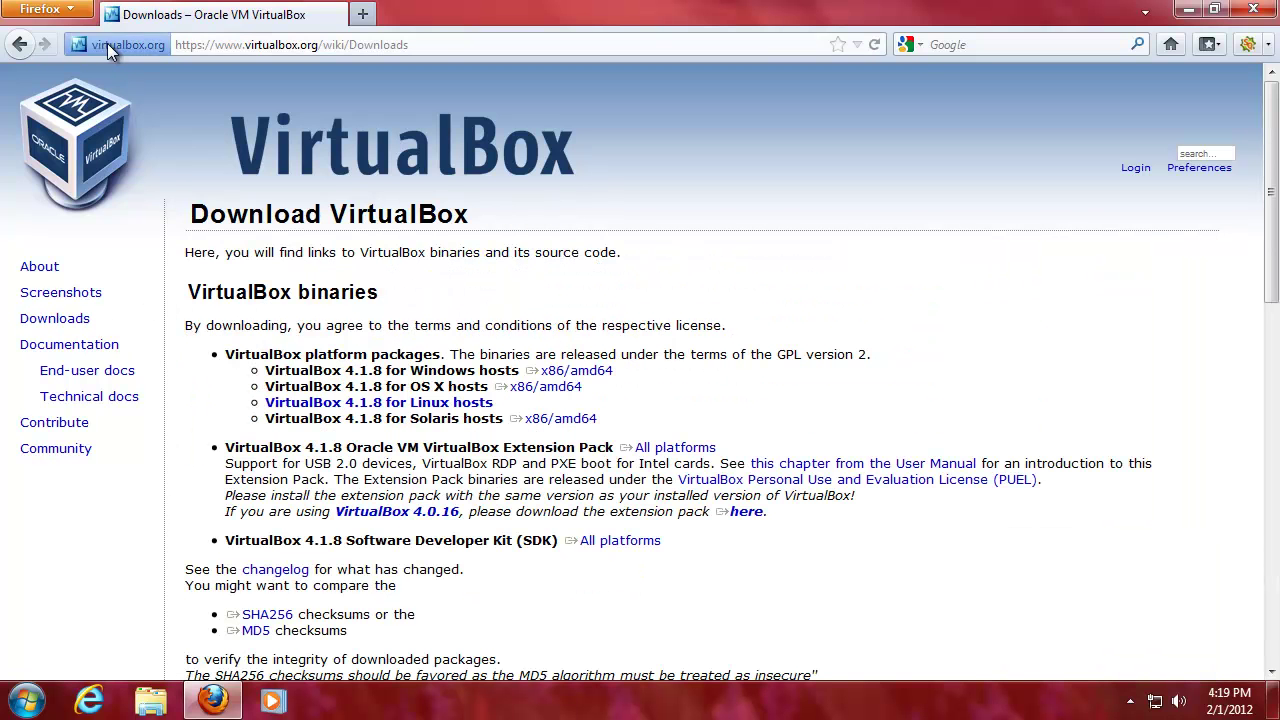
{"action": "left_click", "coordinate": [37, 45]}
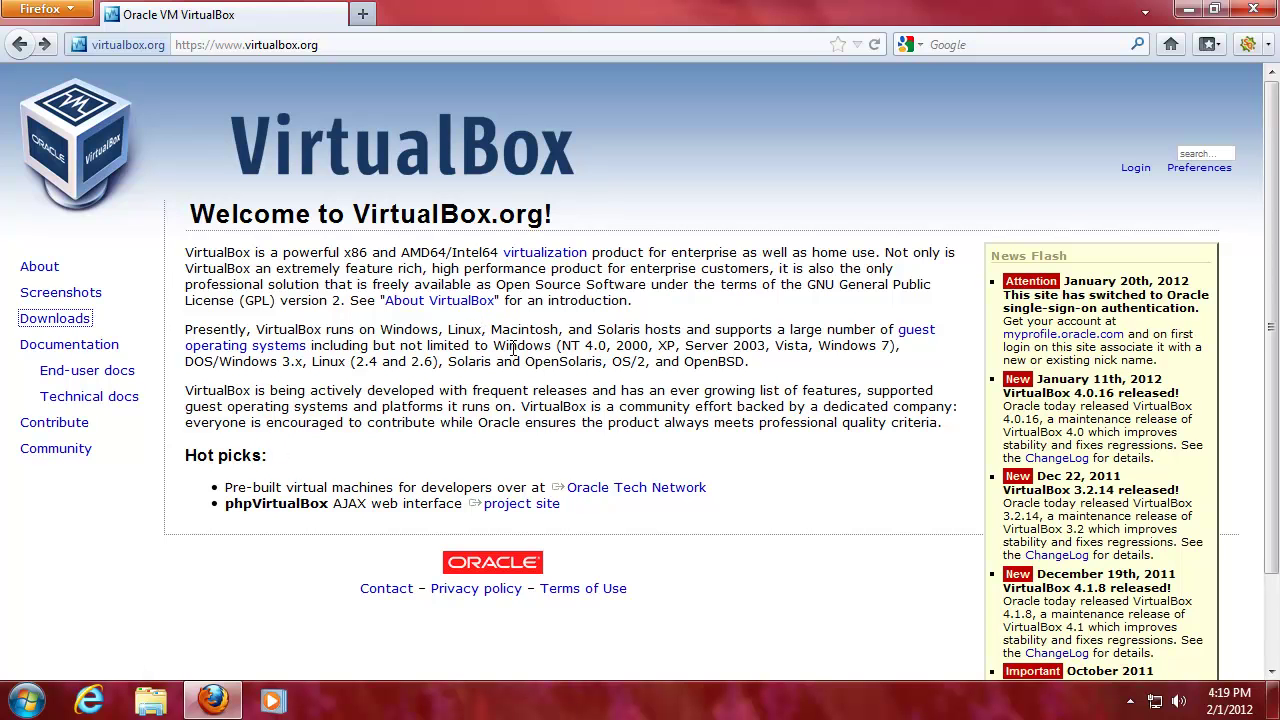
{"action": "left_click", "coordinate": [624, 361]}
Step: Download the VirtualBox 4.1.8 installer for Windows hosts from the site's Downloads page and minimize the download window
{"action": "left_click", "coordinate": [60, 318]}
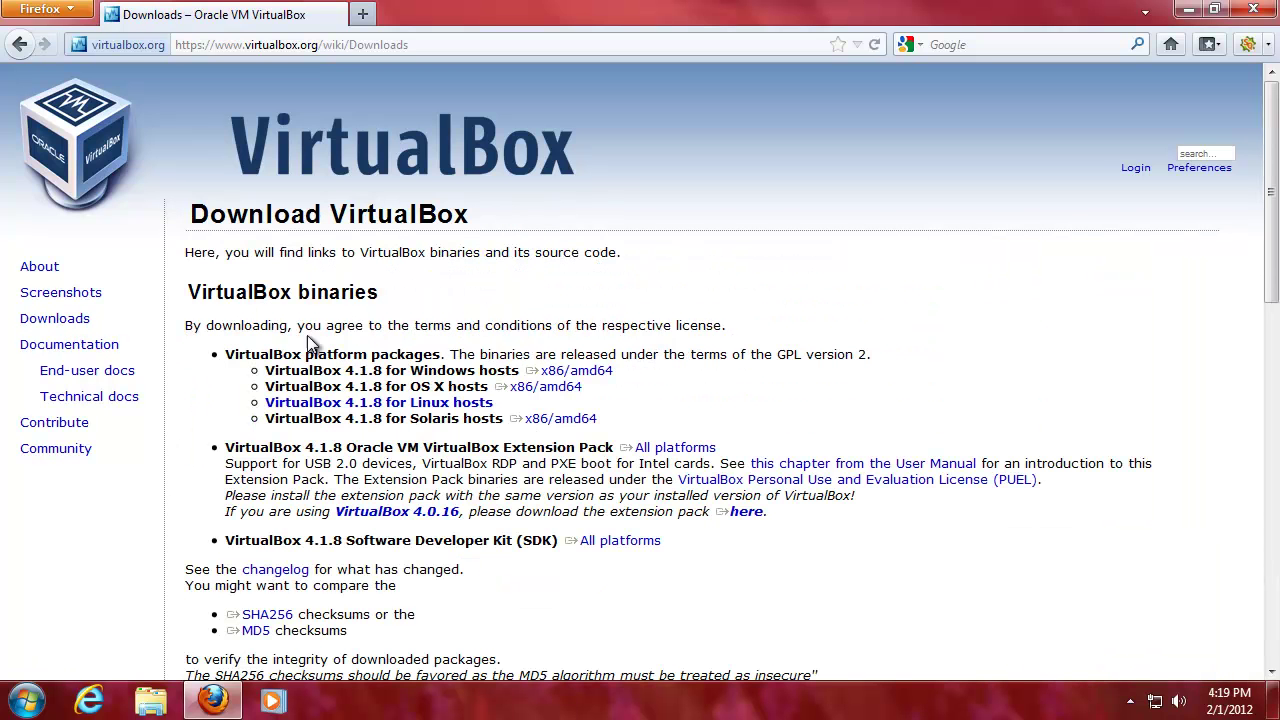
{"action": "left_click_drag", "start_coordinate": [368, 372], "coordinate": [506, 371]}
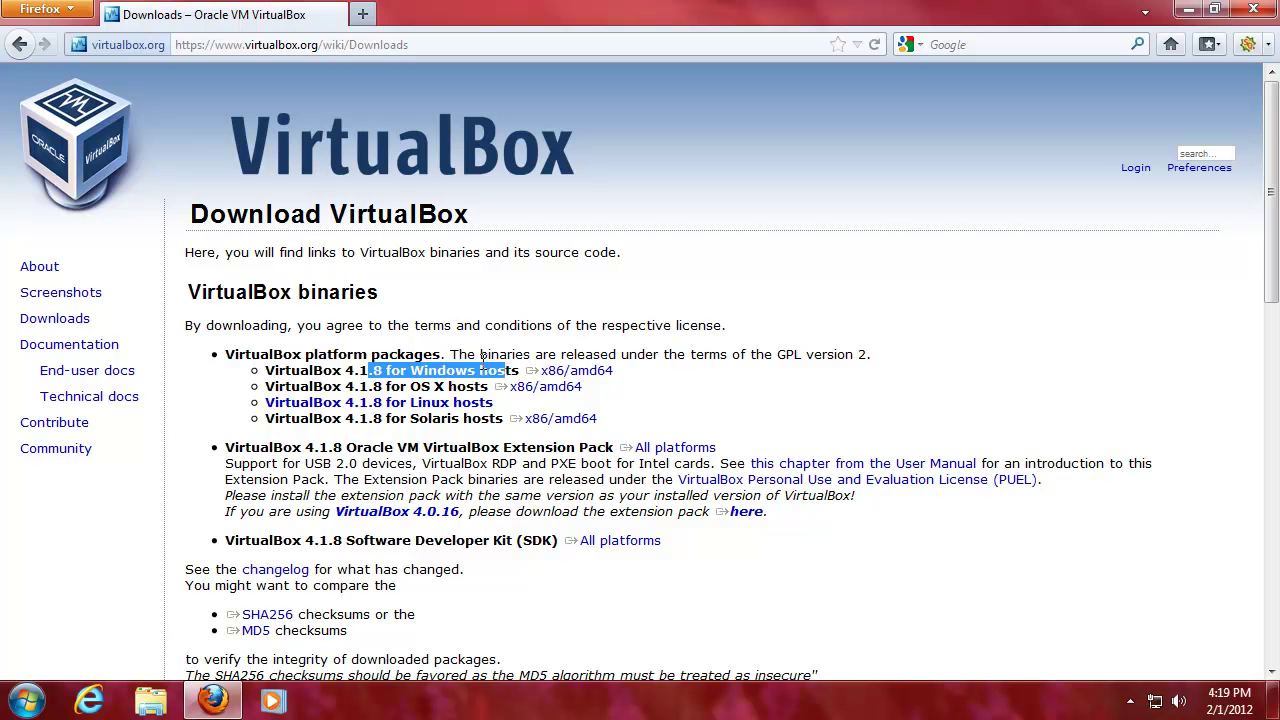
{"action": "left_click", "coordinate": [576, 370]}
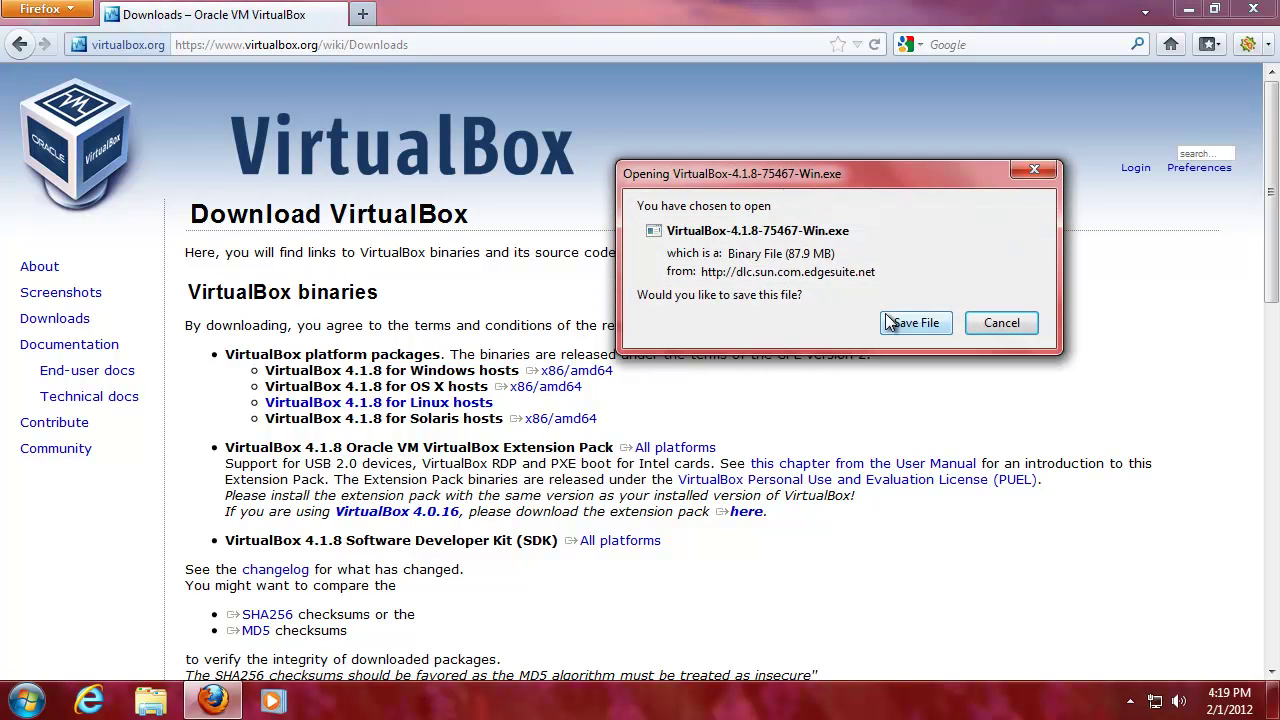
{"action": "left_click", "coordinate": [888, 320]}
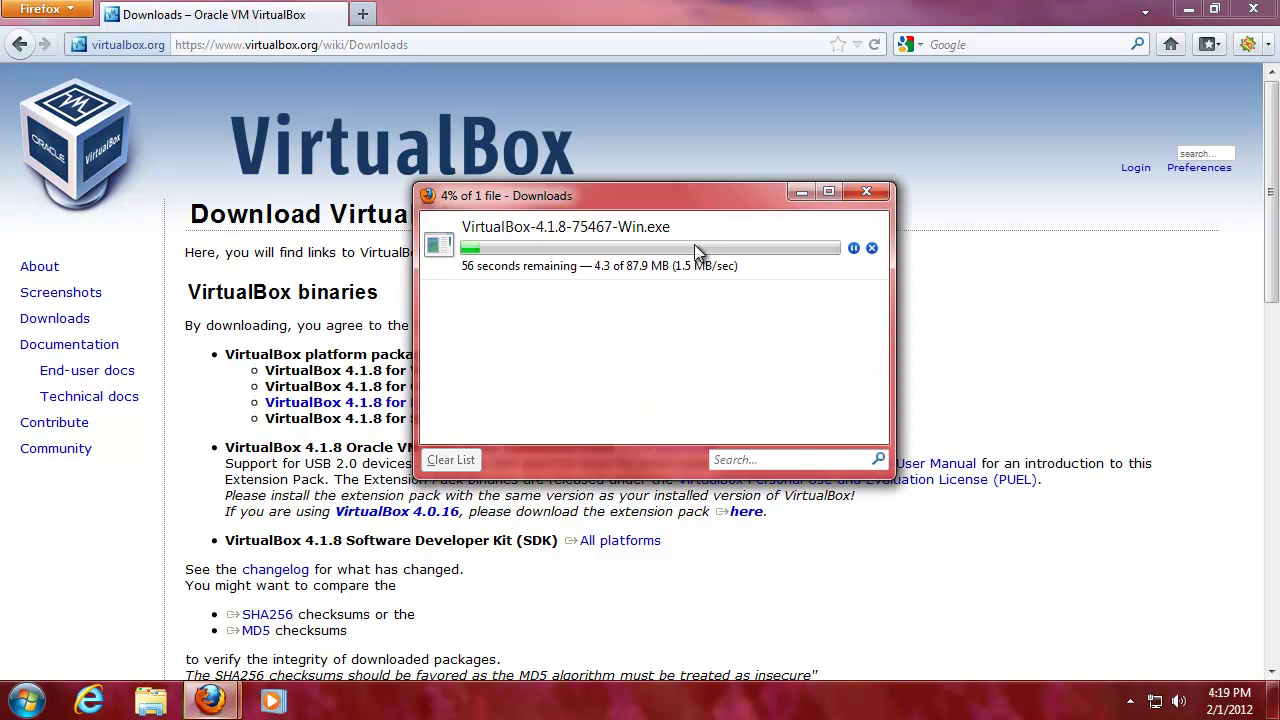
{"action": "left_click", "coordinate": [795, 194]}
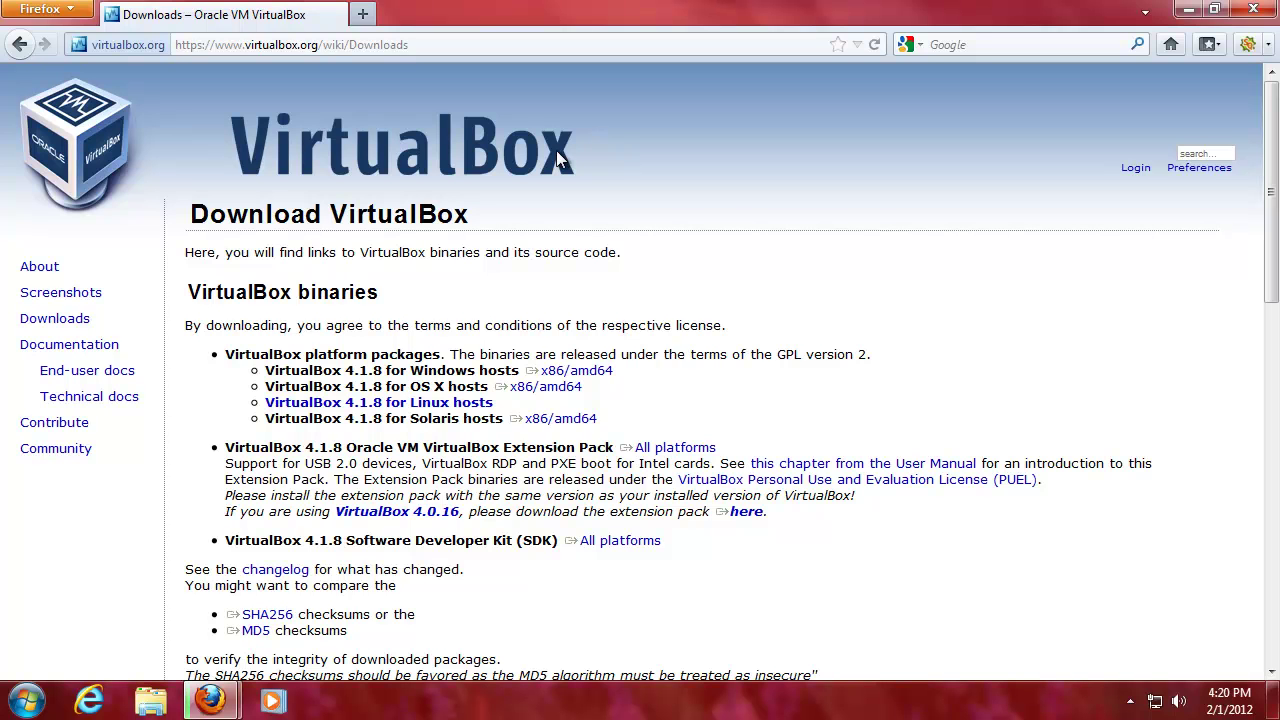
Step: Search the web for "metasploitable" in a new tab and open the Metasploit Unleashed result
{"action": "left_click", "coordinate": [363, 17]}
{"action": "type", "text": "metasploitable"}
{"action": "key", "text": "Return"}
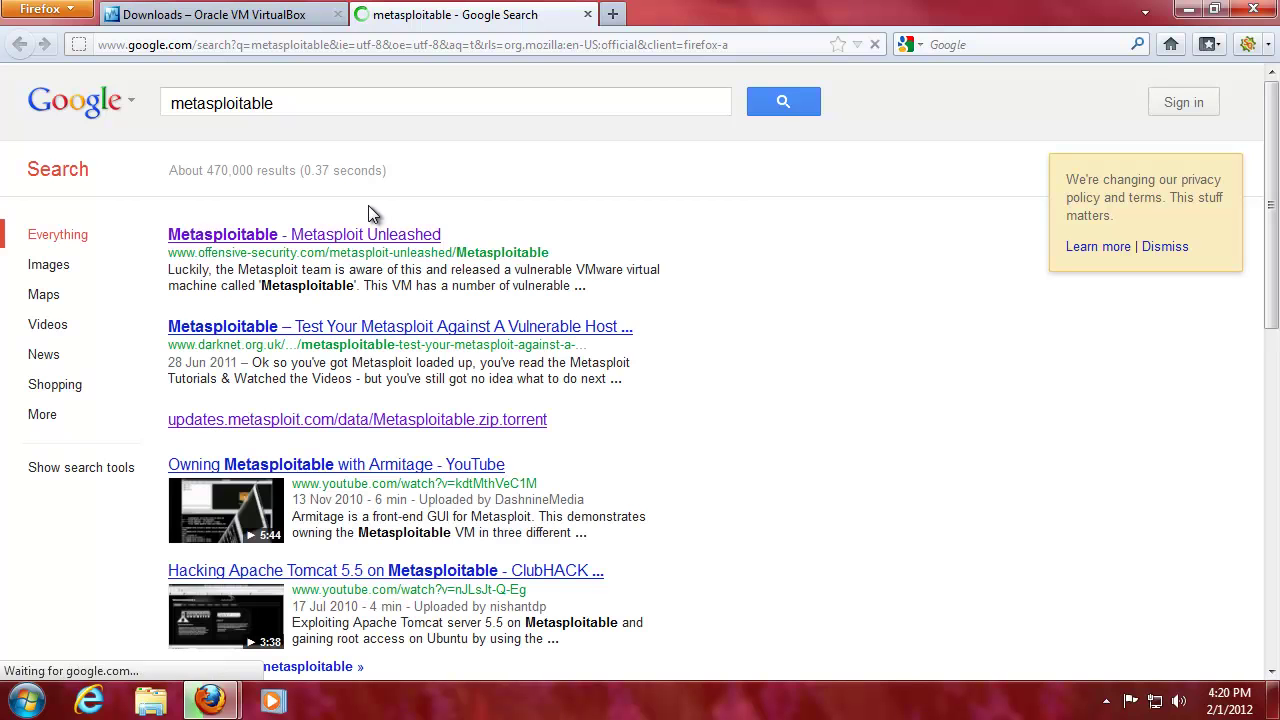
{"action": "left_click", "coordinate": [368, 236]}
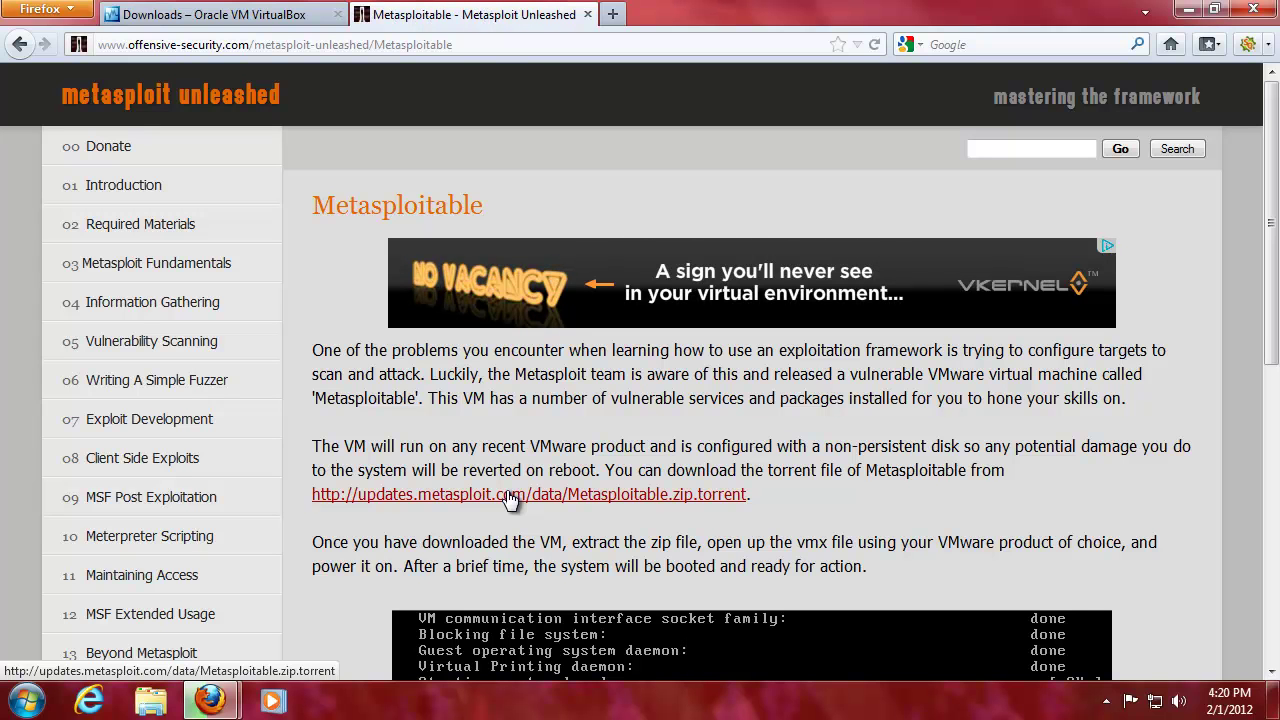
Step: Open the page's Metasploitable.zip.torrent link with µTorrent and add the torrent using the default save location
{"action": "scroll", "coordinate": [370, 502], "scroll_direction": "down", "scroll_amount": 4}
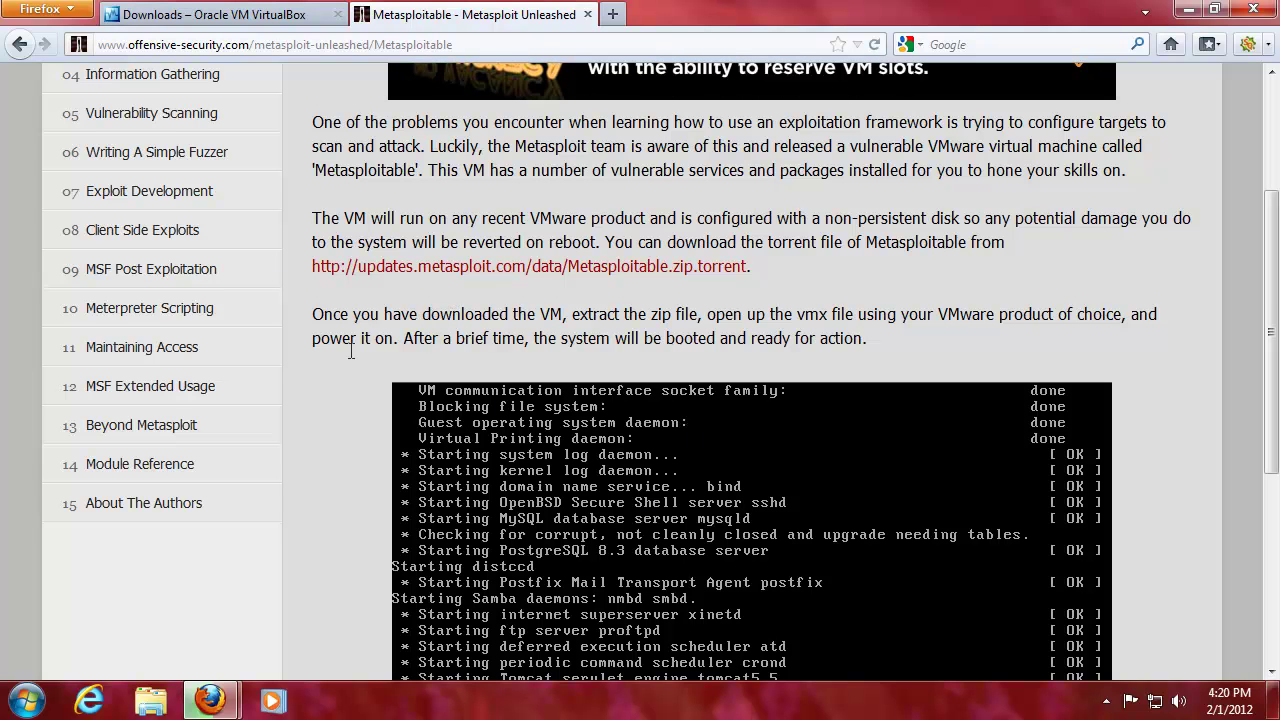
{"action": "scroll", "coordinate": [379, 453], "scroll_direction": "down", "scroll_amount": 4}
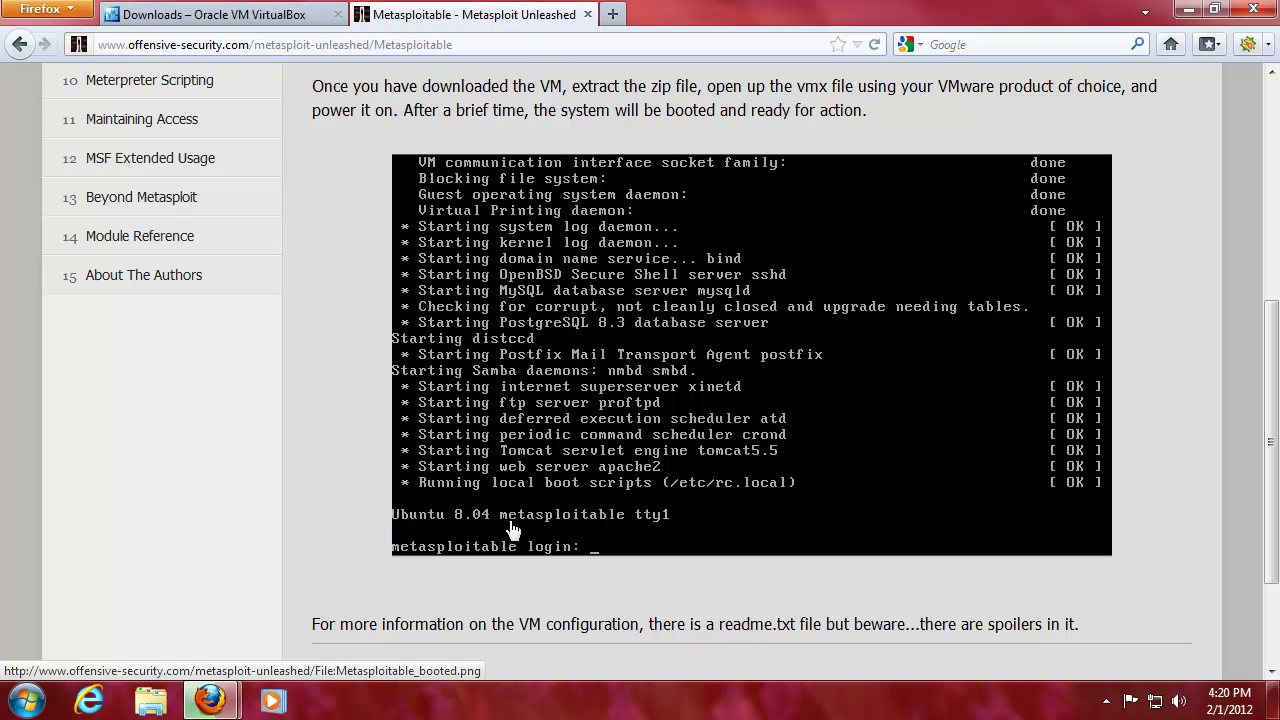
{"action": "scroll", "coordinate": [335, 452], "scroll_direction": "up", "scroll_amount": 6}
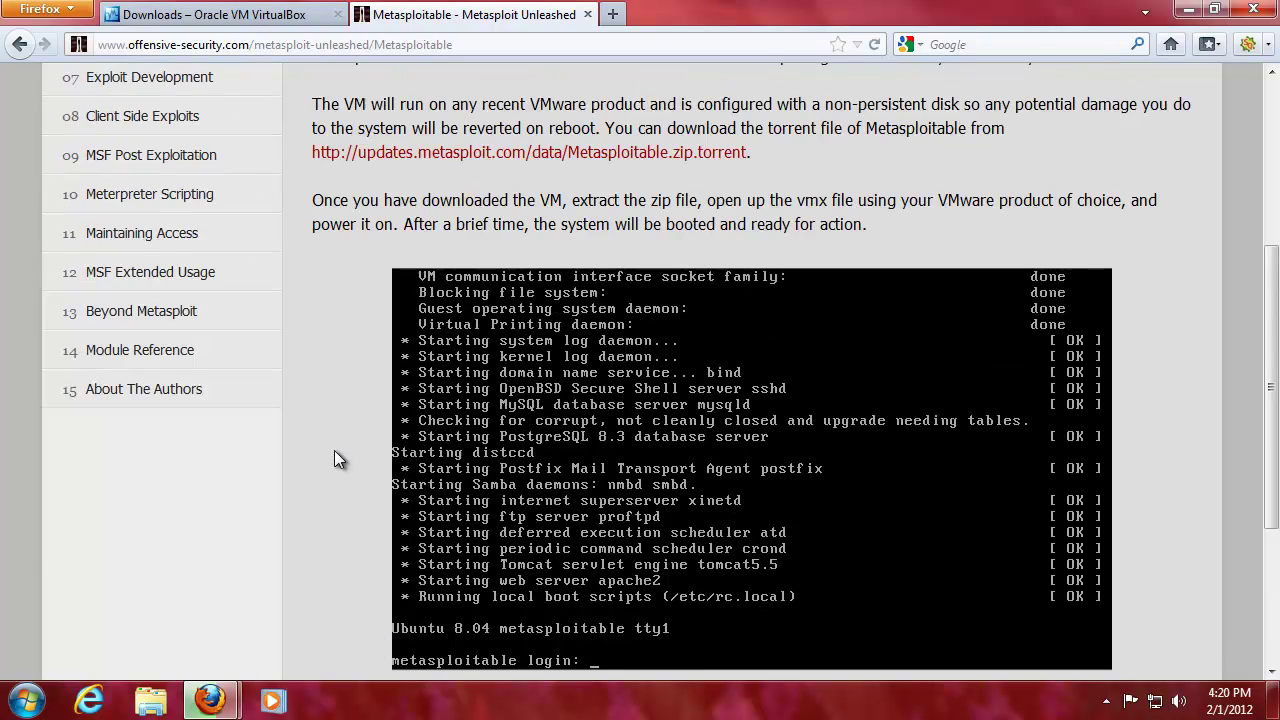
{"action": "left_click", "coordinate": [550, 385]}
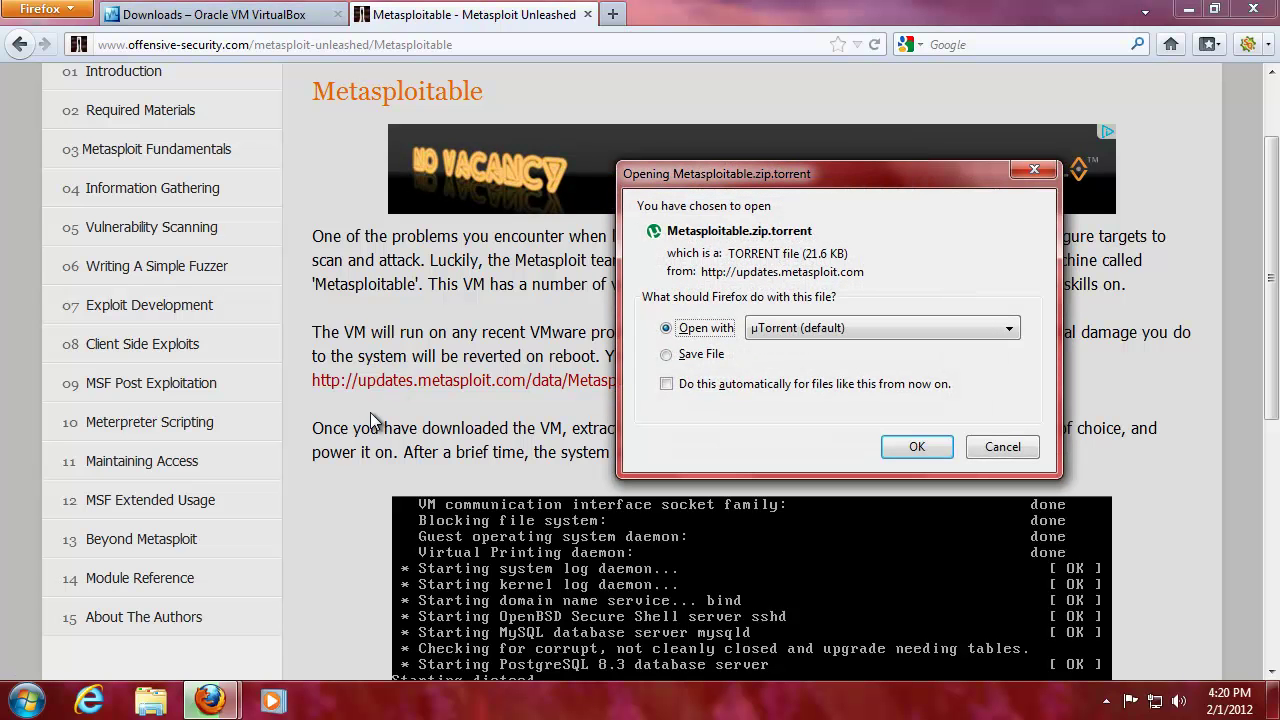
{"action": "left_click", "coordinate": [926, 453]}
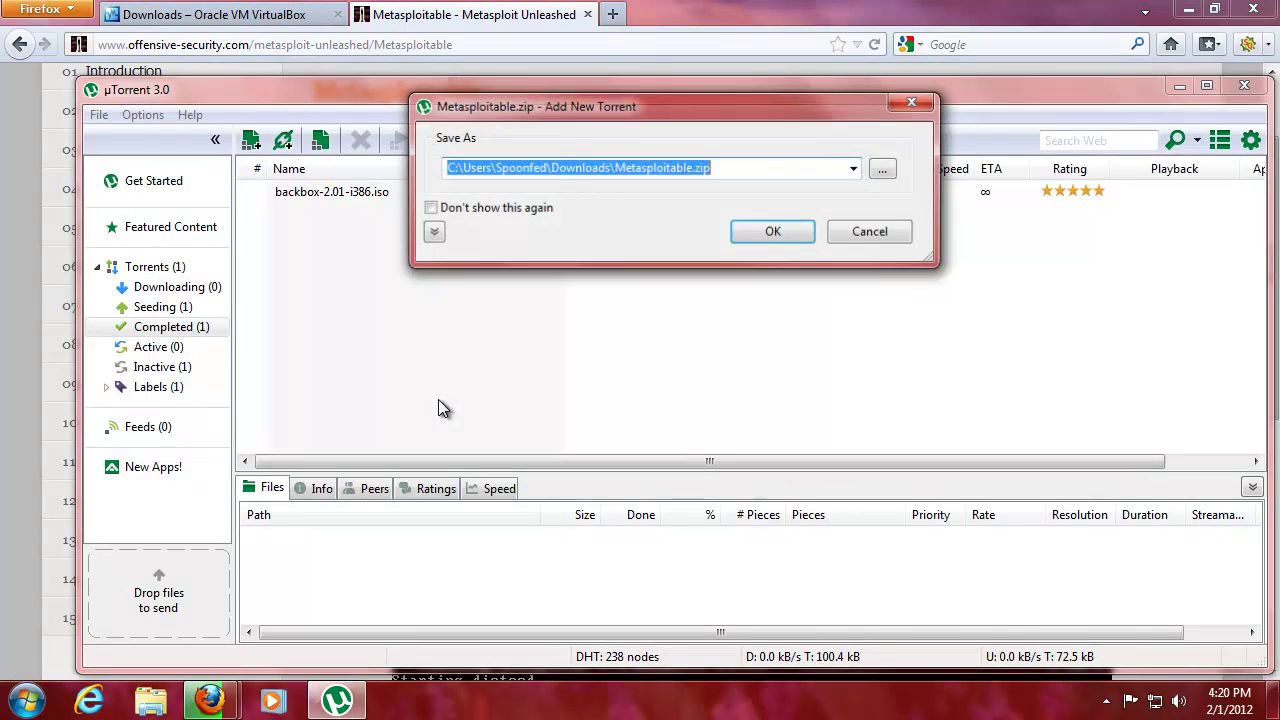
{"action": "key", "text": "Return"}
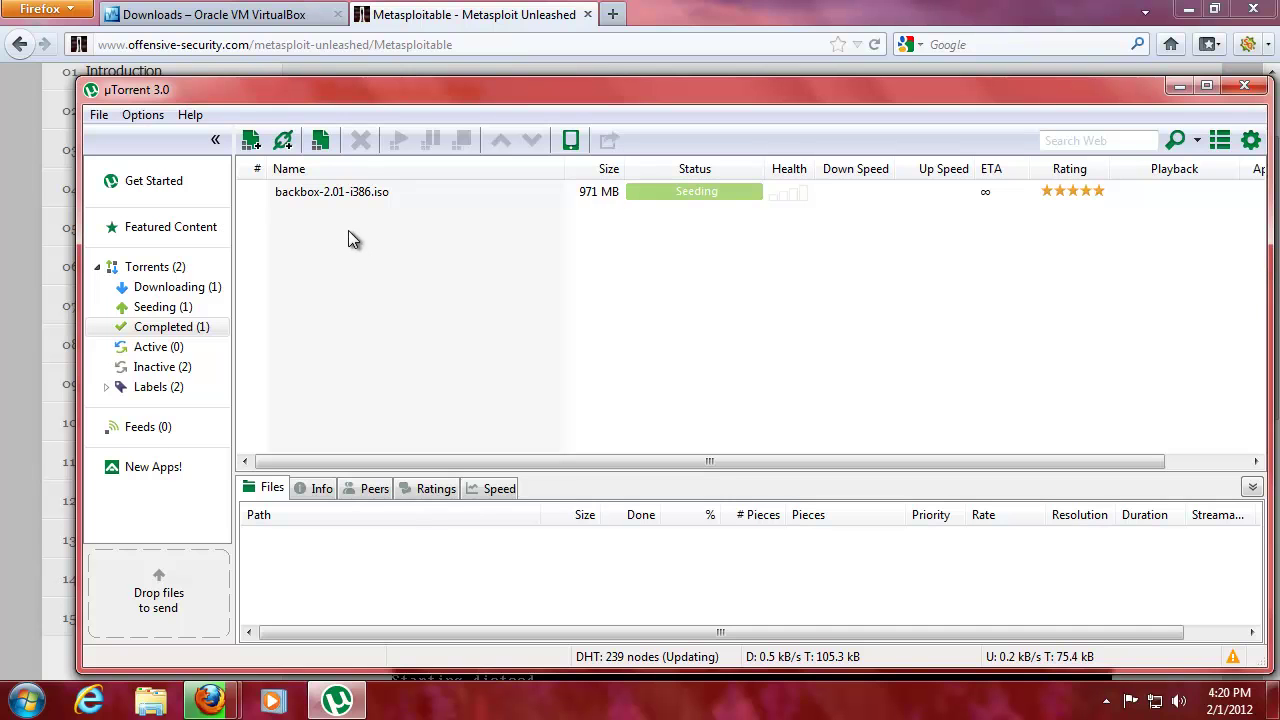
Step: Check the progress of the Metasploitable.zip download in µTorrent and close its window
{"action": "left_click", "coordinate": [170, 287]}
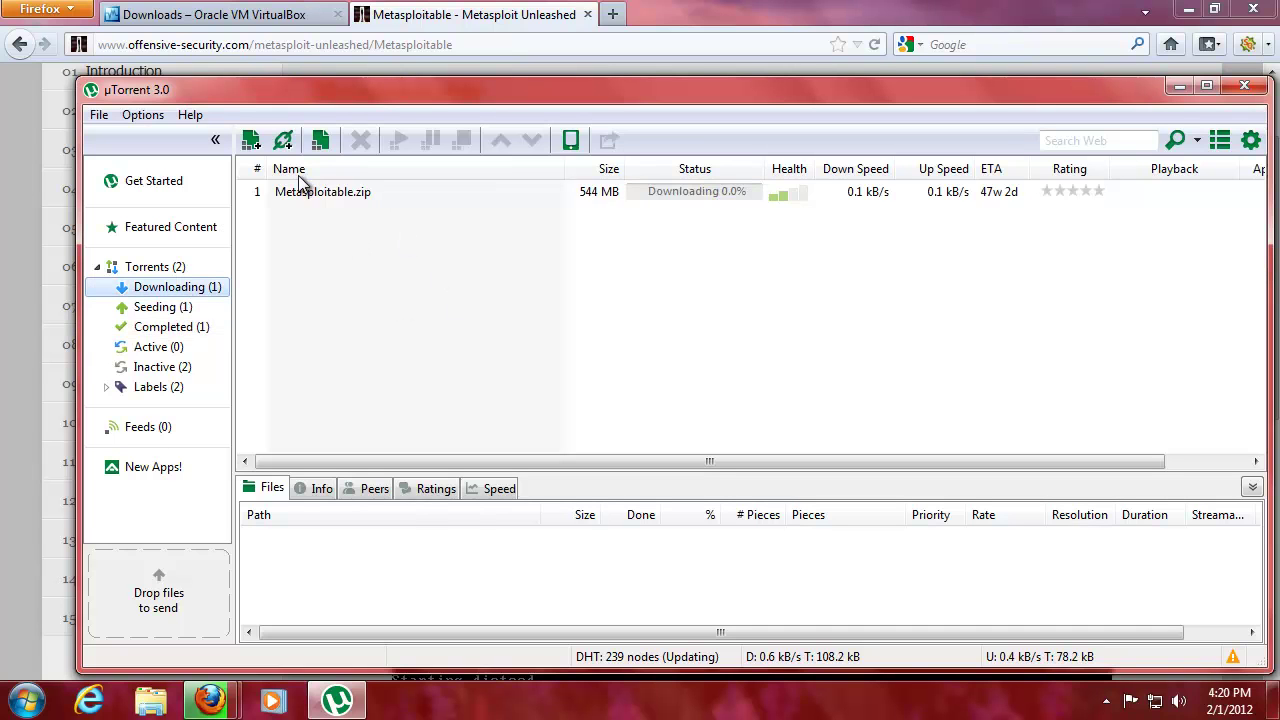
{"action": "left_click", "coordinate": [337, 195]}
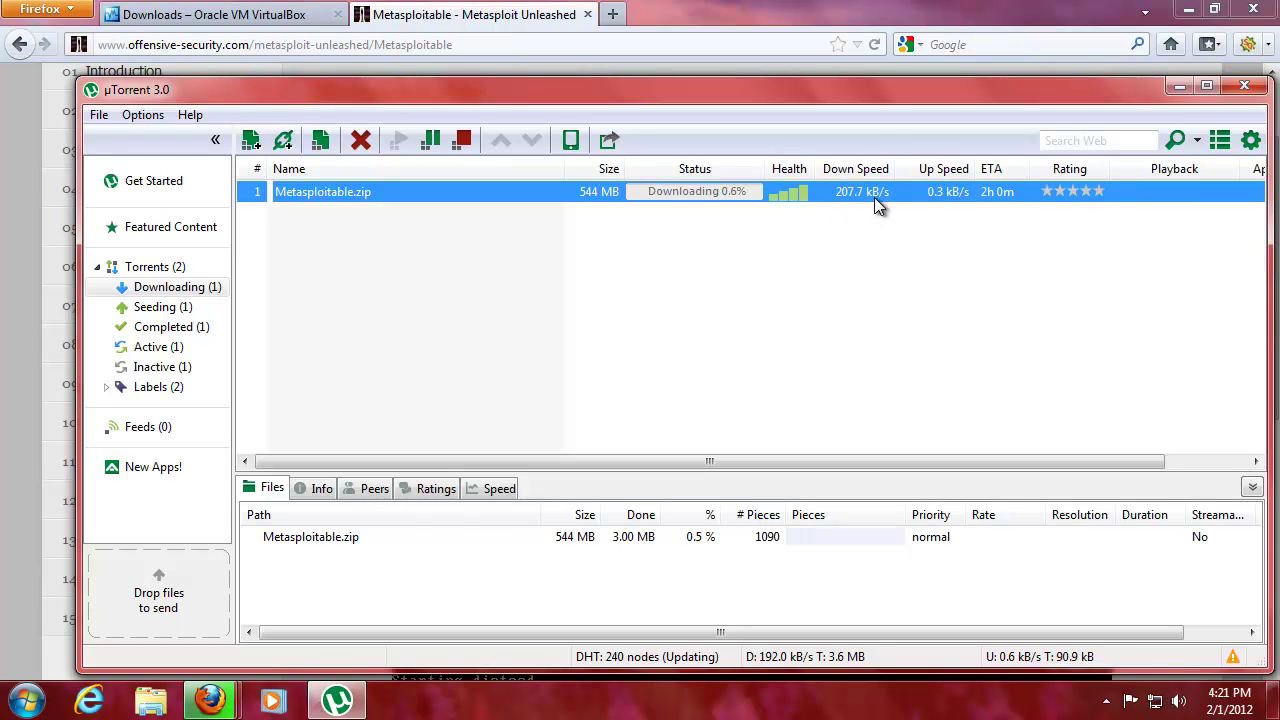
{"action": "left_click", "coordinate": [1244, 86]}
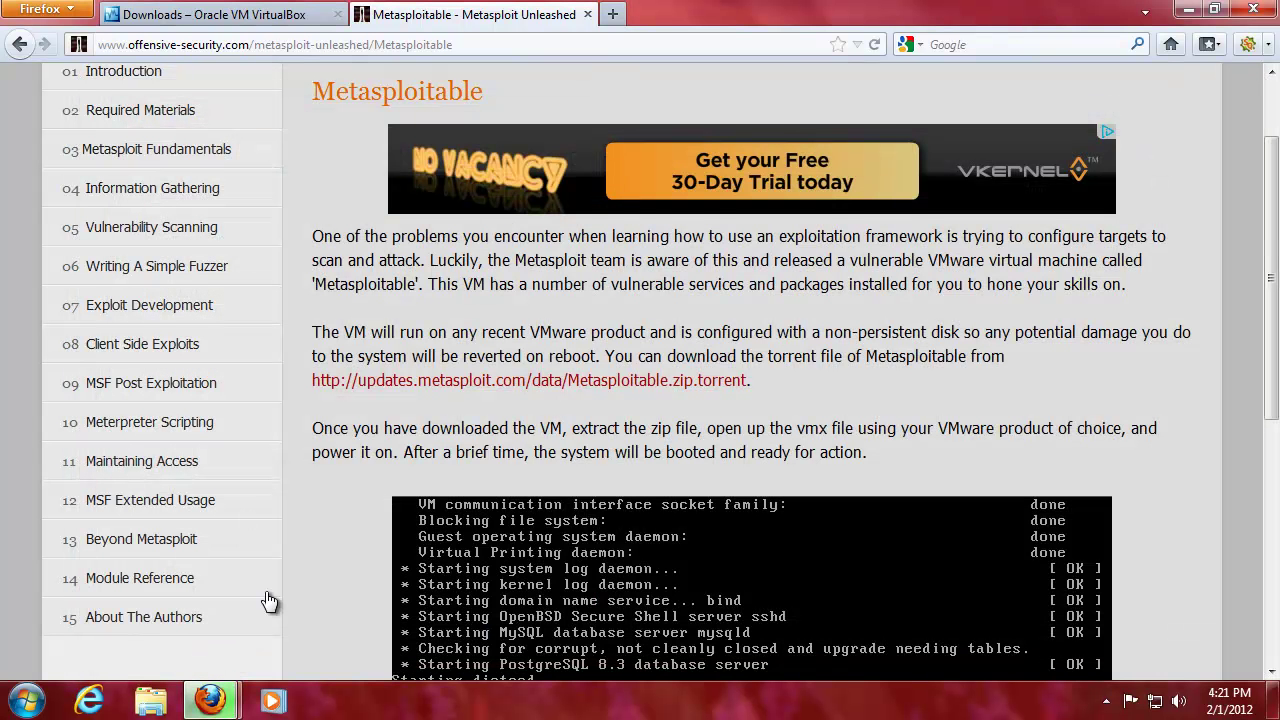
Step: Clear finished entries from the Firefox download list and run the downloaded VirtualBox-4.1.8-75467-Win.exe installer
{"action": "mouse_move", "coordinate": [225, 700]}
{"action": "left_click", "coordinate": [305, 625]}
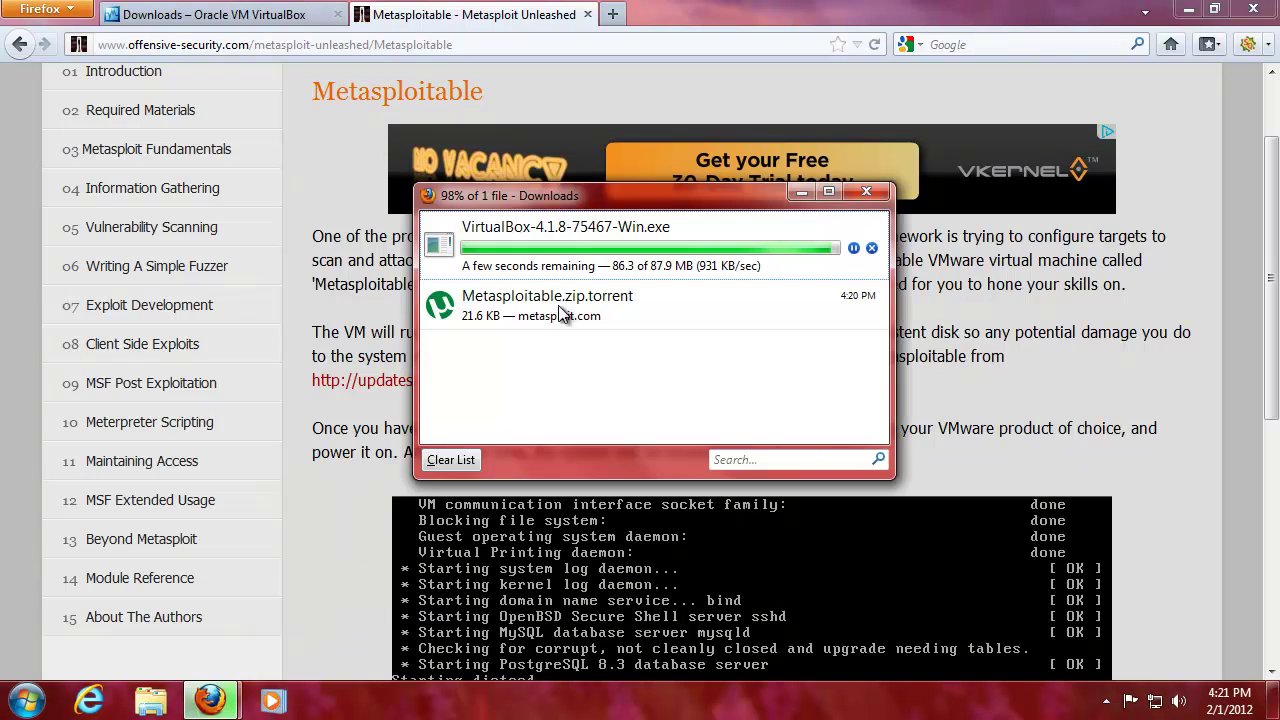
{"action": "left_click", "coordinate": [467, 464]}
{"action": "left_click", "coordinate": [529, 240]}
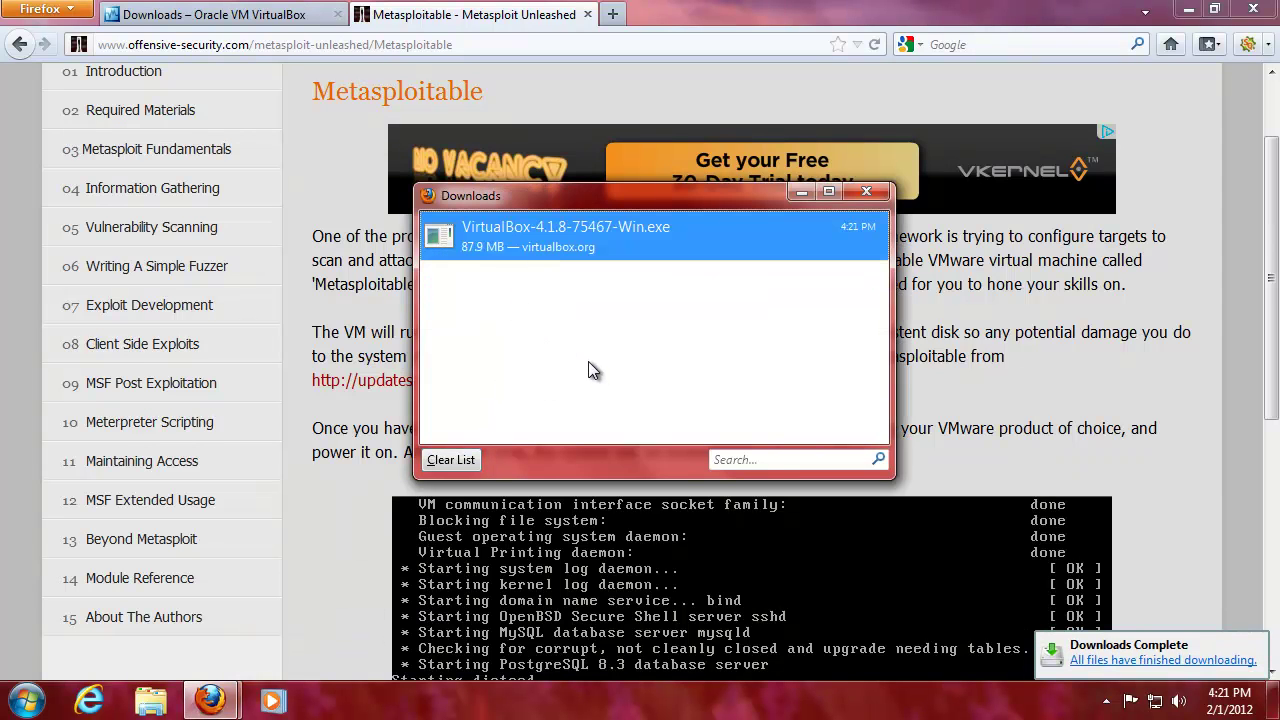
{"action": "key", "text": "Return"}
{"action": "key", "text": "Return"}
Step: Close the Metasploitable page and the Firefox window
{"action": "left_click", "coordinate": [587, 14]}
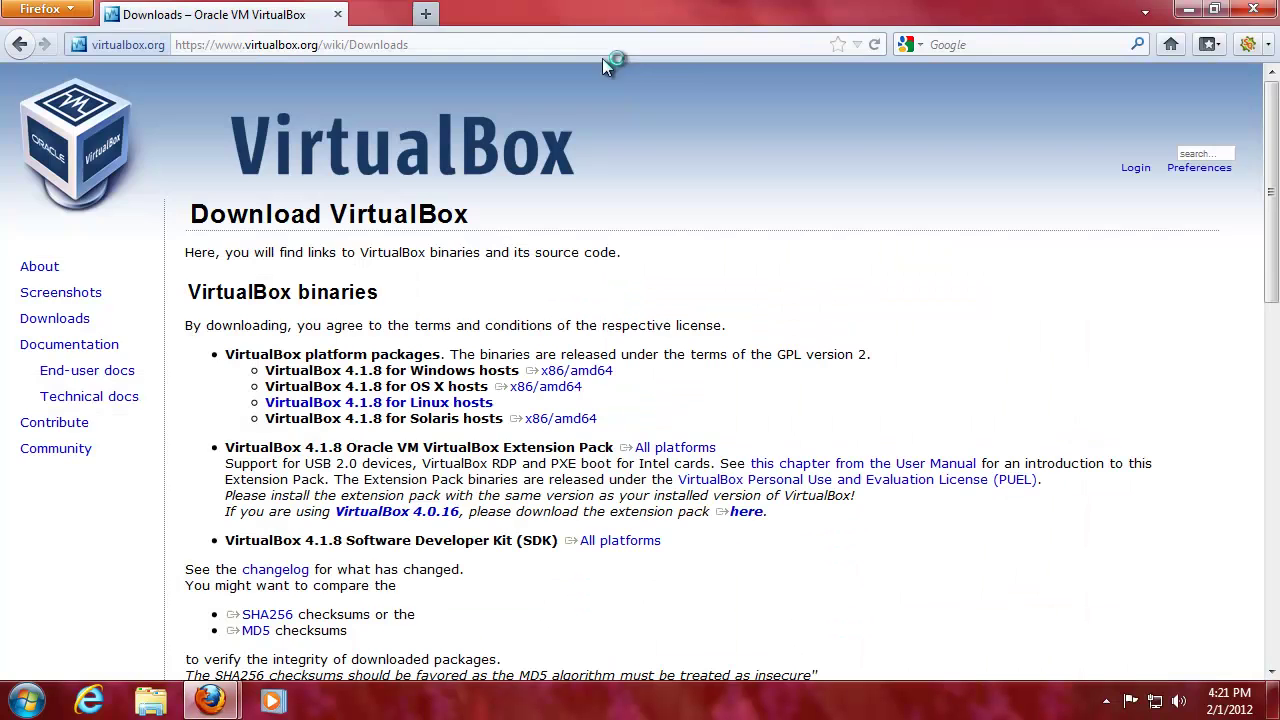
{"action": "left_click", "coordinate": [1250, 16]}
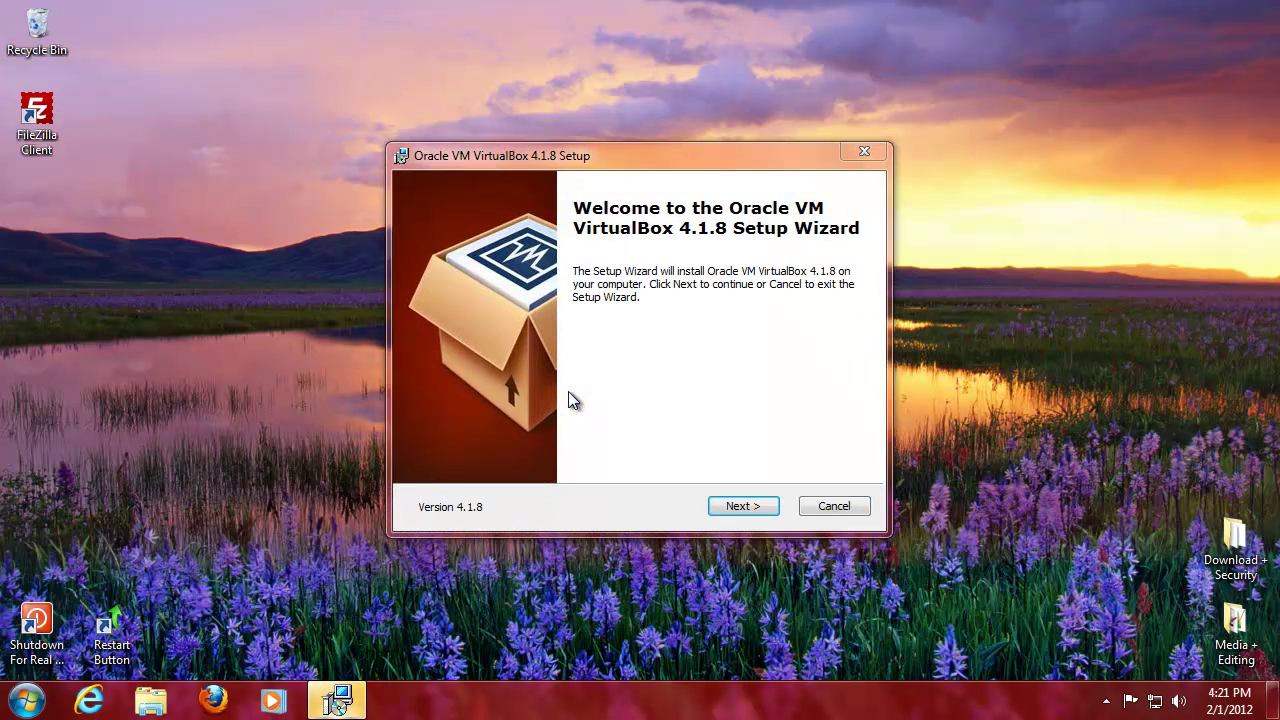
Step: Start installing VirtualBox 4.1.8 with the default features and location, turning off the Quick Launch Bar shortcut and accepting the network interface reset
{"action": "left_click", "coordinate": [743, 506]}
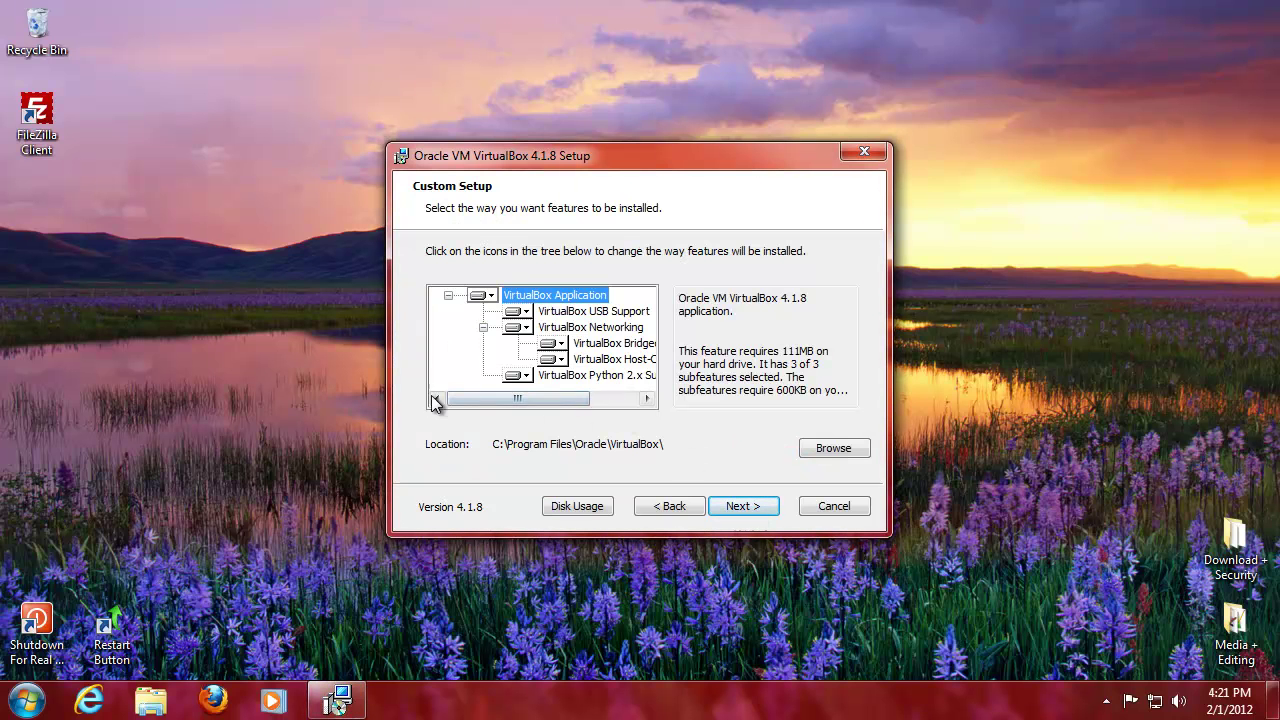
{"action": "left_click", "coordinate": [742, 506]}
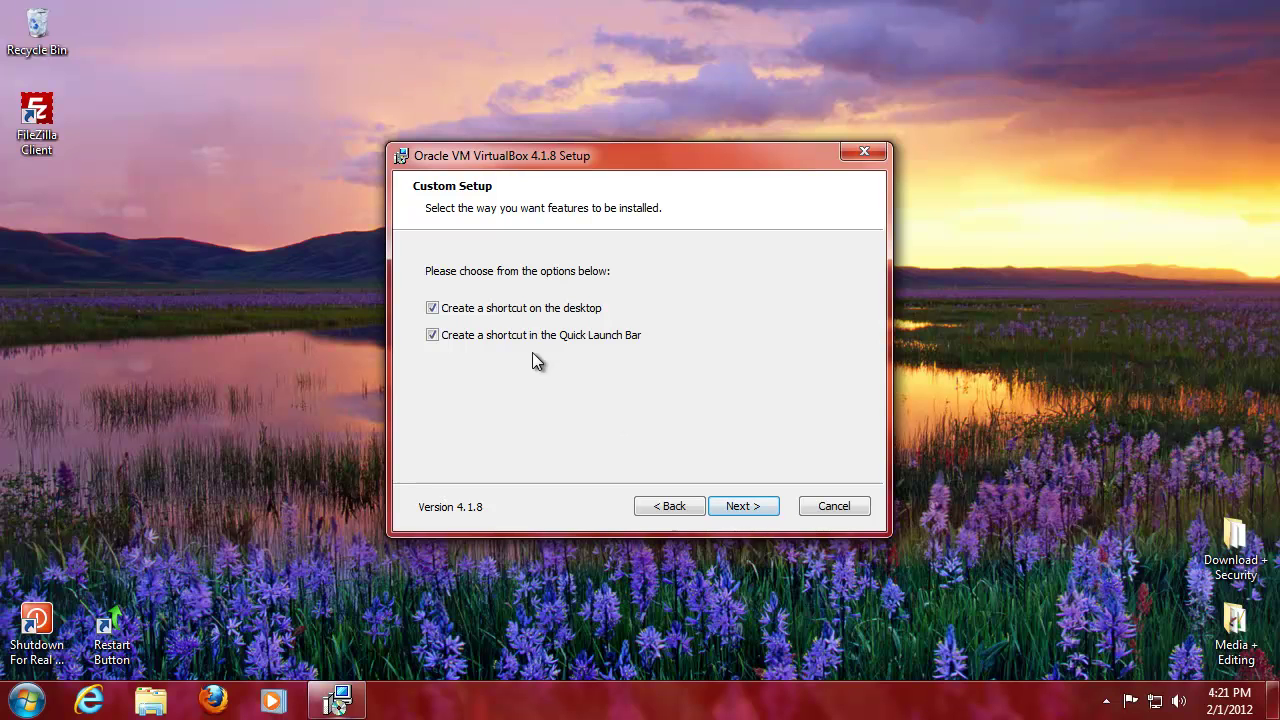
{"action": "left_click", "coordinate": [502, 342]}
{"action": "left_click", "coordinate": [730, 508]}
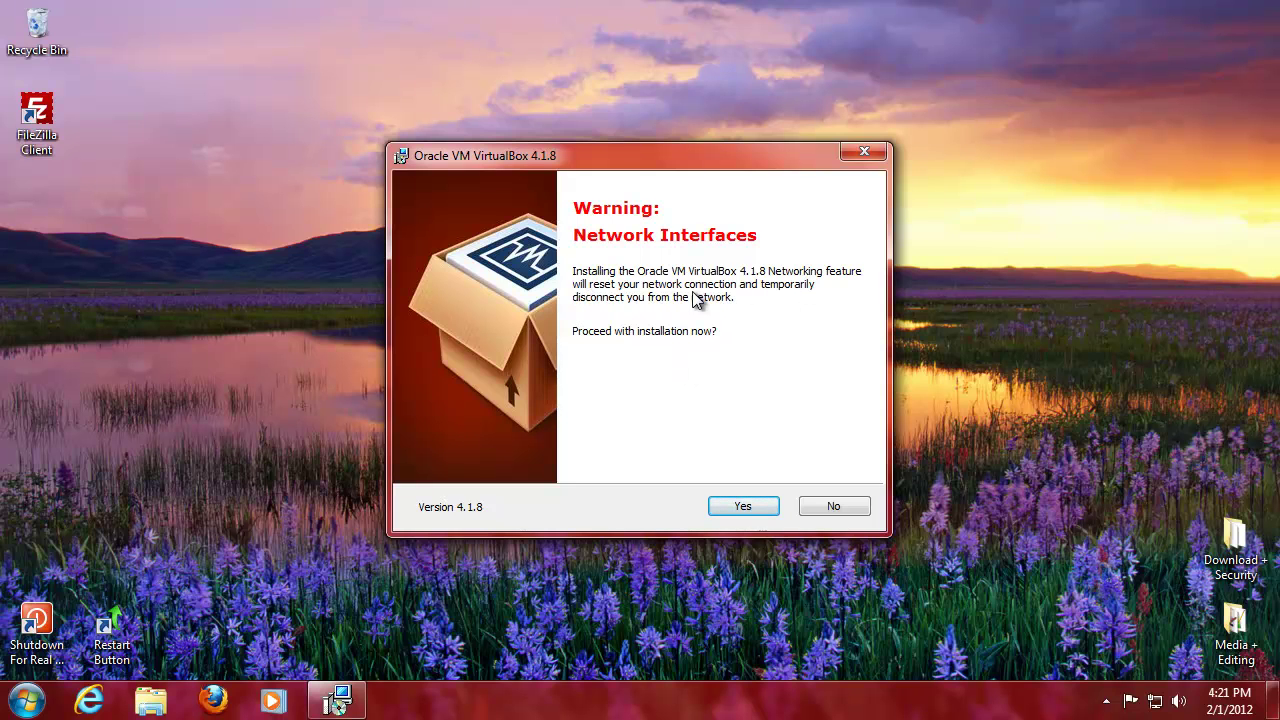
{"action": "left_click", "coordinate": [743, 510]}
{"action": "left_click", "coordinate": [741, 507]}
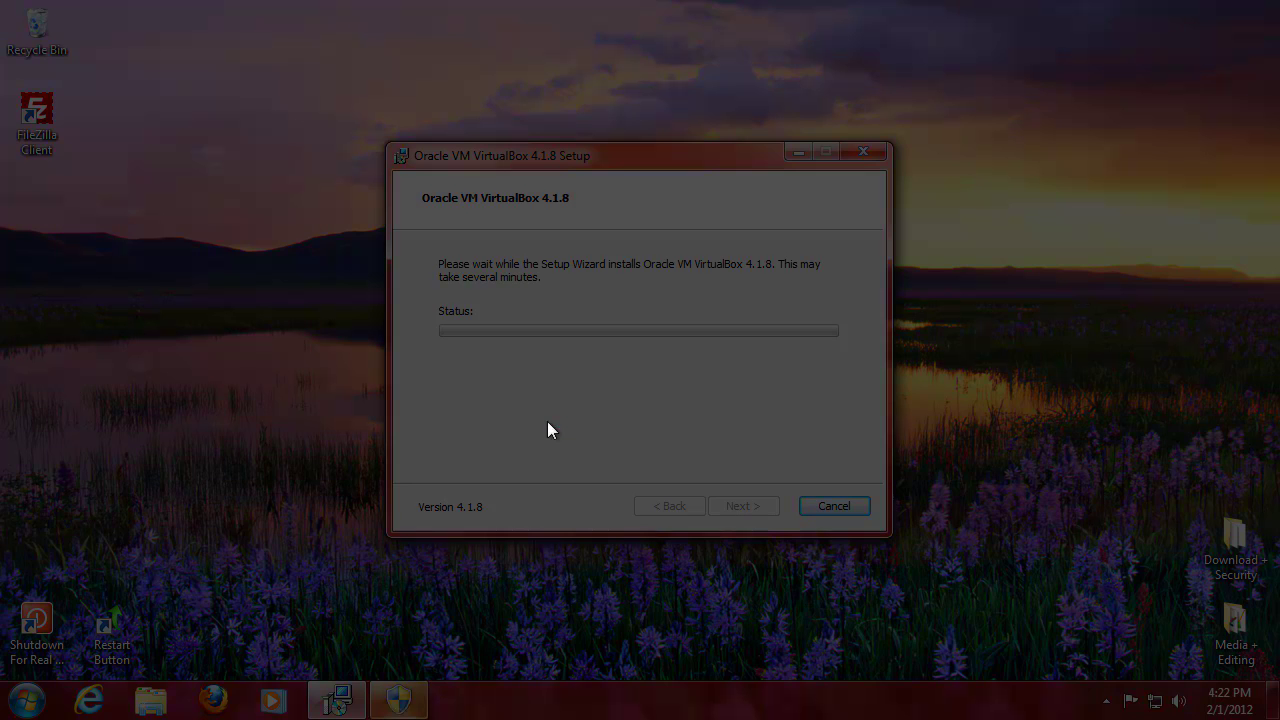
Step: Allow the Java Auto Updater to make changes to the computer and dismiss its update notification
{"action": "left_click", "coordinate": [704, 370]}
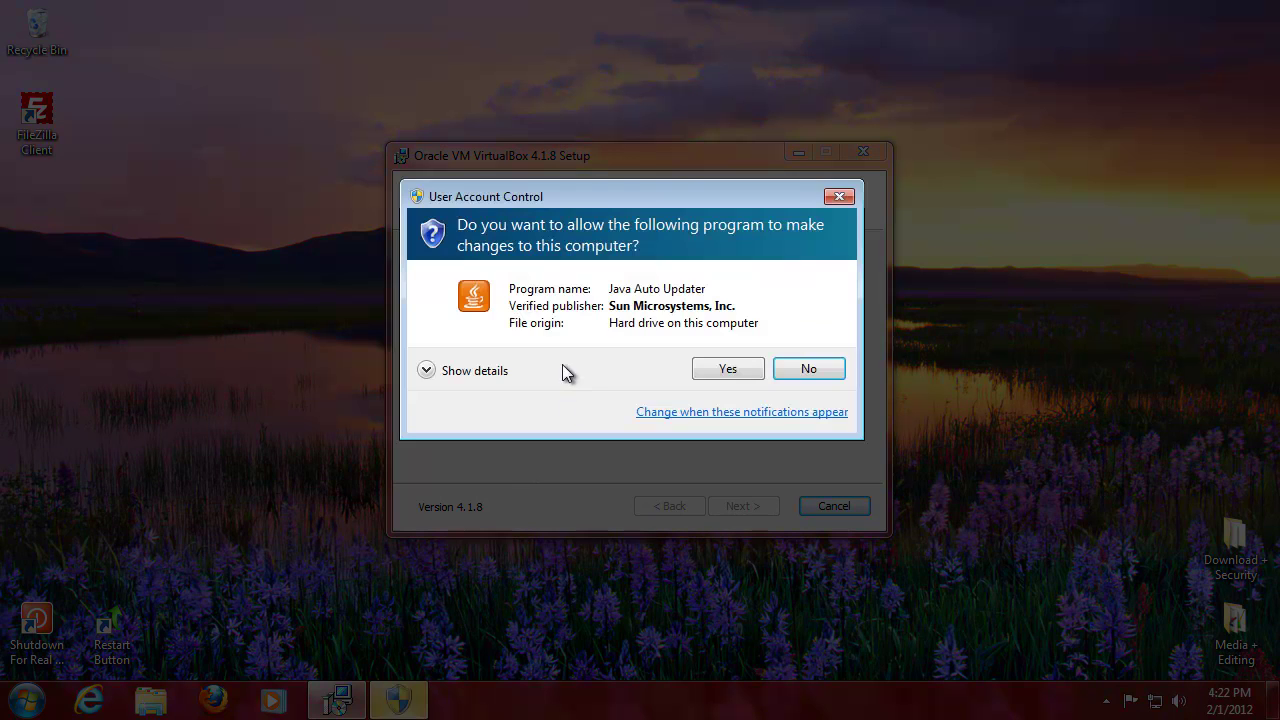
{"action": "left_click", "coordinate": [723, 370]}
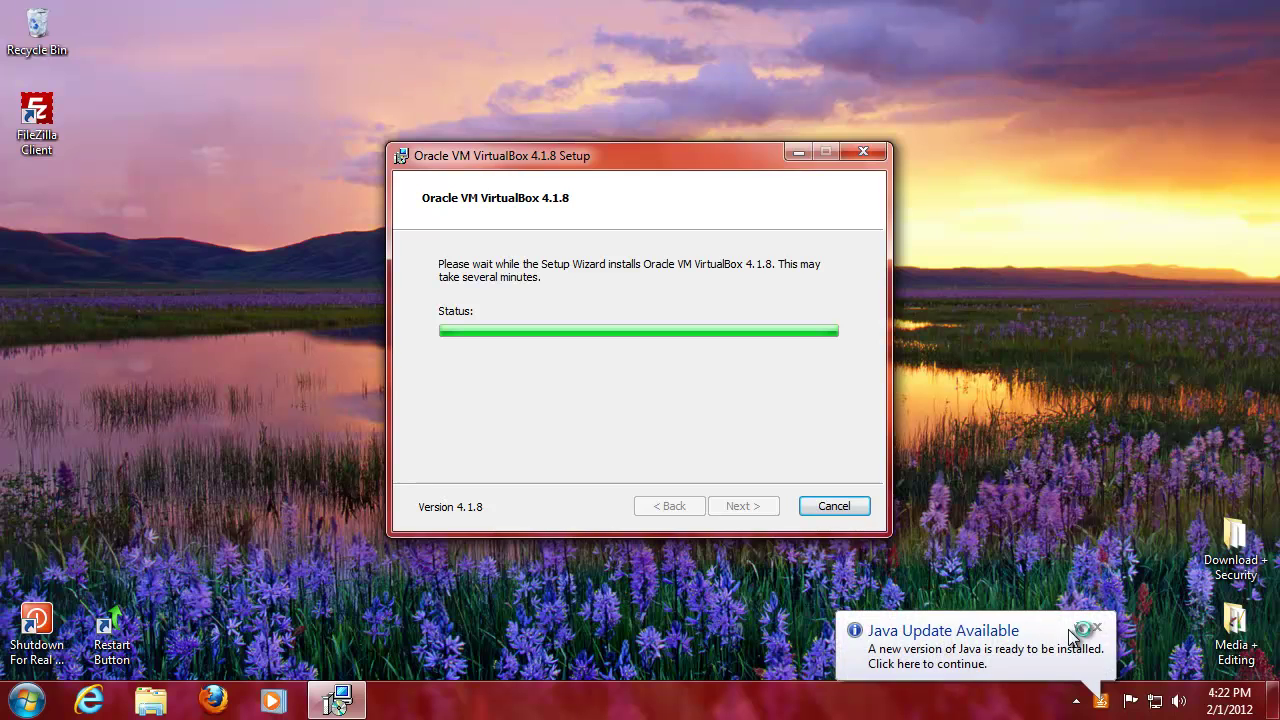
{"action": "left_click", "coordinate": [1098, 630]}
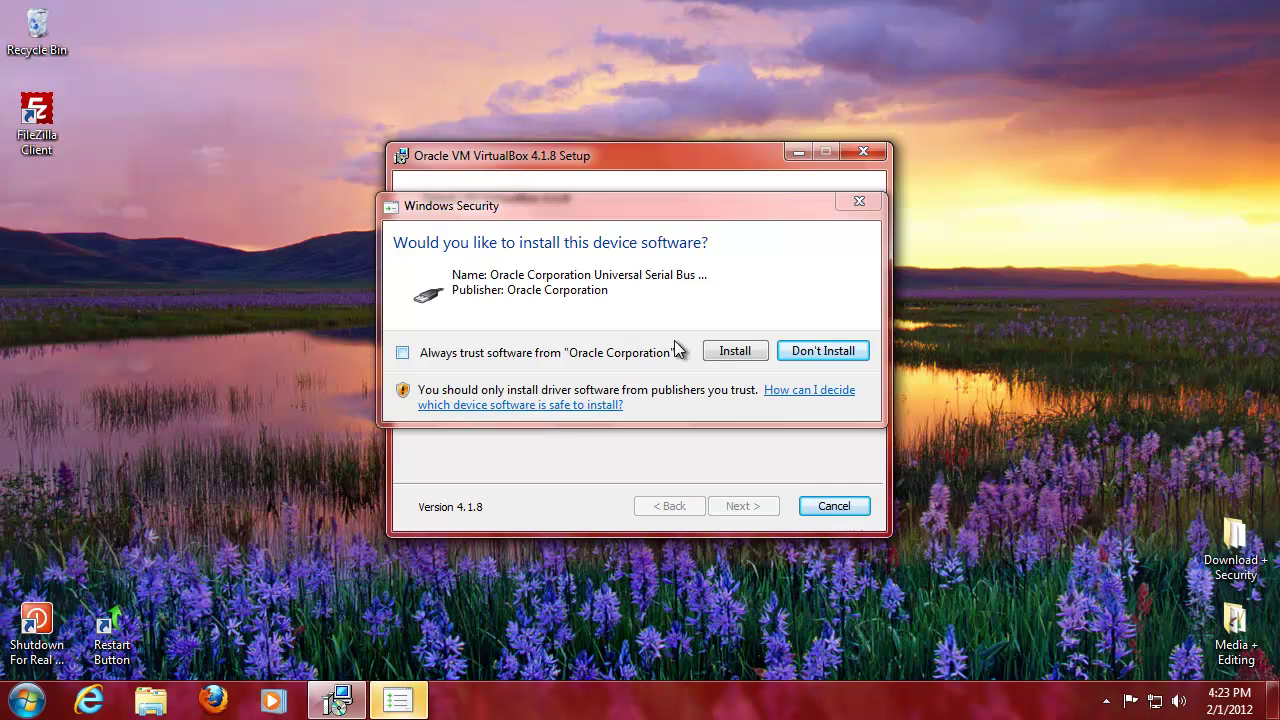
Step: Install the Oracle USB, network service and network adapter device software, then finish the VirtualBox 4.1.8 setup with VirtualBox starting after installation
{"action": "left_click", "coordinate": [734, 351]}
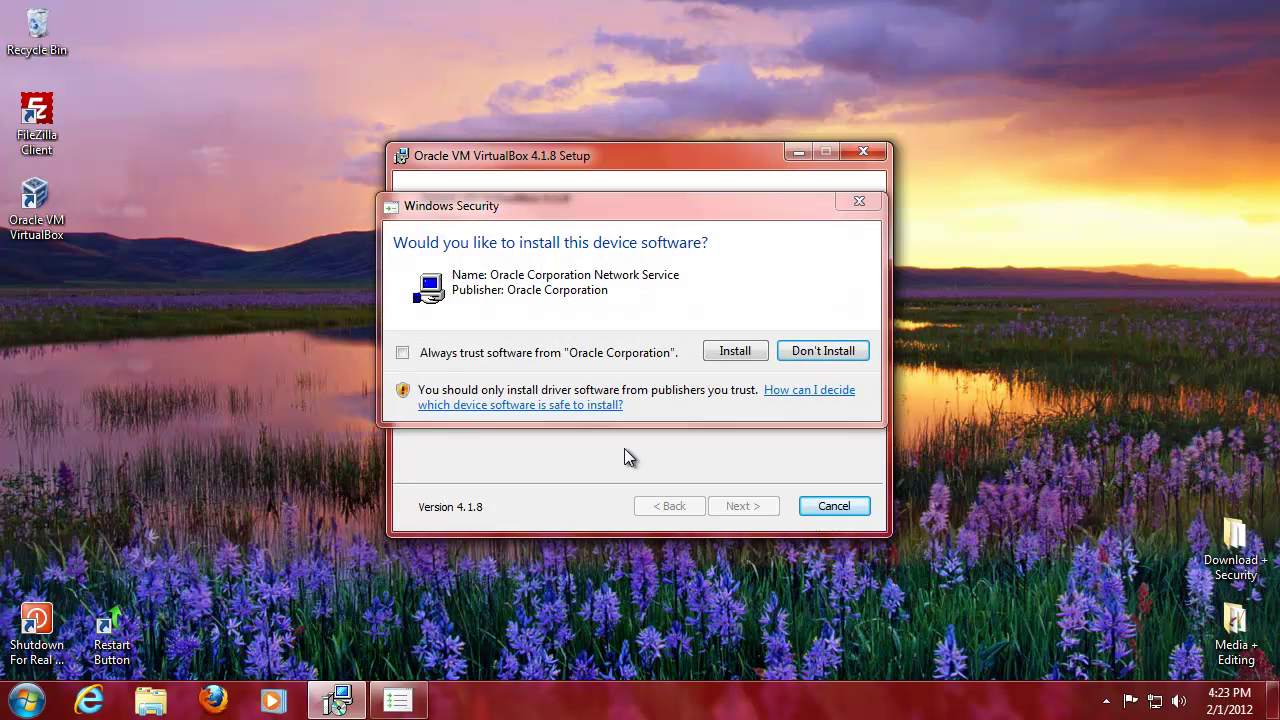
{"action": "left_click", "coordinate": [734, 352]}
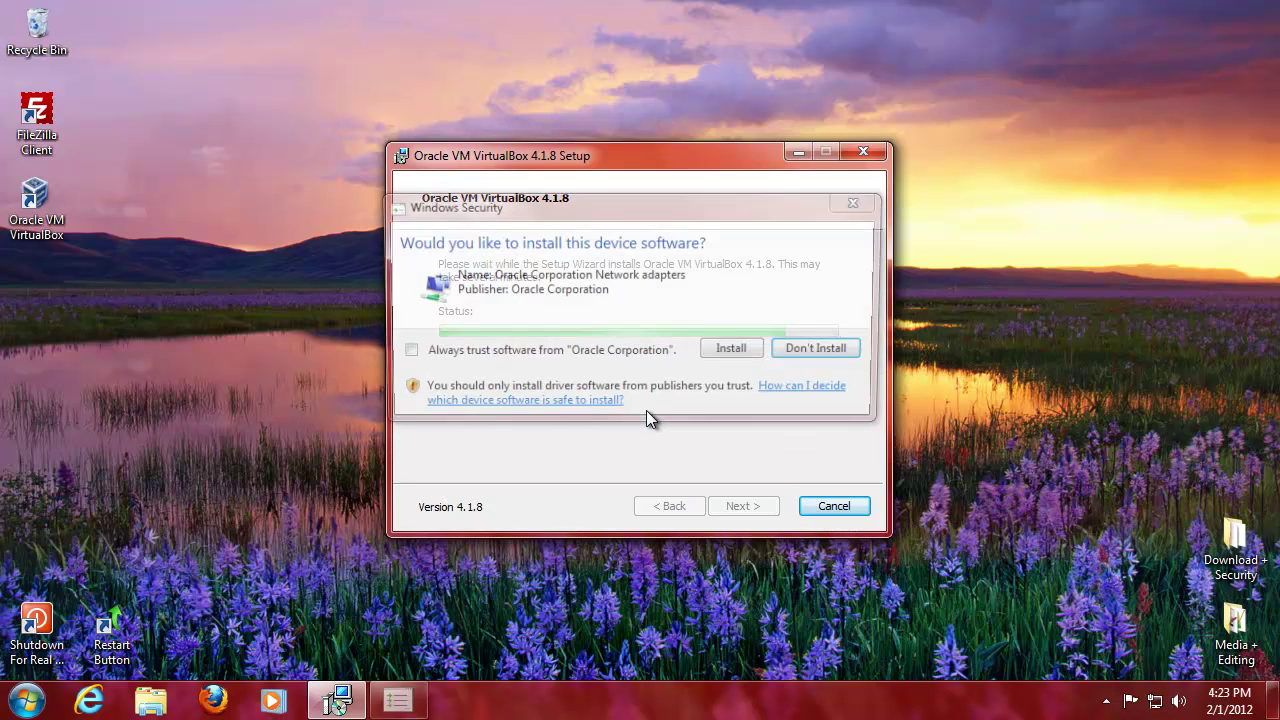
{"action": "left_click", "coordinate": [740, 357]}
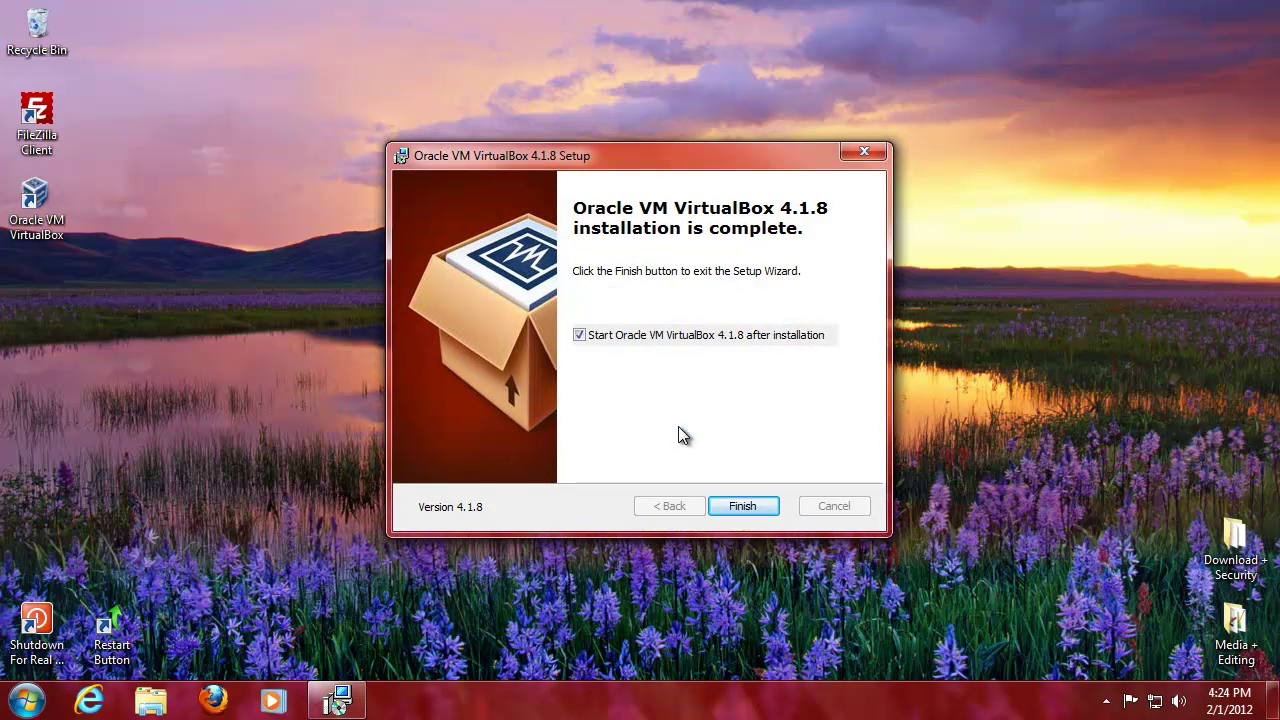
{"action": "left_click", "coordinate": [770, 508]}
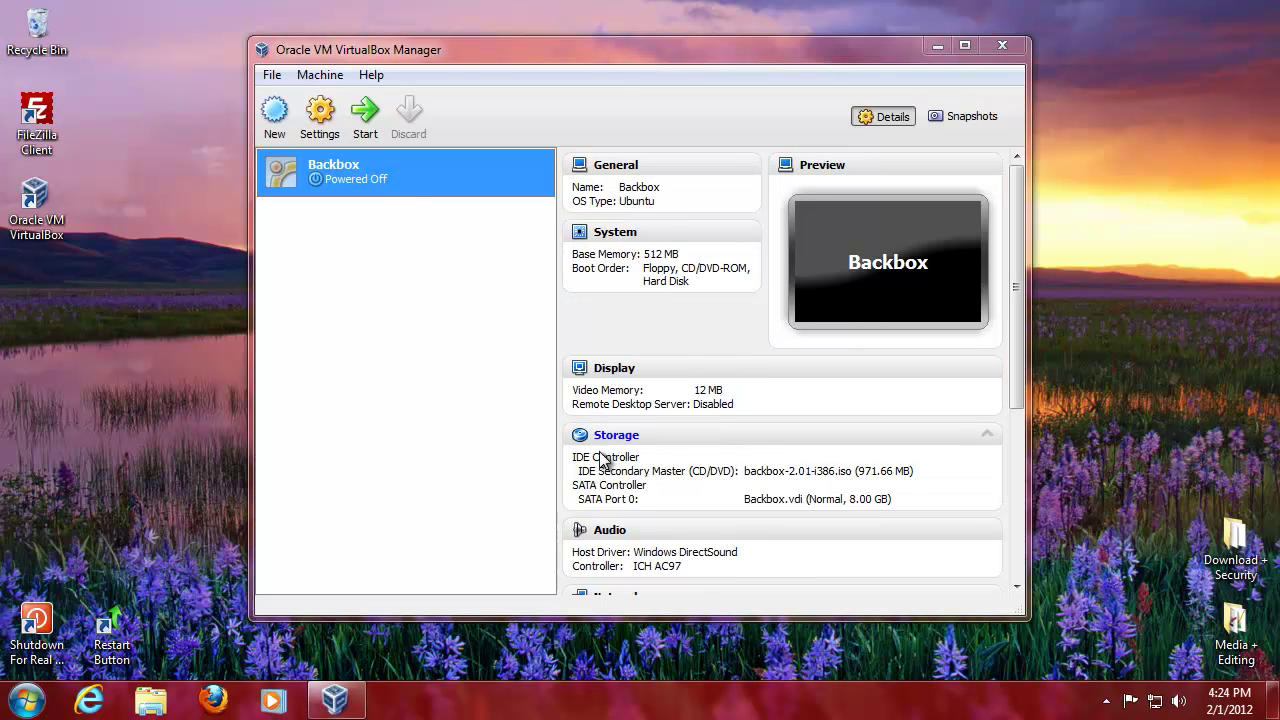
Step: Remove the existing Backbox virtual machine and delete all of its files from the hard disk
{"action": "right_click", "coordinate": [375, 182]}
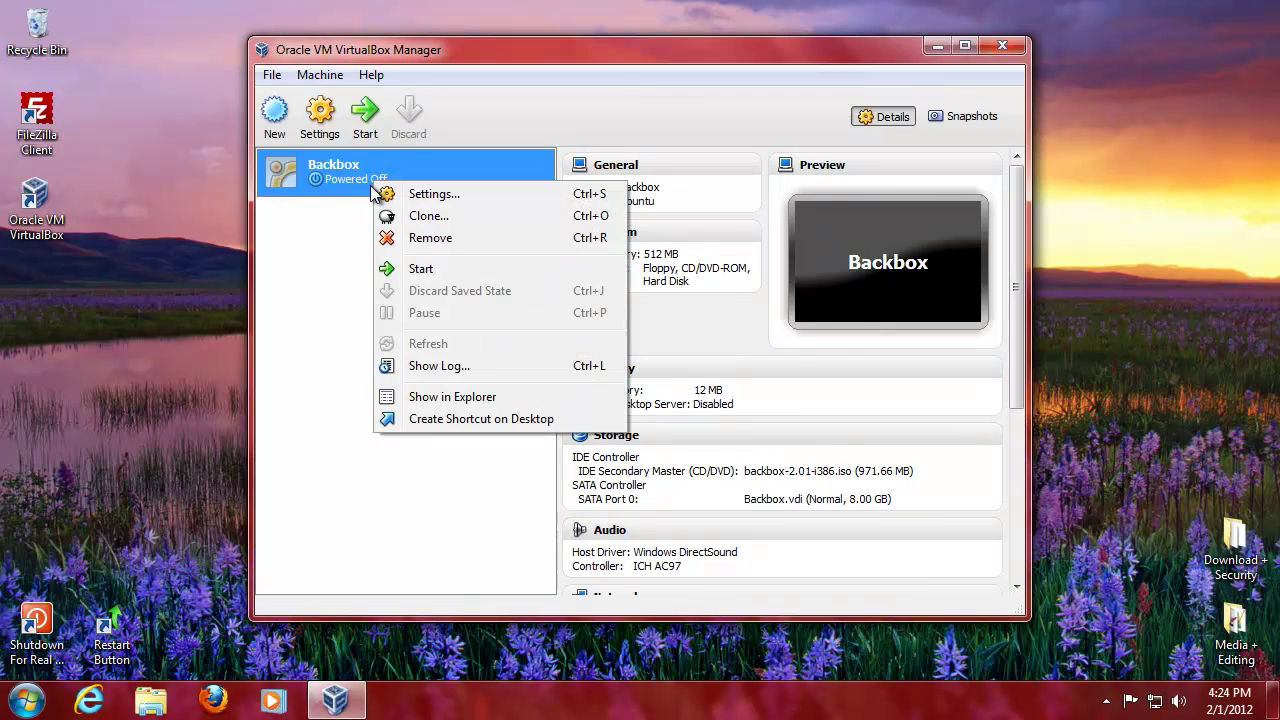
{"action": "left_click", "coordinate": [432, 240]}
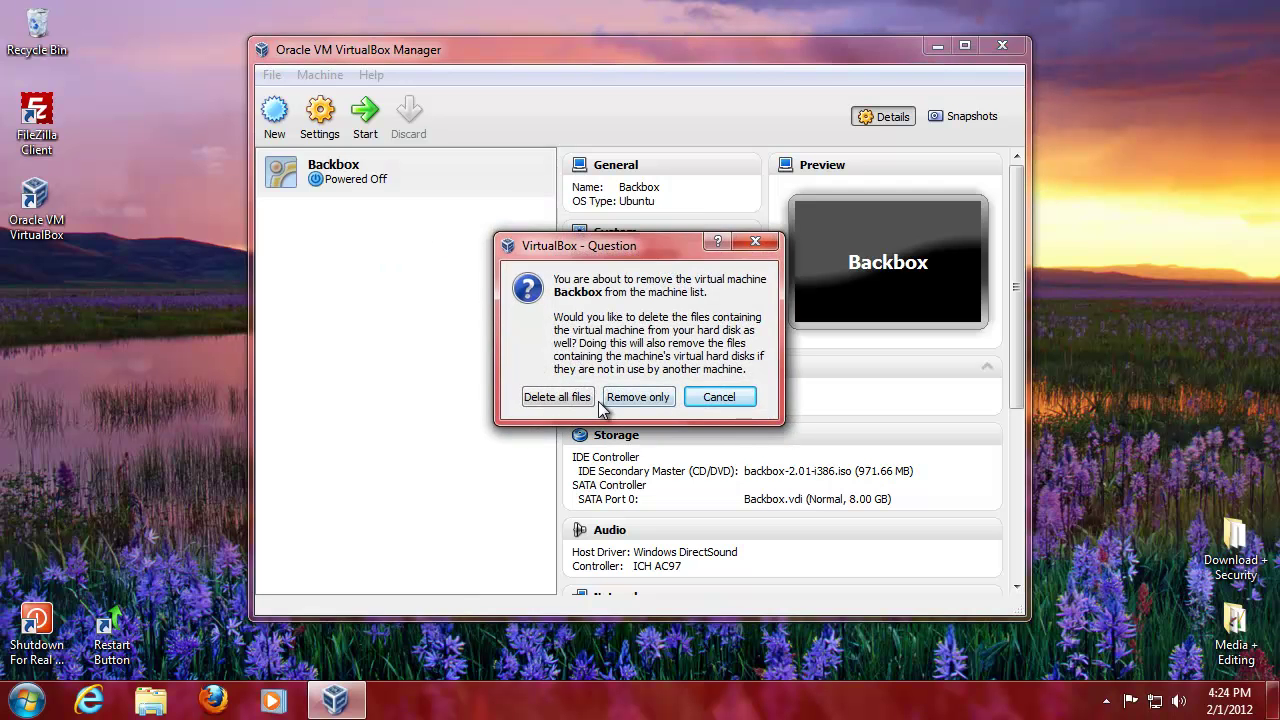
{"action": "left_click", "coordinate": [584, 407]}
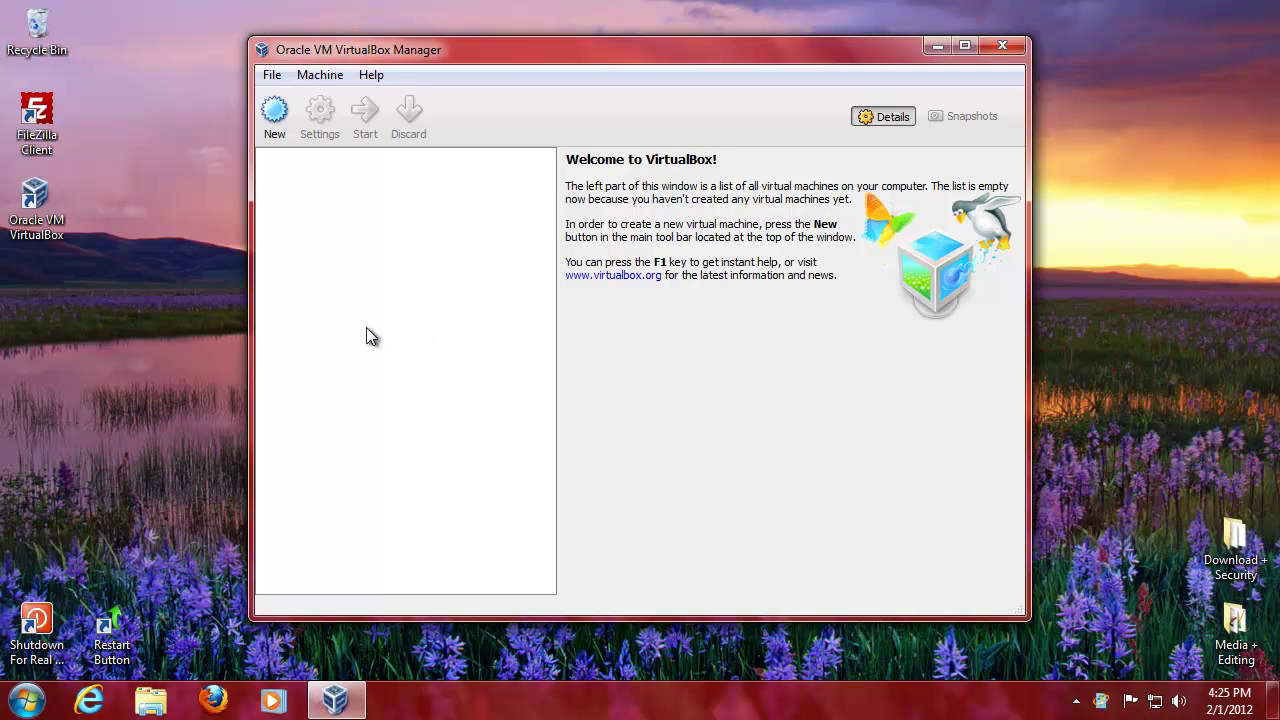
Step: Start a new virtual machine named Backbox with operating system Linux, version Ubuntu, and 512 MB of base memory
{"action": "left_click", "coordinate": [274, 112]}
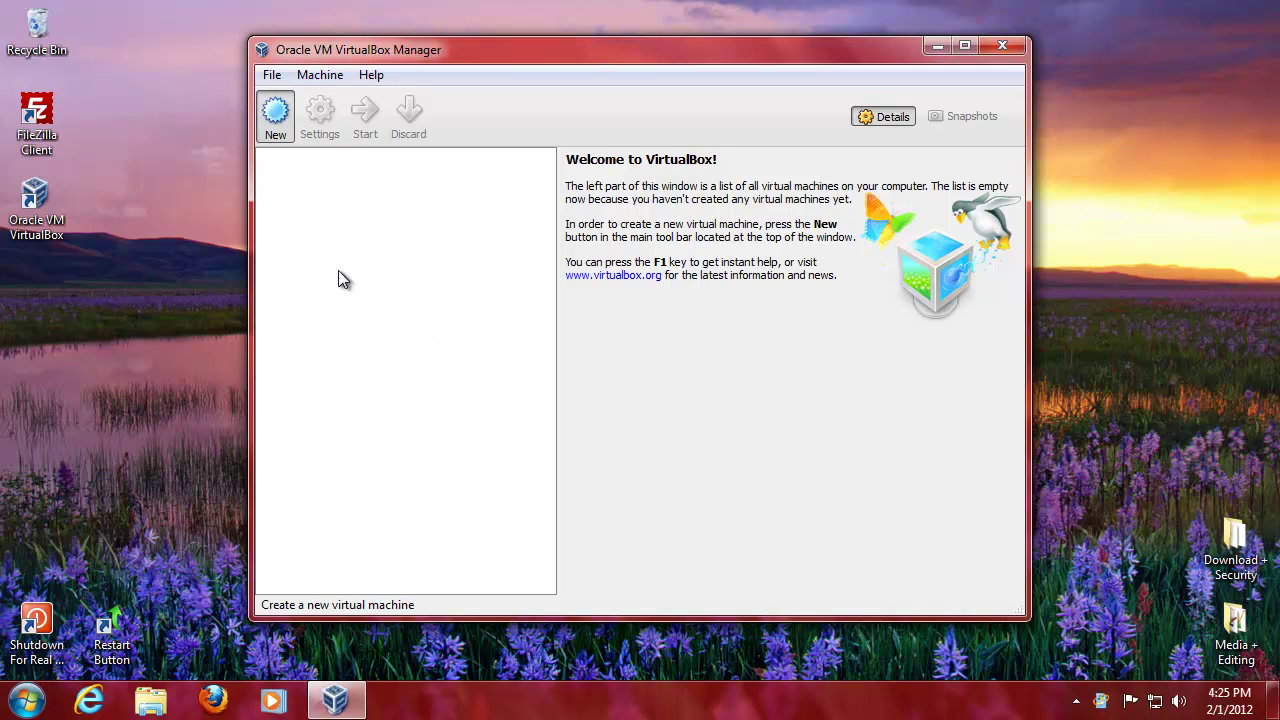
{"action": "left_click", "coordinate": [819, 480]}
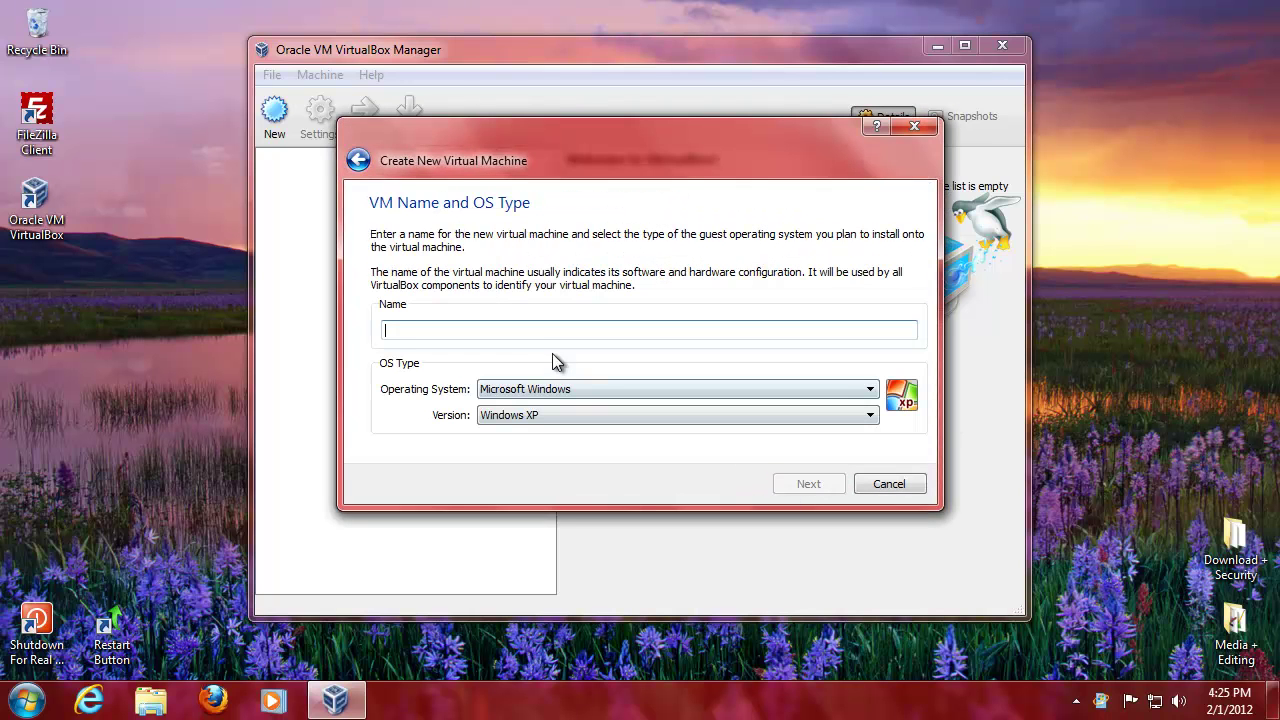
{"action": "type", "text": "Backbox"}
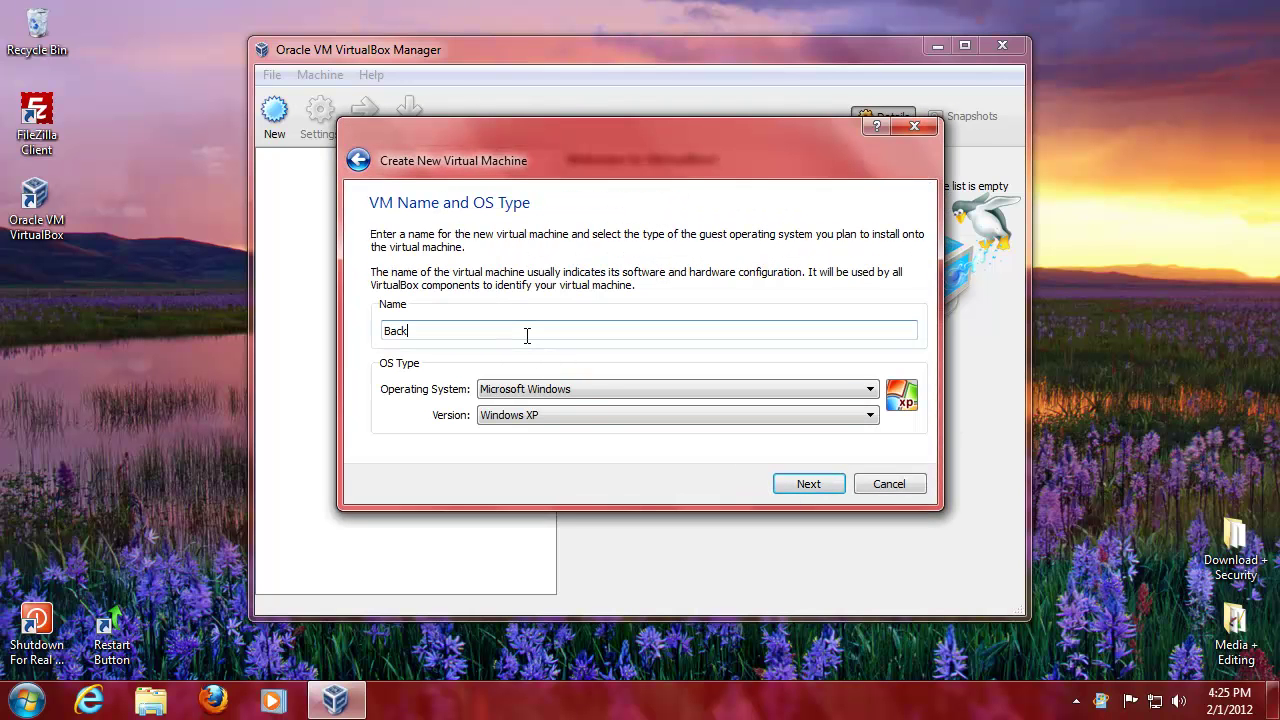
{"action": "left_click", "coordinate": [575, 382]}
{"action": "left_click", "coordinate": [538, 419]}
{"action": "left_click", "coordinate": [540, 418]}
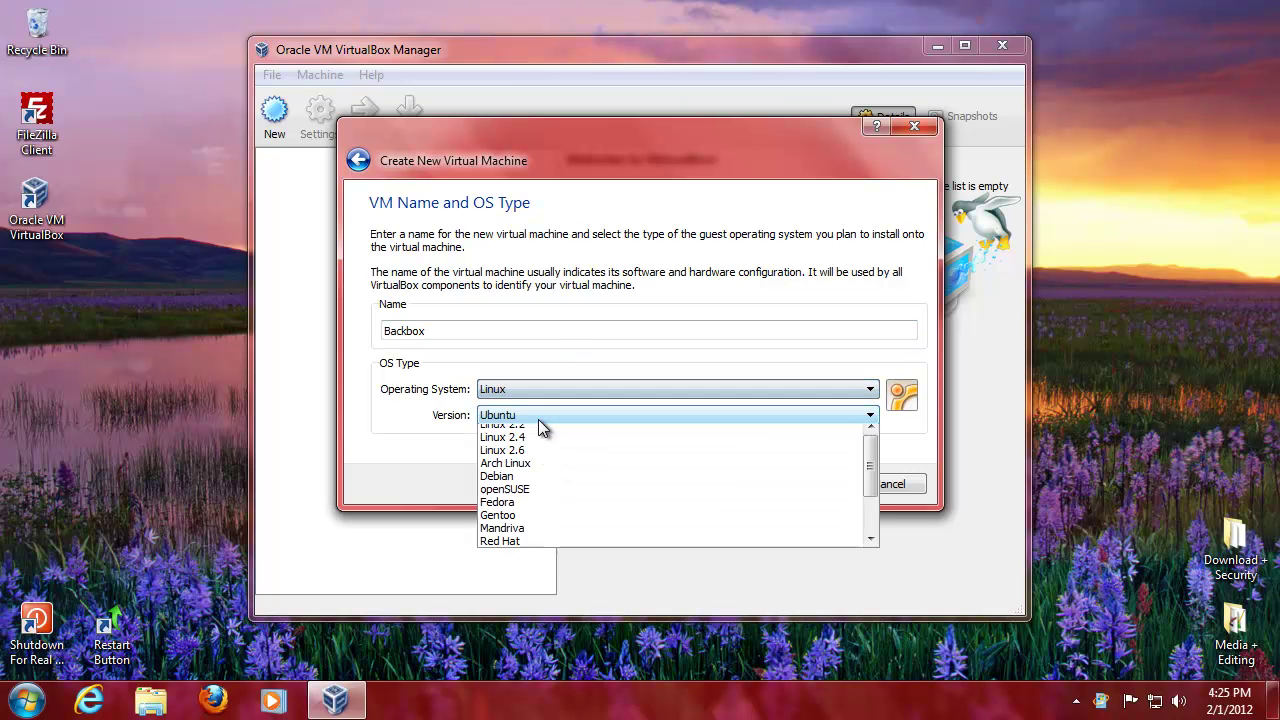
{"action": "left_click", "coordinate": [538, 419]}
{"action": "left_click", "coordinate": [809, 484]}
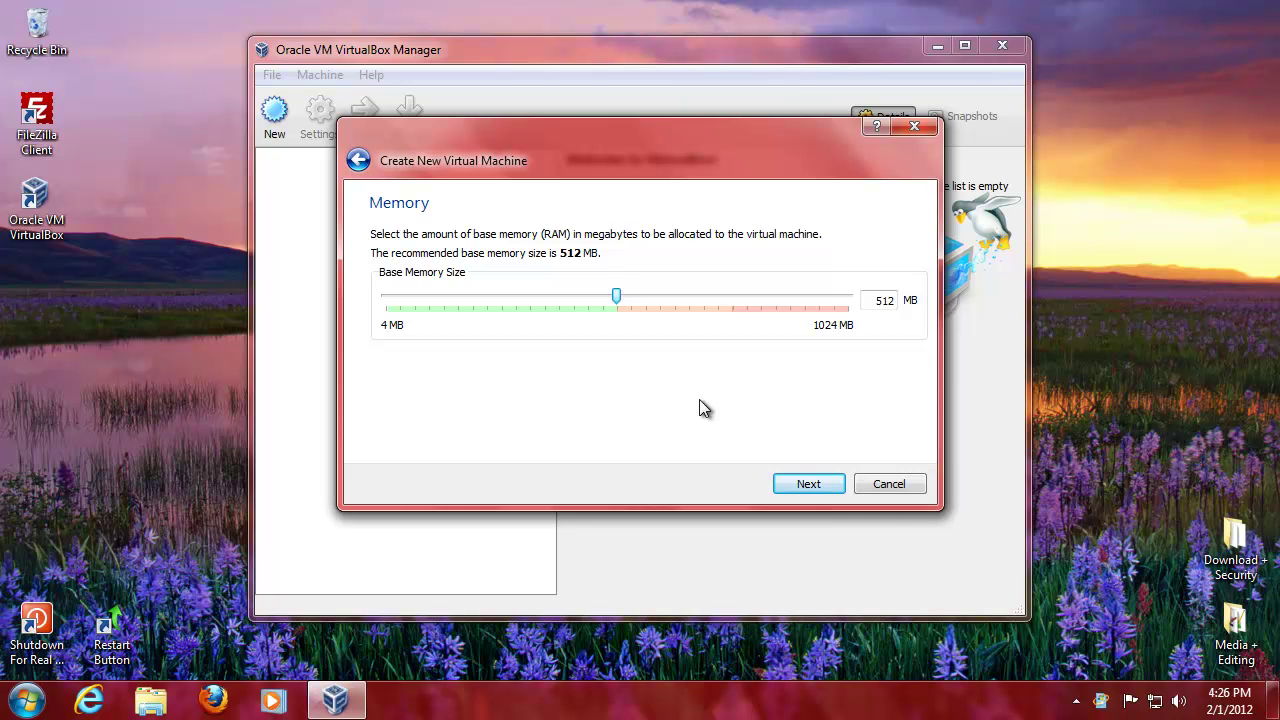
{"action": "left_click", "coordinate": [790, 486]}
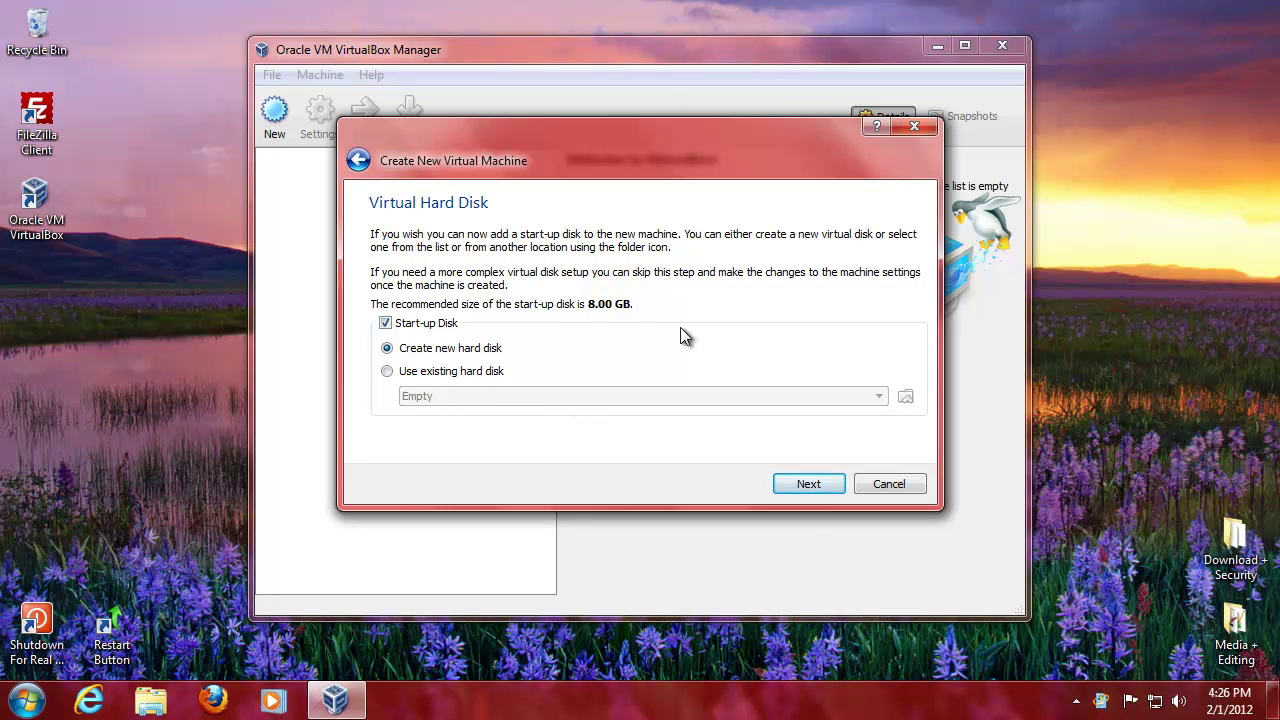
Step: Create a new 8.00 GB VMDK start-up disk named Backbox, dynamically allocated and split into files of less than 2GB
{"action": "left_click", "coordinate": [806, 485]}
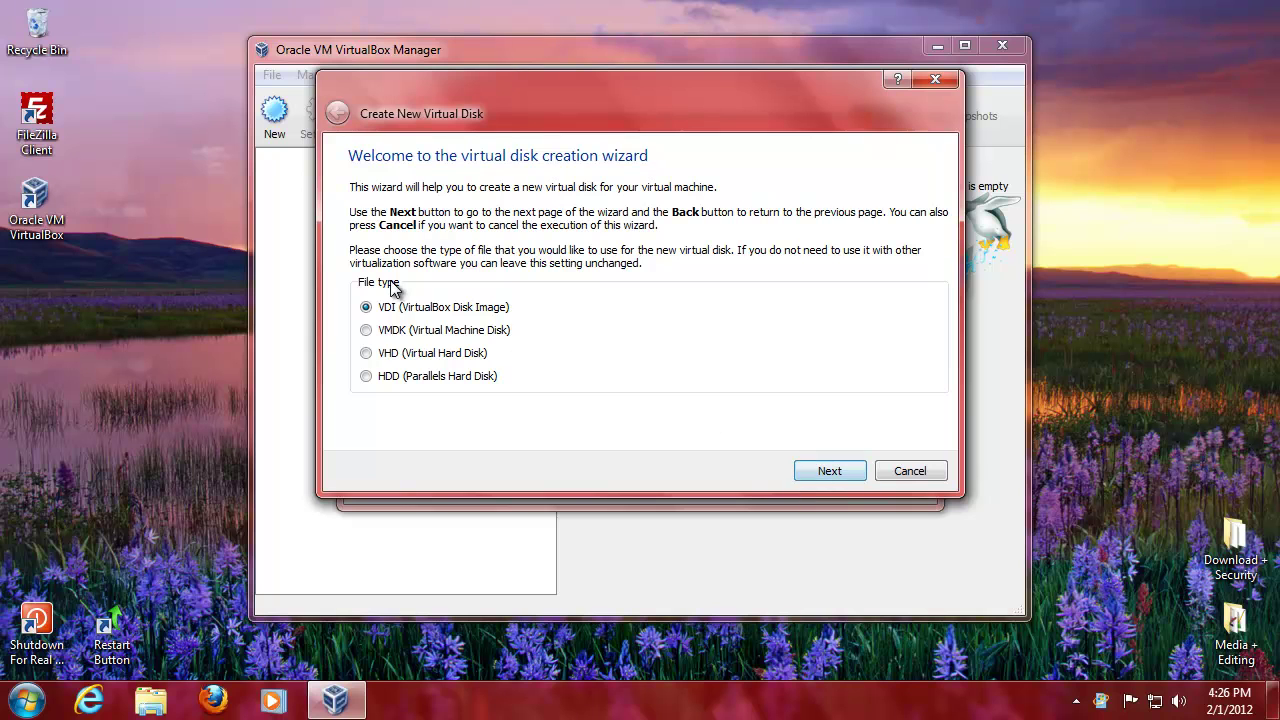
{"action": "left_click", "coordinate": [413, 332]}
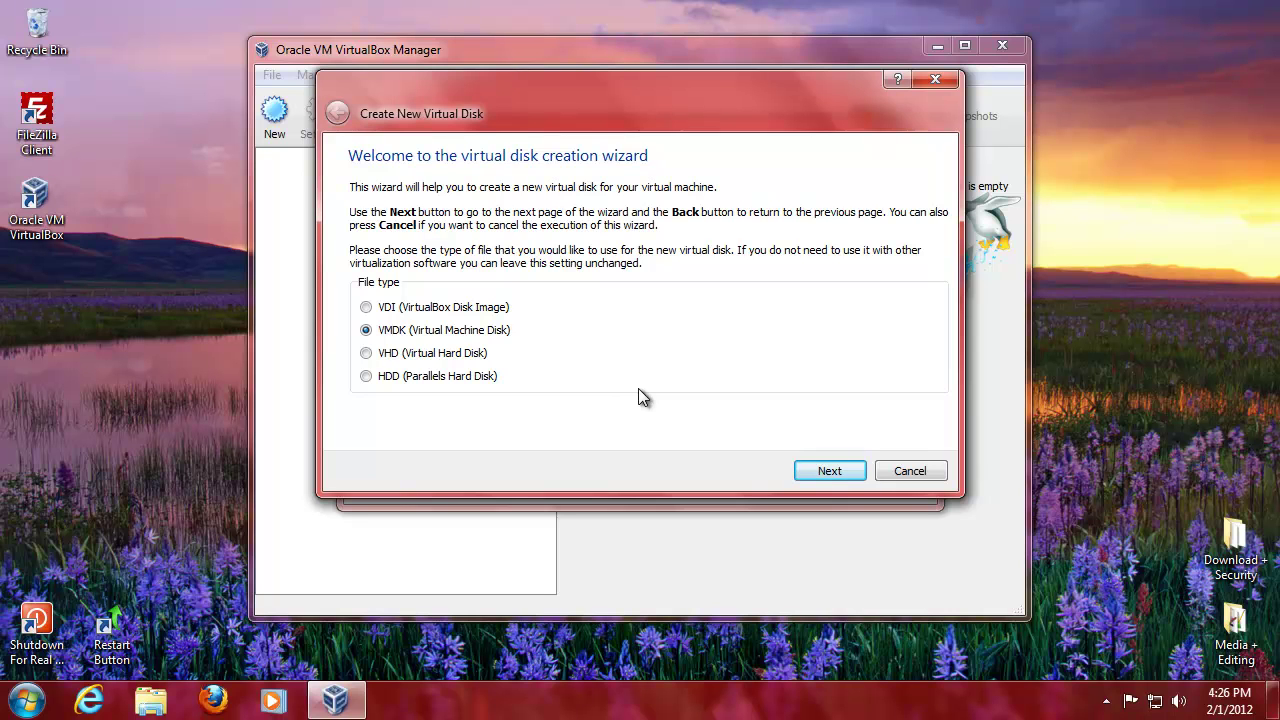
{"action": "left_click", "coordinate": [825, 467]}
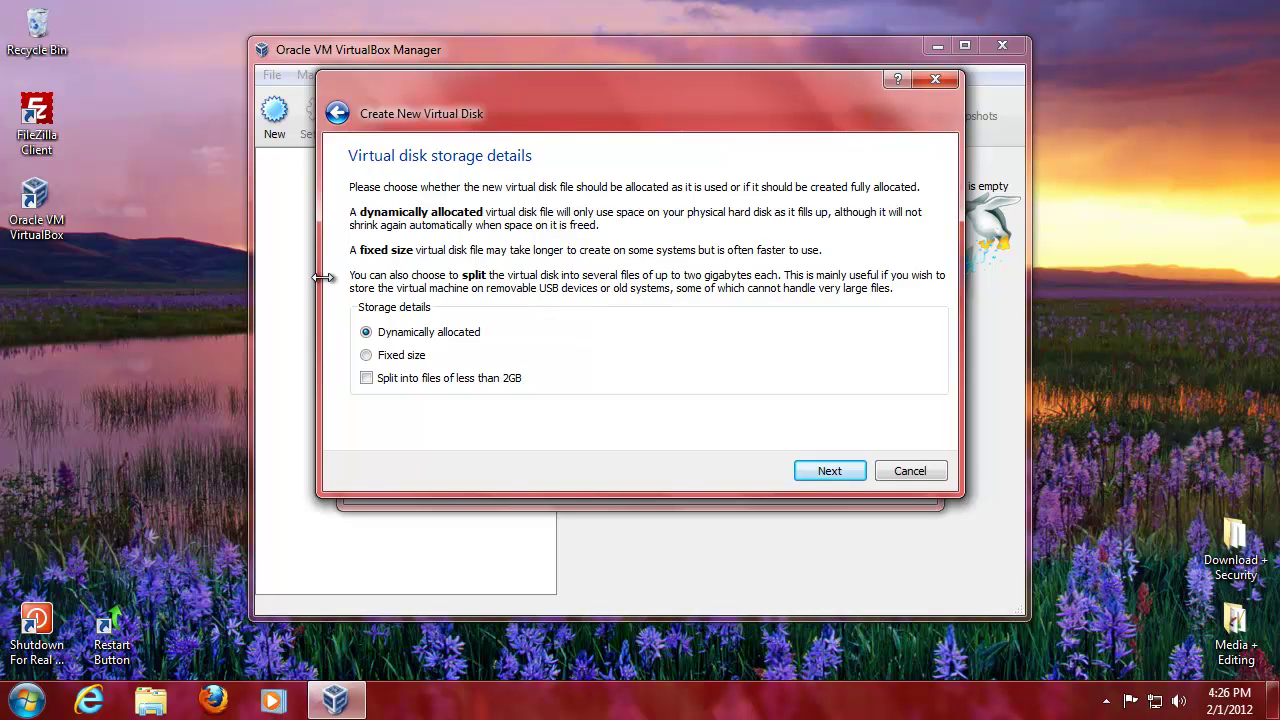
{"action": "left_click", "coordinate": [366, 380]}
{"action": "left_click", "coordinate": [829, 470]}
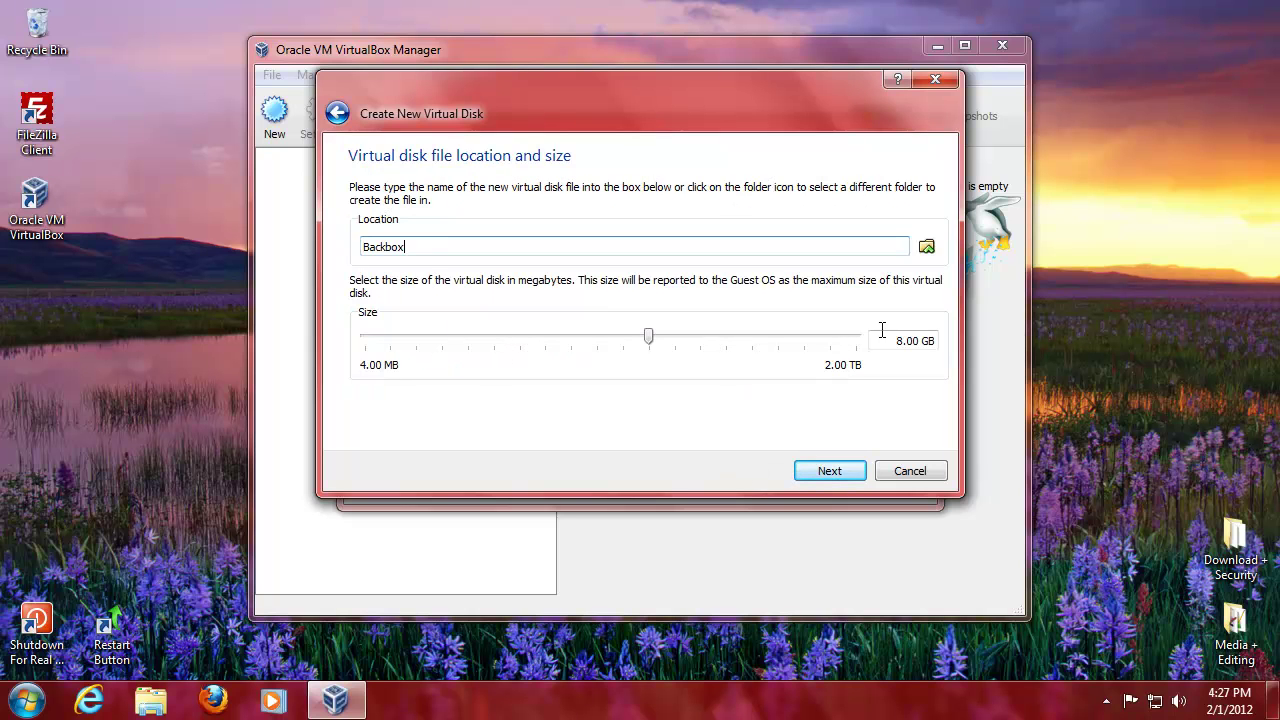
{"action": "left_click", "coordinate": [825, 470]}
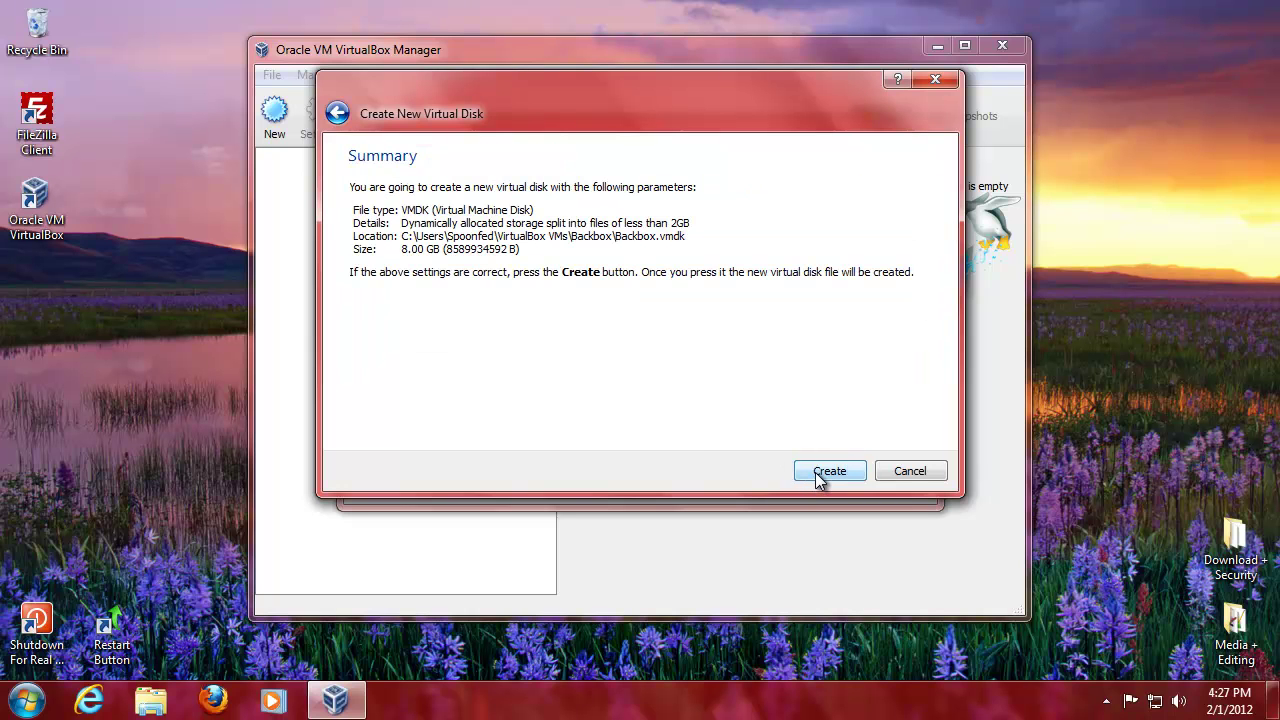
{"action": "left_click", "coordinate": [826, 472]}
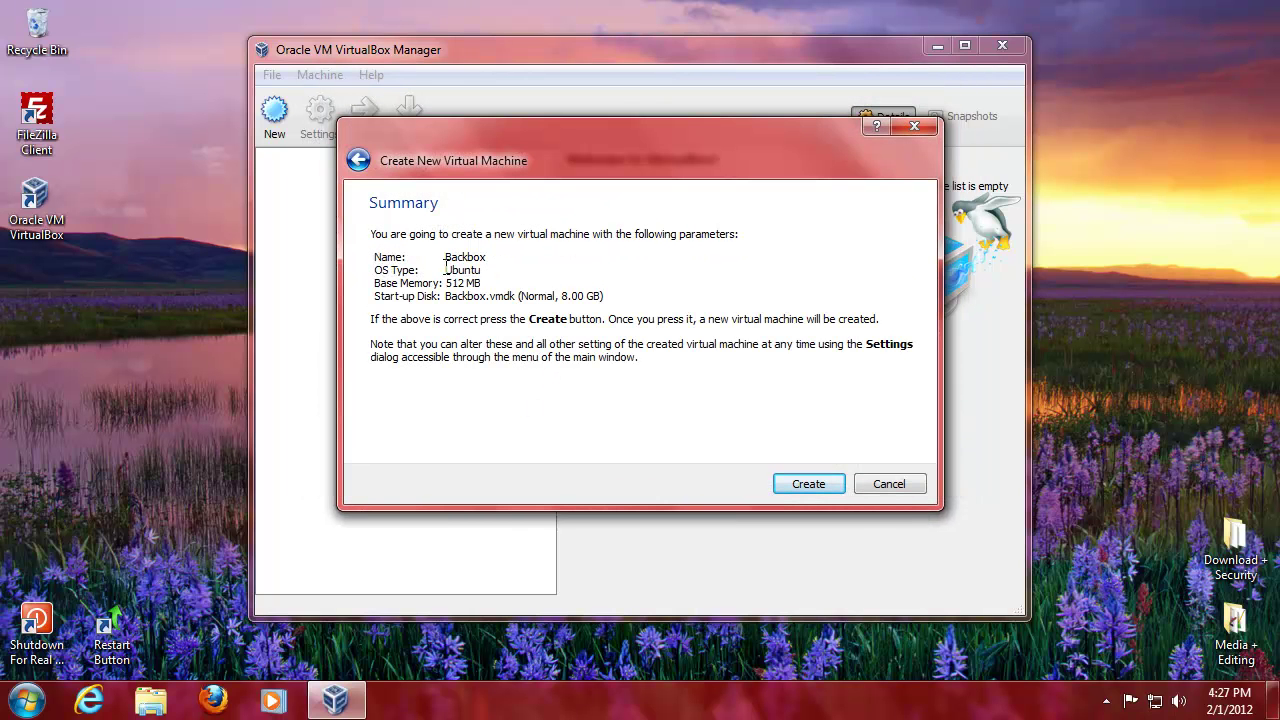
Step: Review the summary of the new Backbox machine's parameters and create the virtual machine
{"action": "left_click_drag", "start_coordinate": [389, 257], "coordinate": [606, 297]}
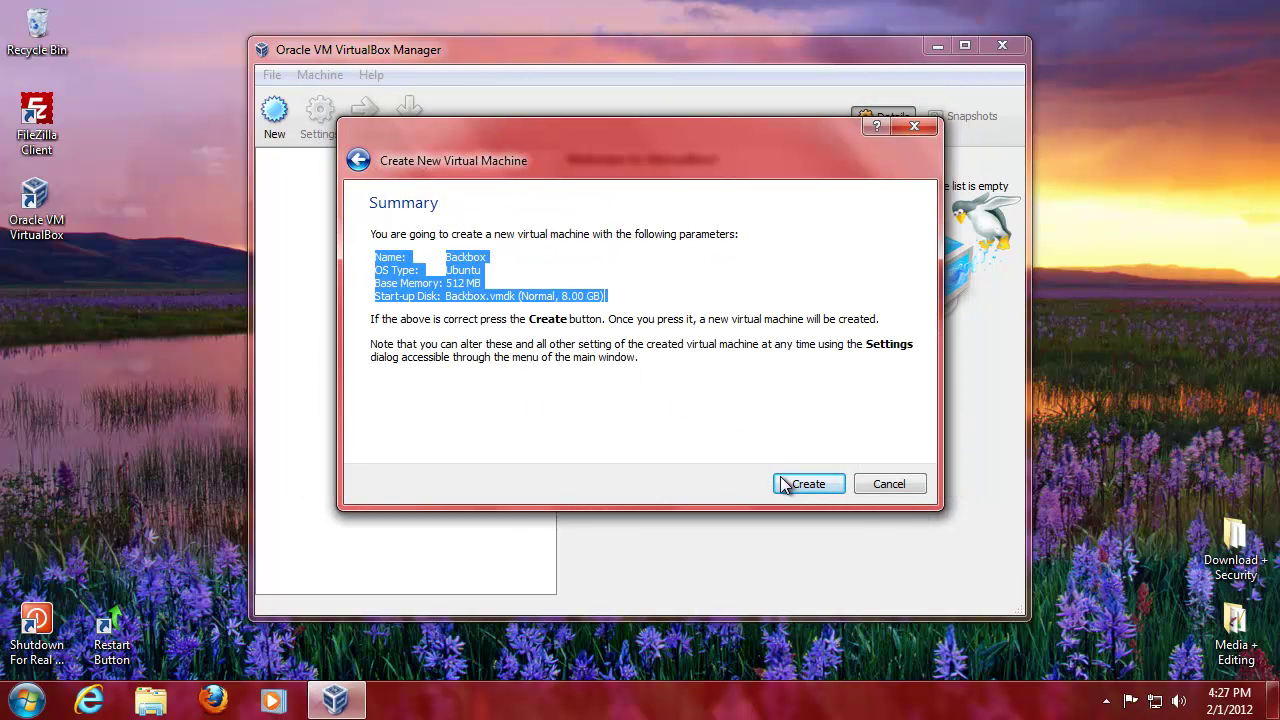
{"action": "left_click", "coordinate": [534, 392]}
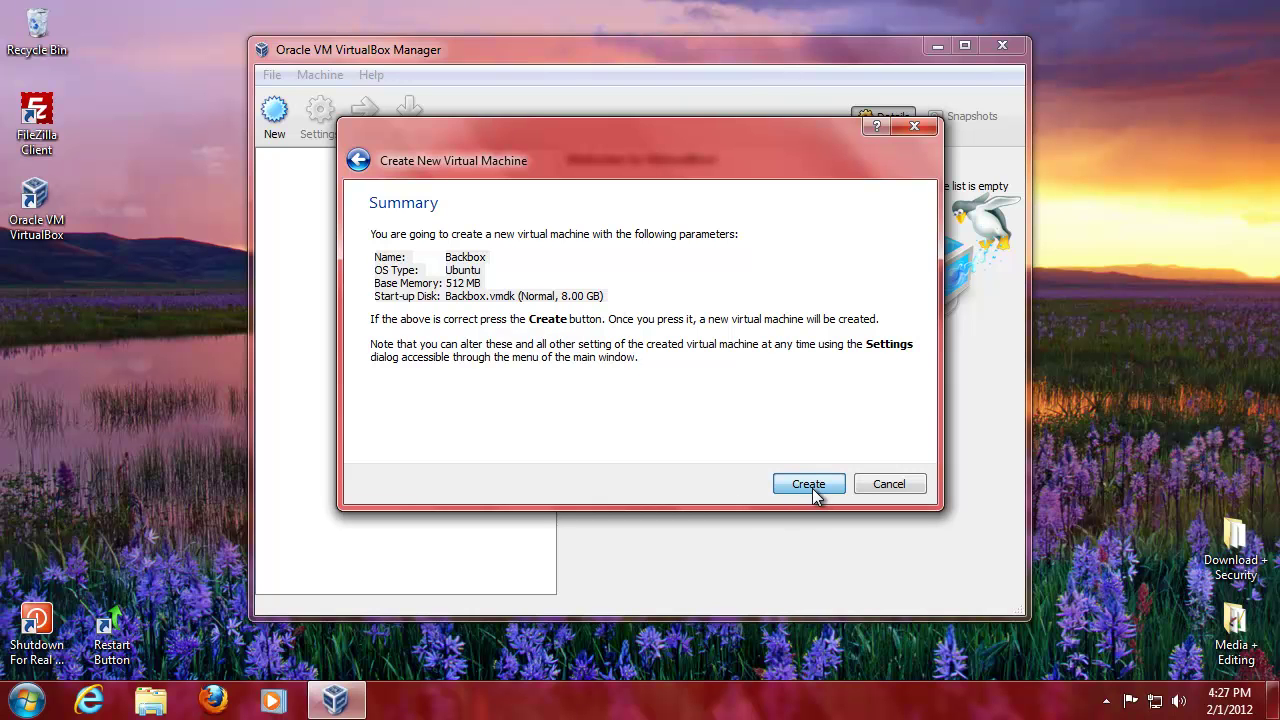
{"action": "key", "text": "Return"}
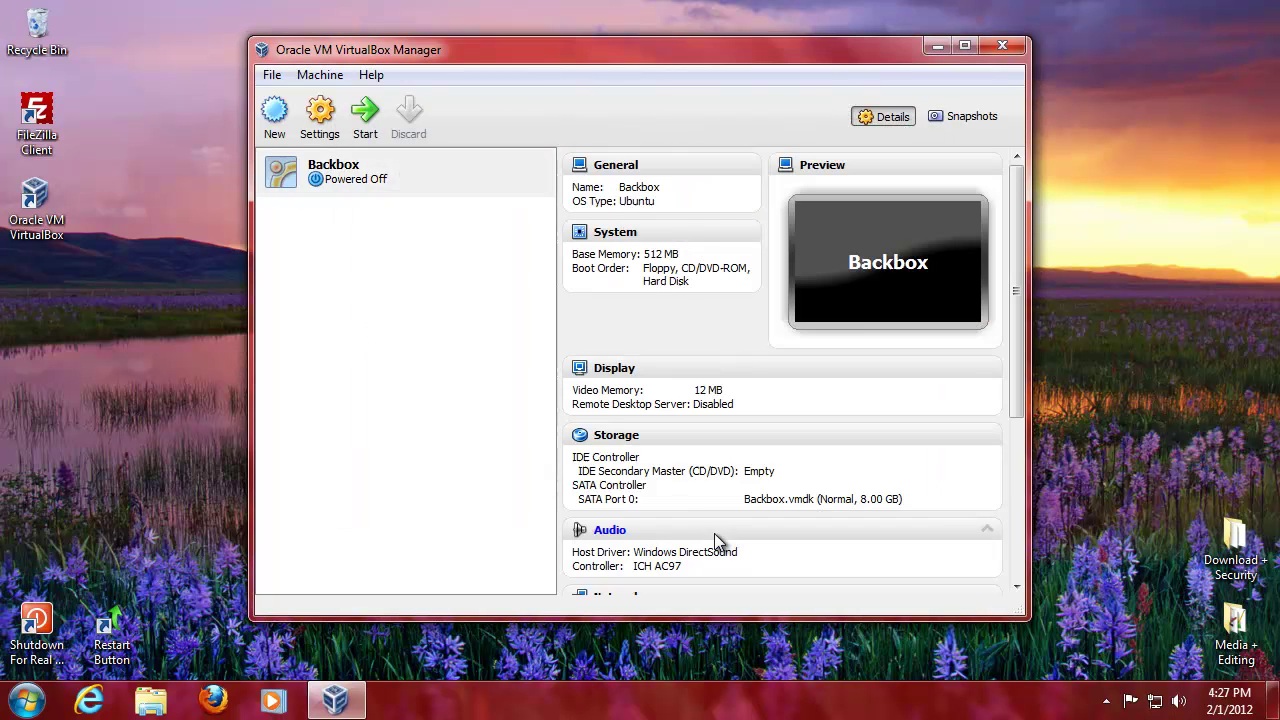
Step: Set the Backbox machine's video memory to 64 MB in its display settings
{"action": "left_click", "coordinate": [410, 194]}
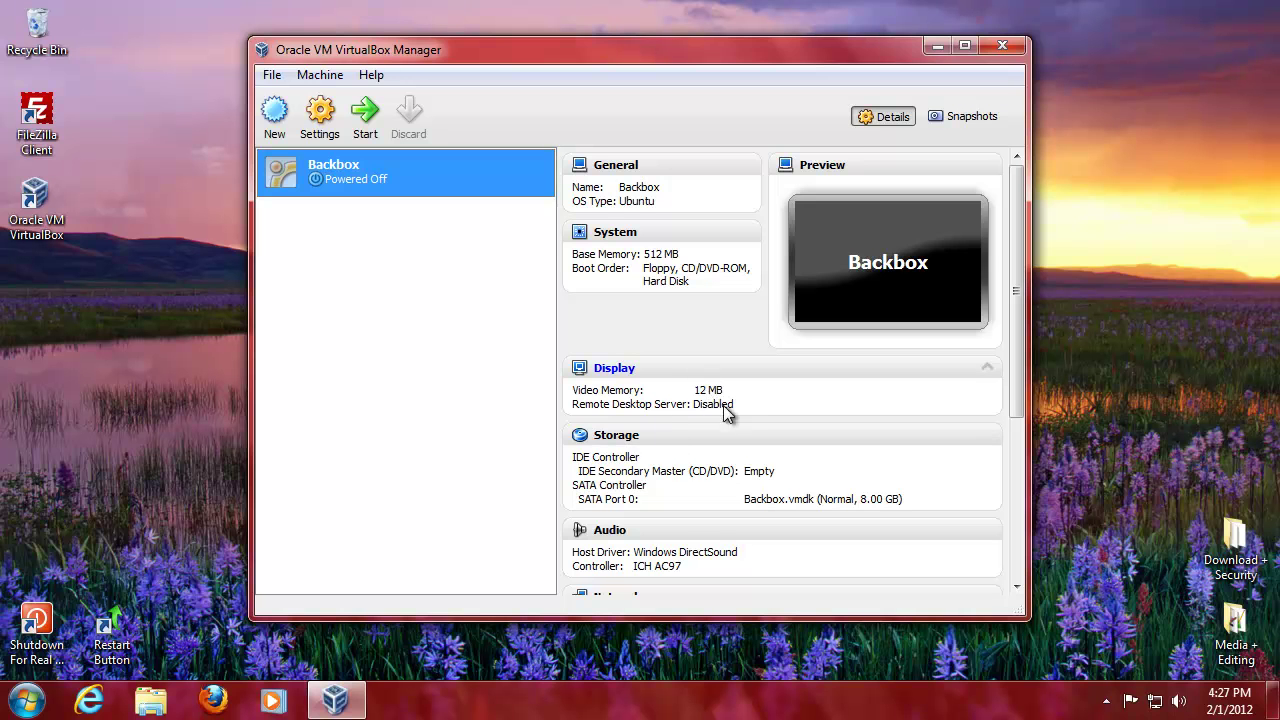
{"action": "scroll", "coordinate": [705, 388], "scroll_direction": "down", "scroll_amount": 4}
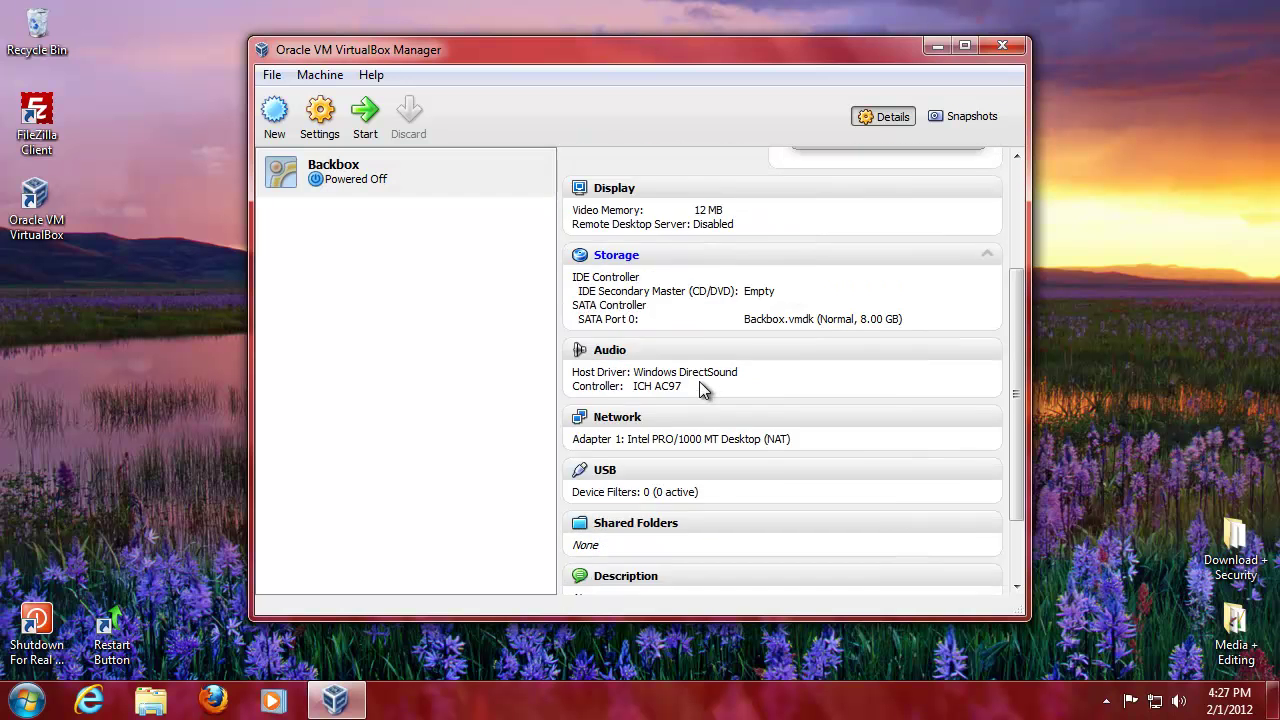
{"action": "scroll", "coordinate": [712, 438], "scroll_direction": "up", "scroll_amount": 4}
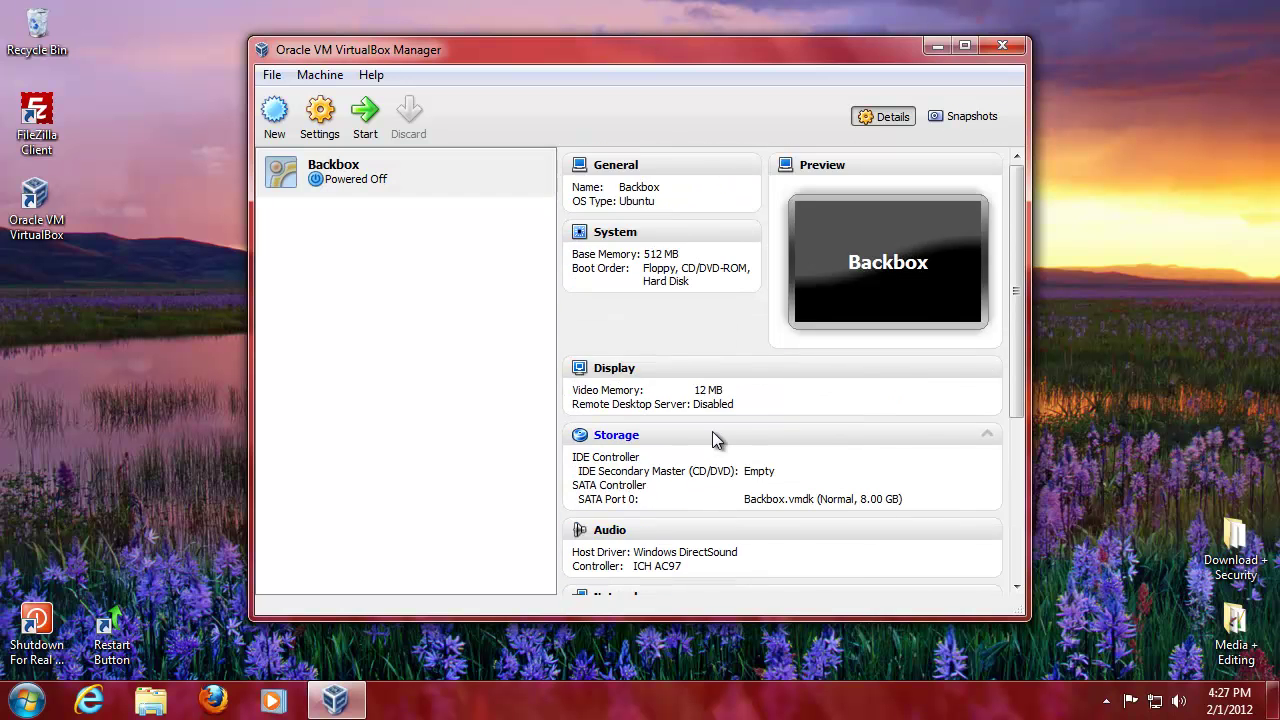
{"action": "left_click", "coordinate": [626, 373]}
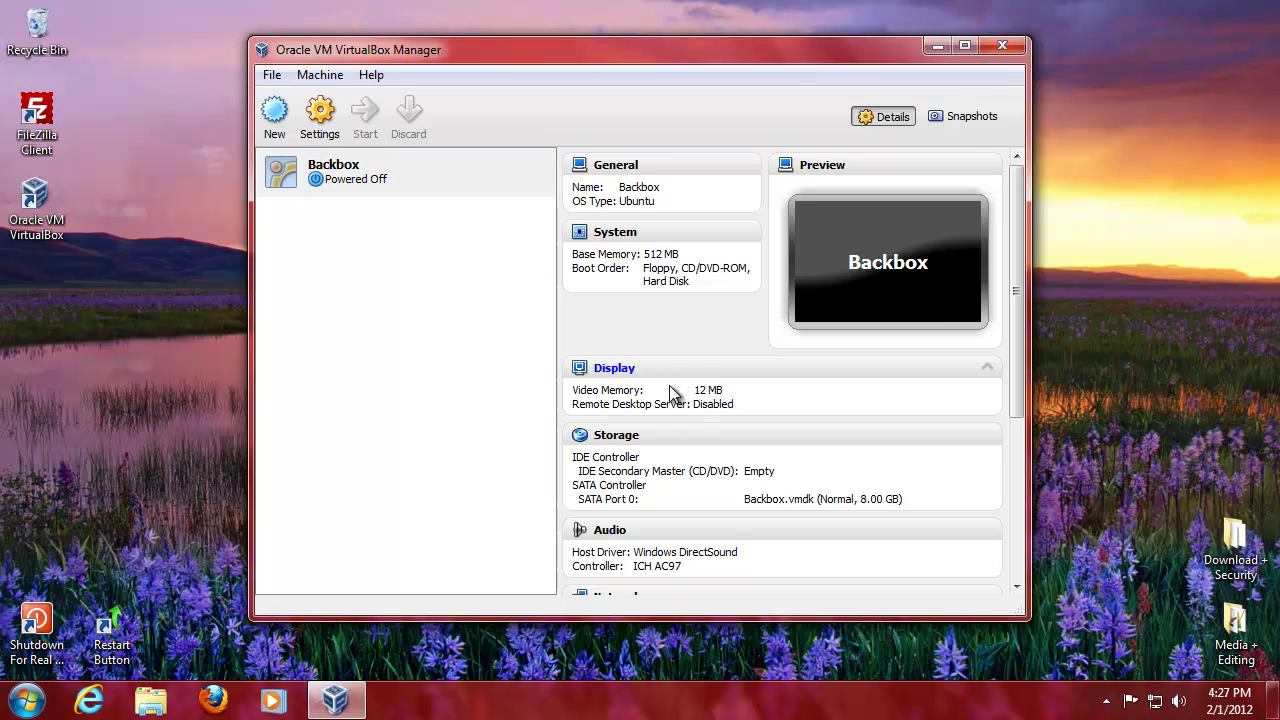
{"action": "left_click_drag", "start_coordinate": [599, 204], "coordinate": [728, 212]}
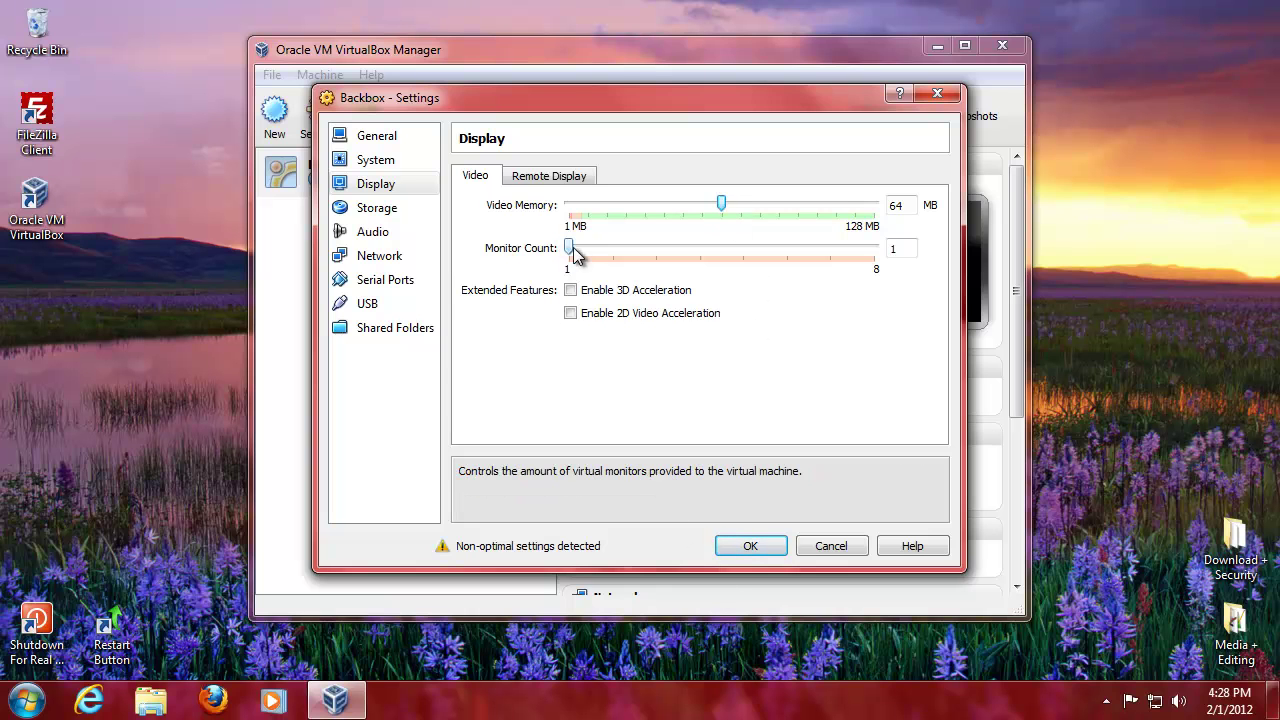
{"action": "left_click", "coordinate": [739, 550]}
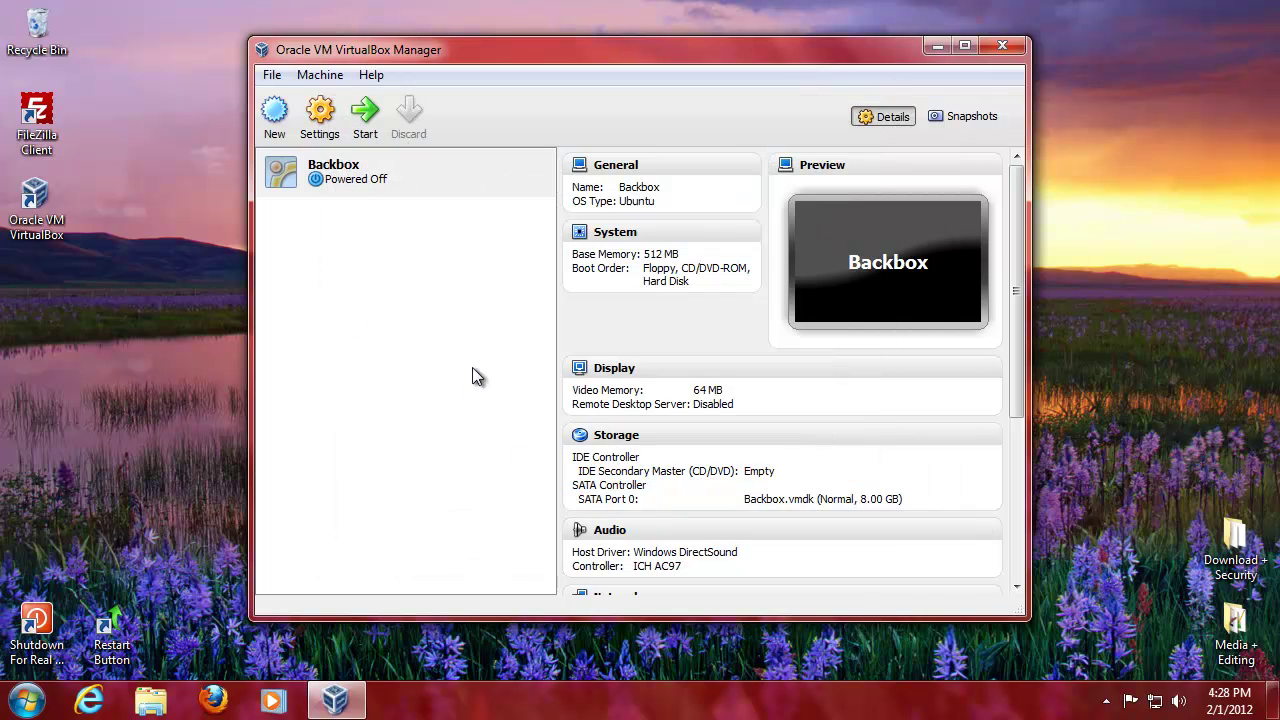
Step: Start the Backbox machine with the backbox-2.01-i386 ISO from Downloads as installation media, and release the captured input to the host
{"action": "left_click", "coordinate": [406, 195]}
{"action": "left_click", "coordinate": [365, 115]}
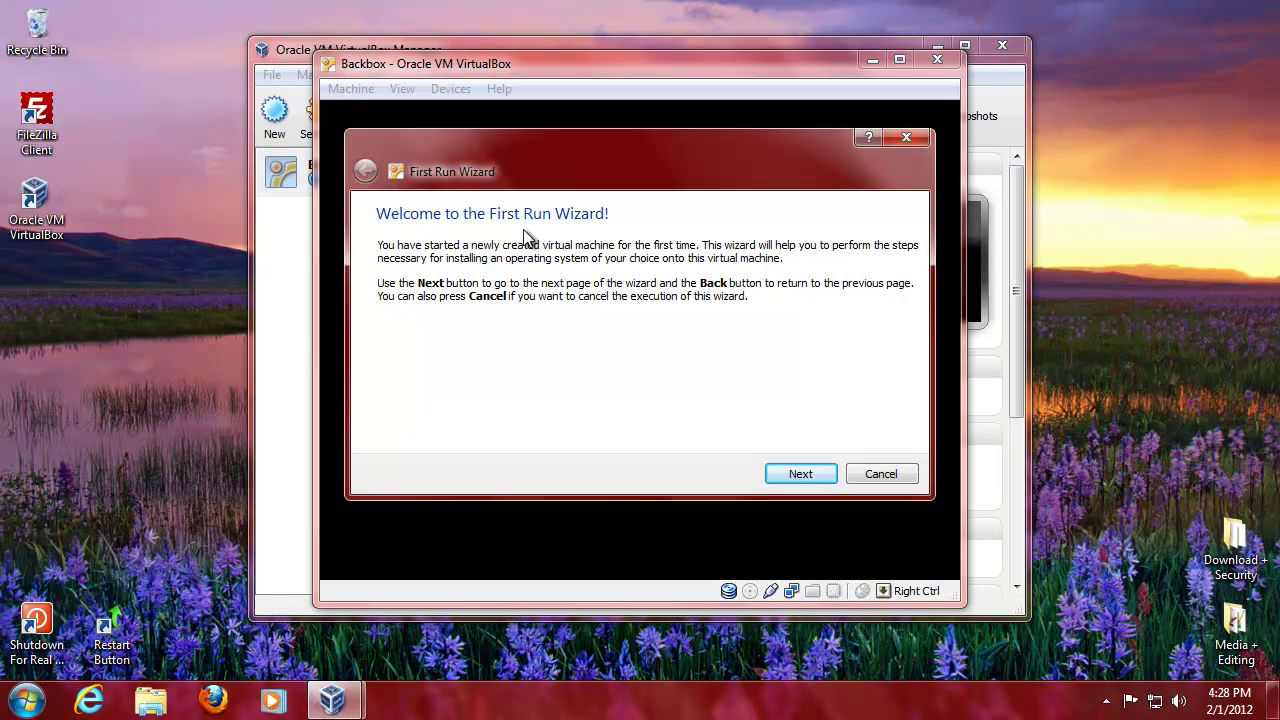
{"action": "left_click", "coordinate": [806, 474]}
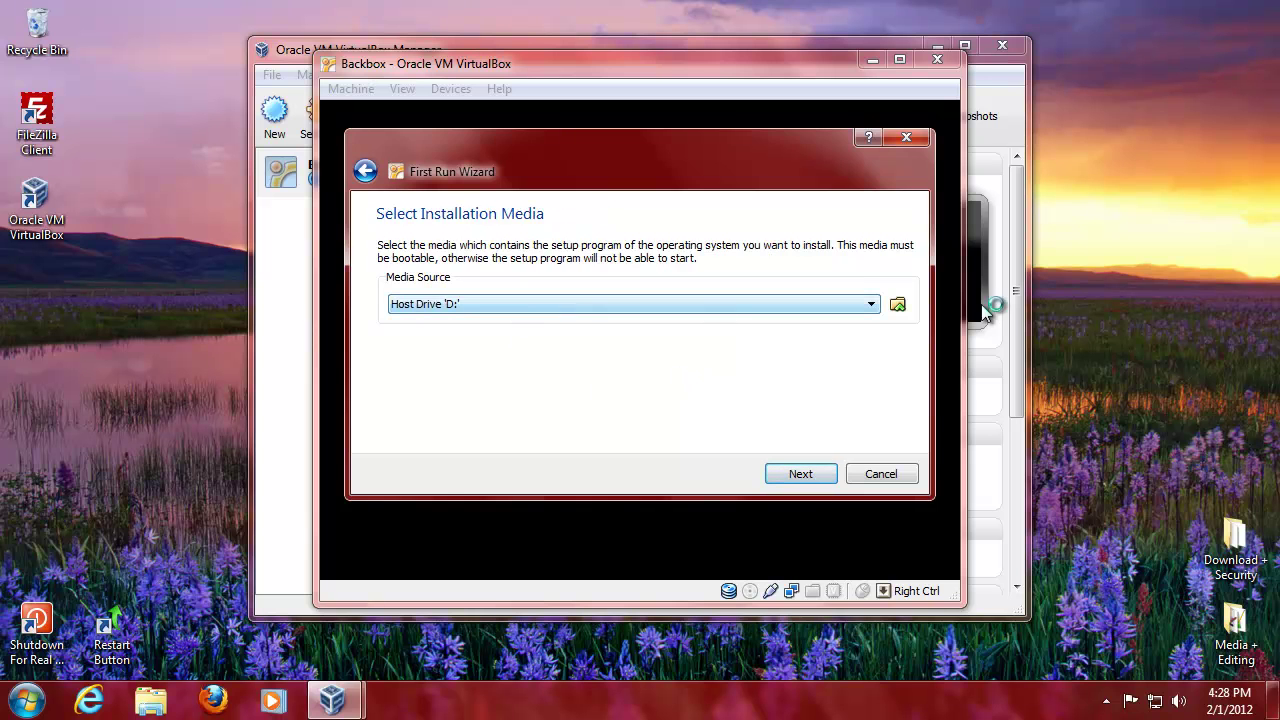
{"action": "left_click", "coordinate": [897, 305]}
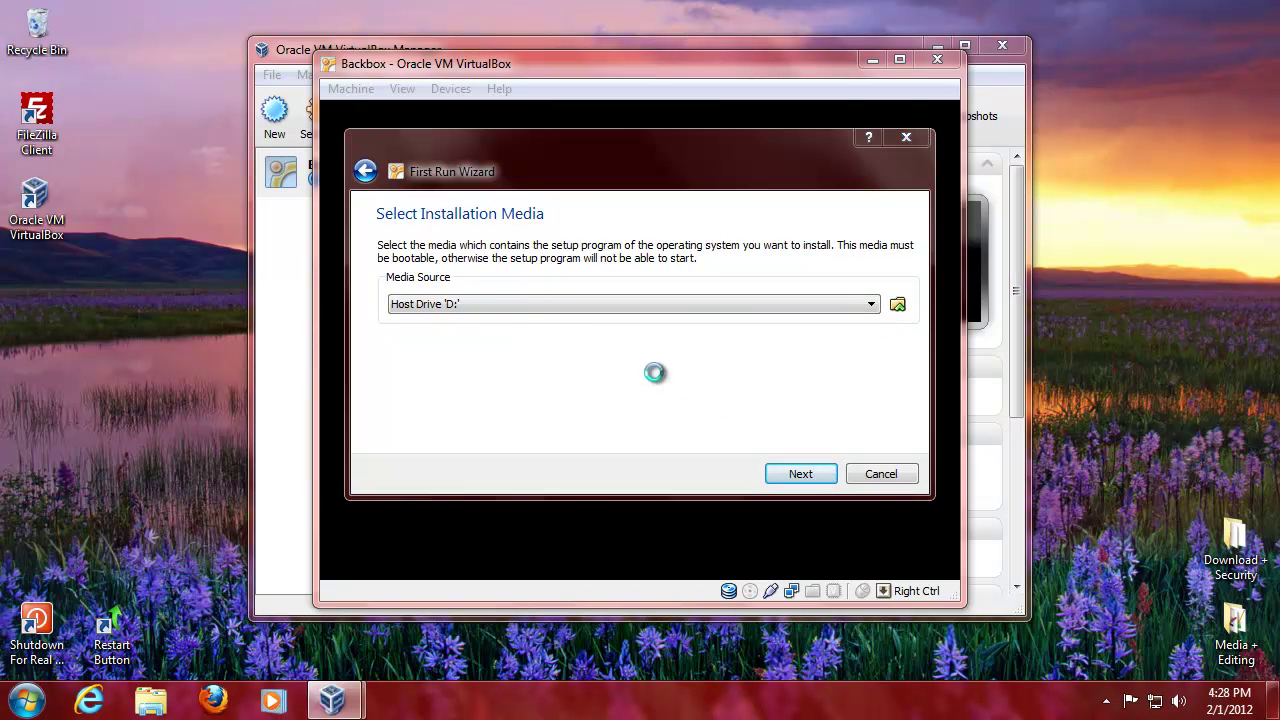
{"action": "left_click", "coordinate": [602, 307]}
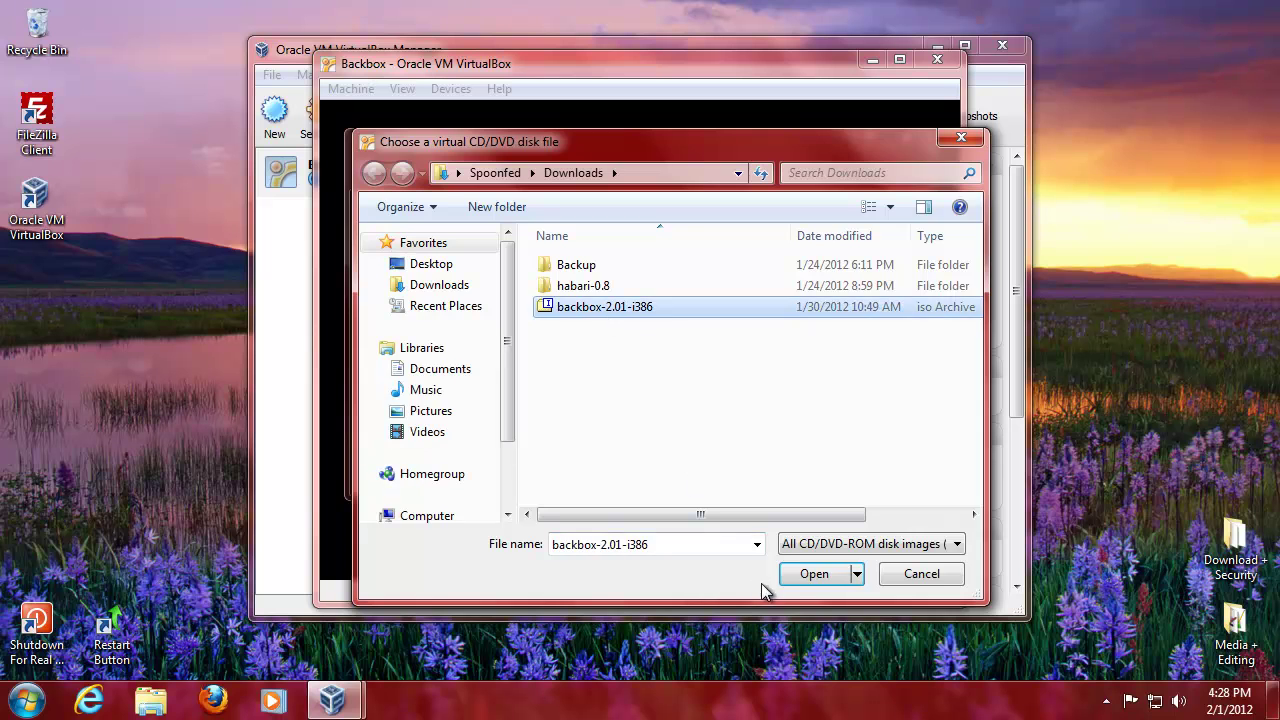
{"action": "left_click", "coordinate": [785, 580]}
{"action": "left_click", "coordinate": [781, 478]}
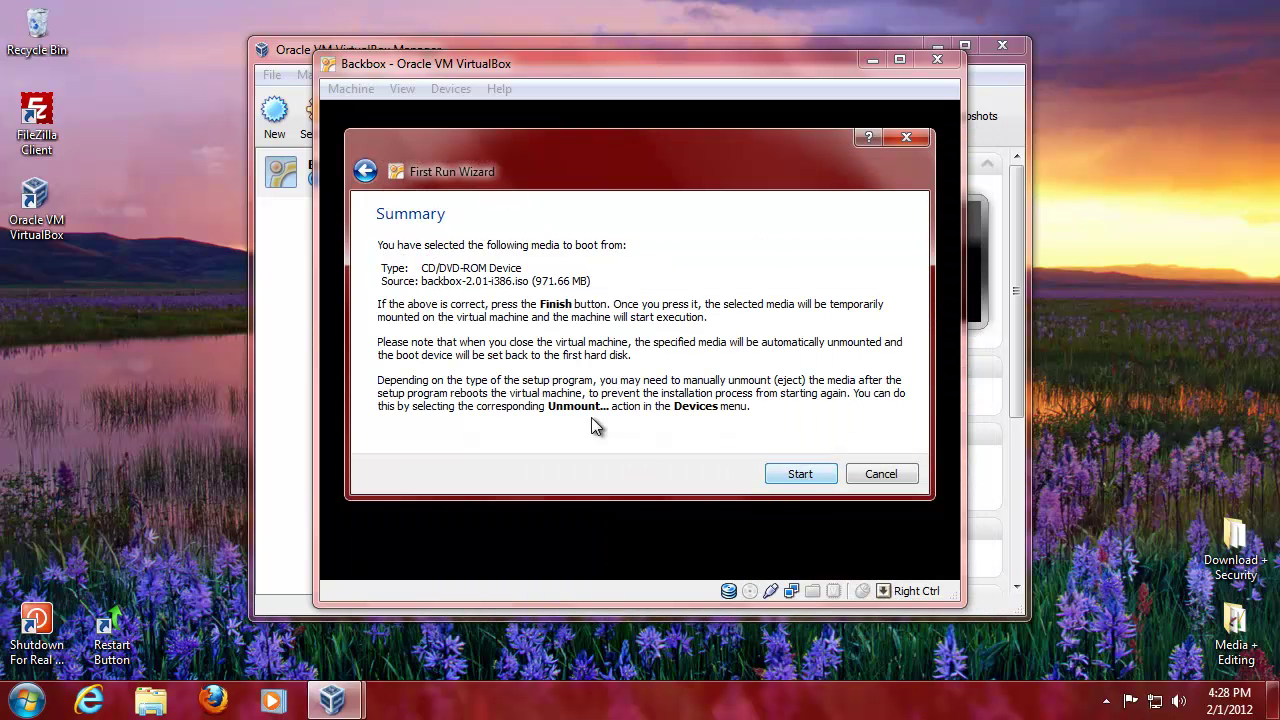
{"action": "left_click", "coordinate": [795, 474]}
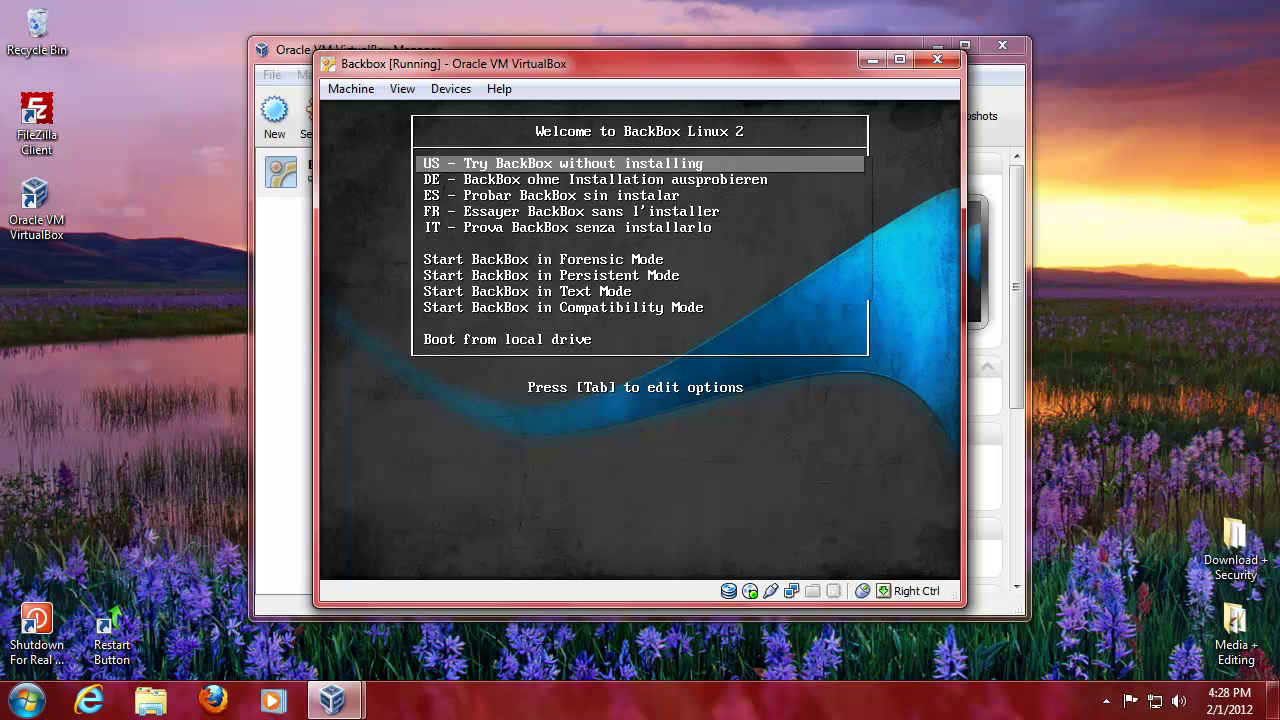
{"action": "key", "text": "Control_R"}
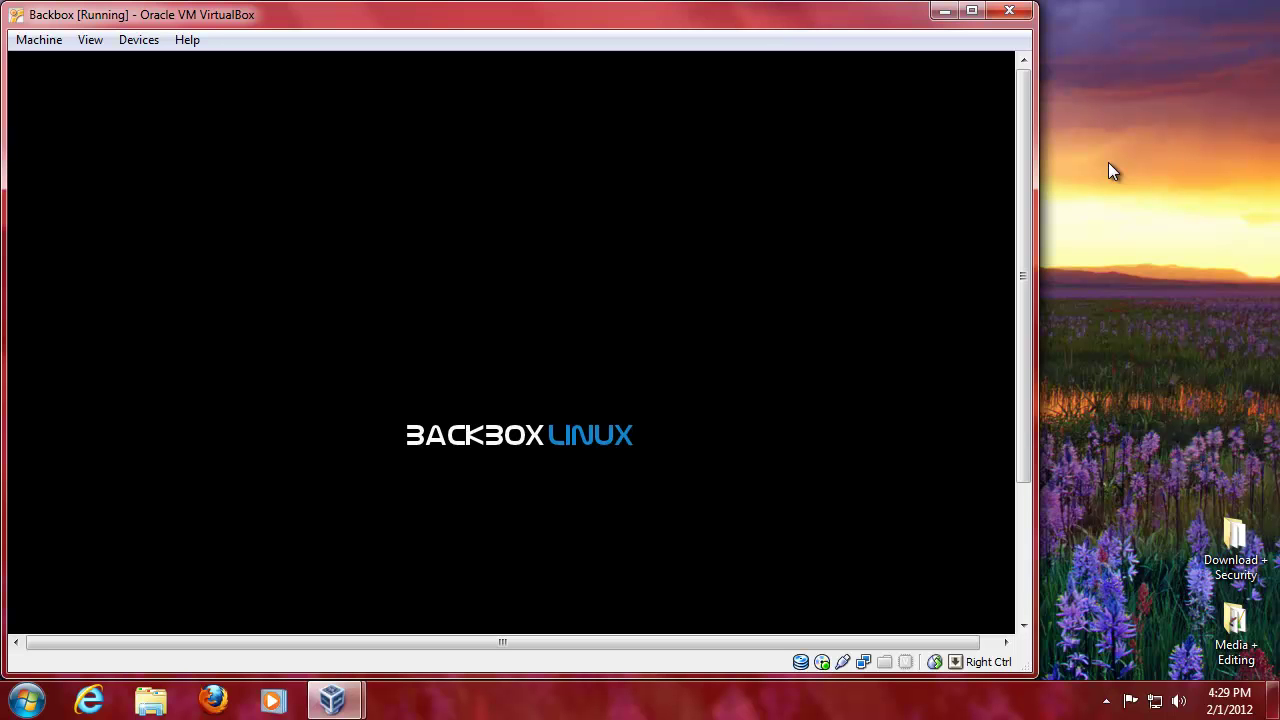
Step: Close the running Backbox virtual machine by powering it off
{"action": "left_click", "coordinate": [139, 40]}
{"action": "left_click", "coordinate": [40, 42]}
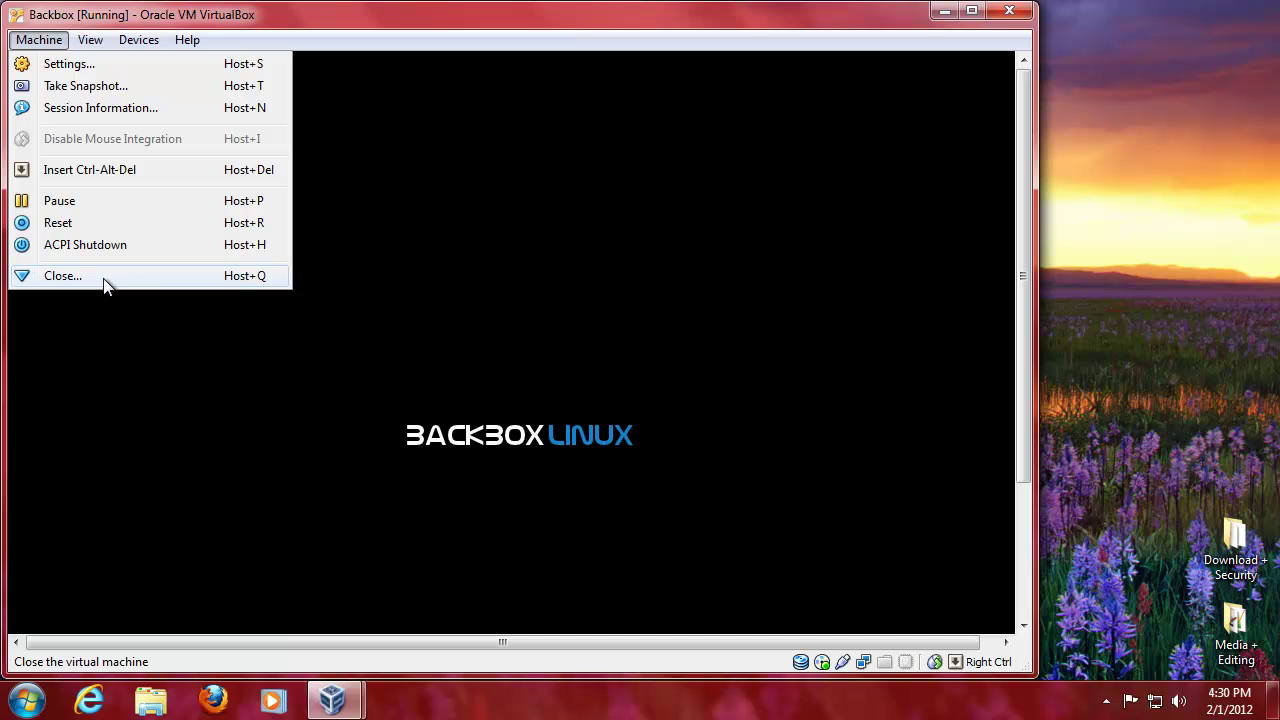
{"action": "key", "text": "Escape"}
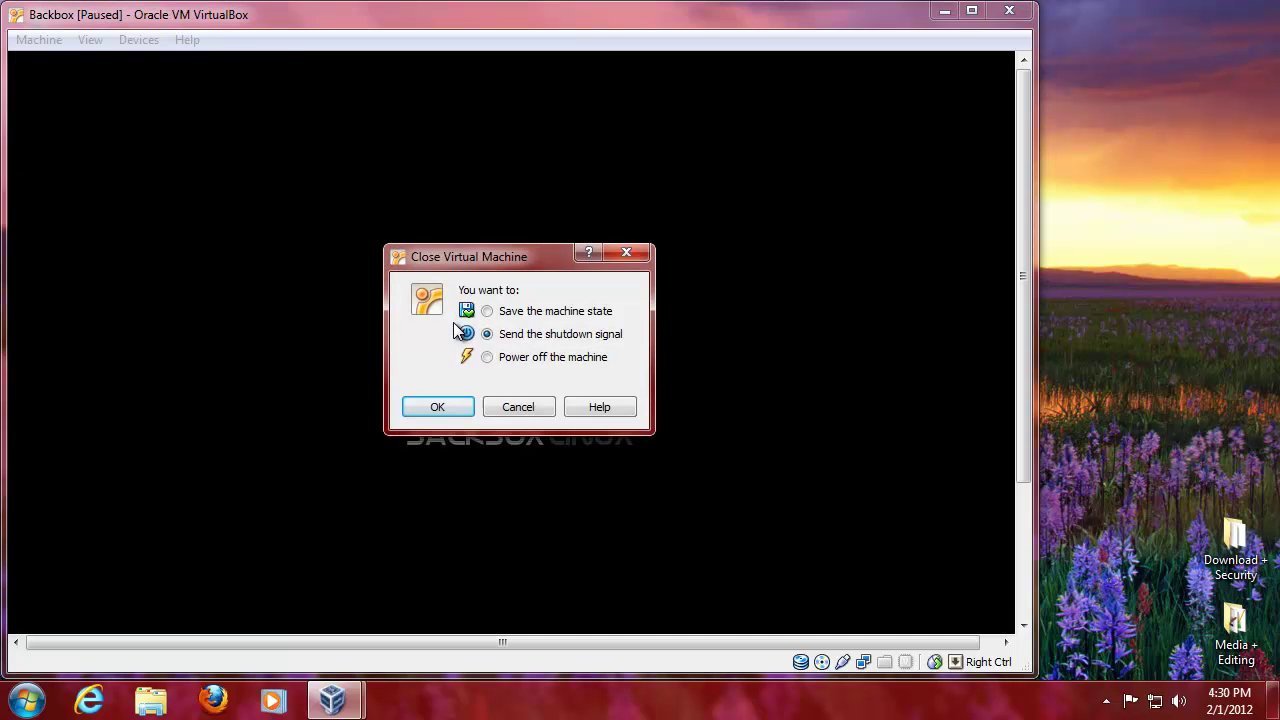
{"action": "left_click", "coordinate": [506, 357]}
{"action": "left_click", "coordinate": [453, 406]}
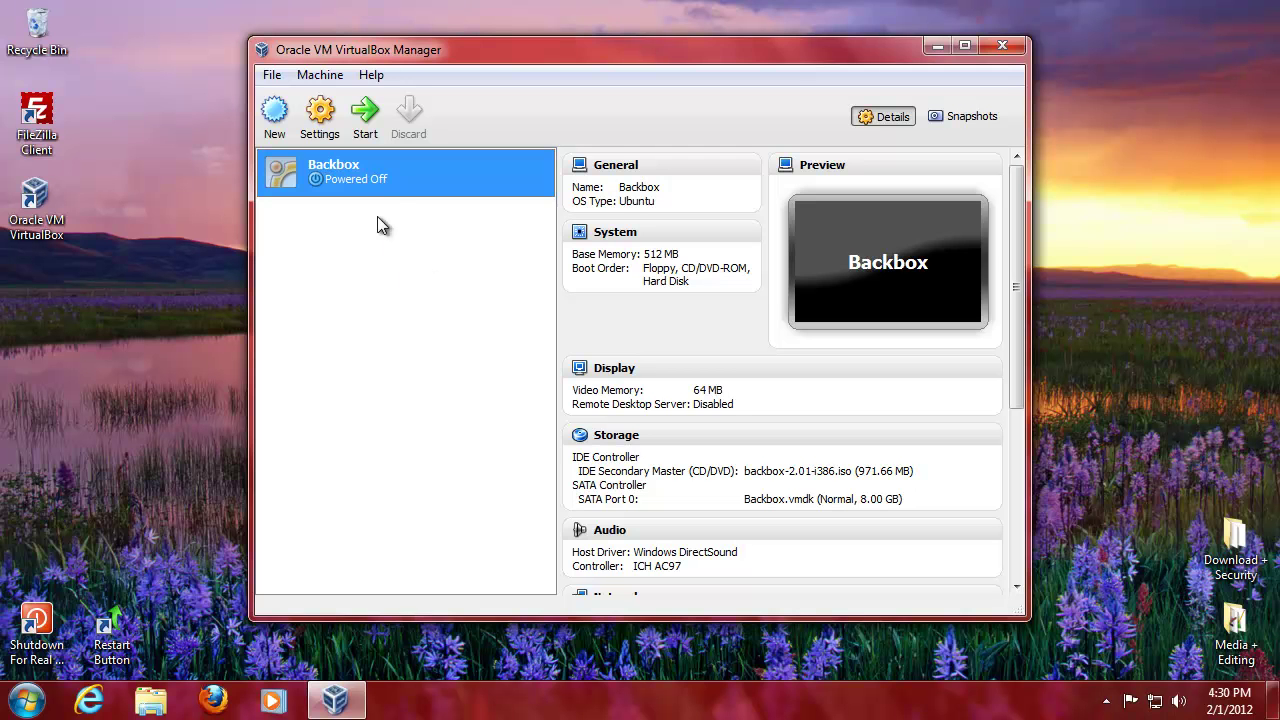
Step: Remove the Backbox virtual machine from VirtualBox Manager and close the manager
{"action": "right_click", "coordinate": [368, 176]}
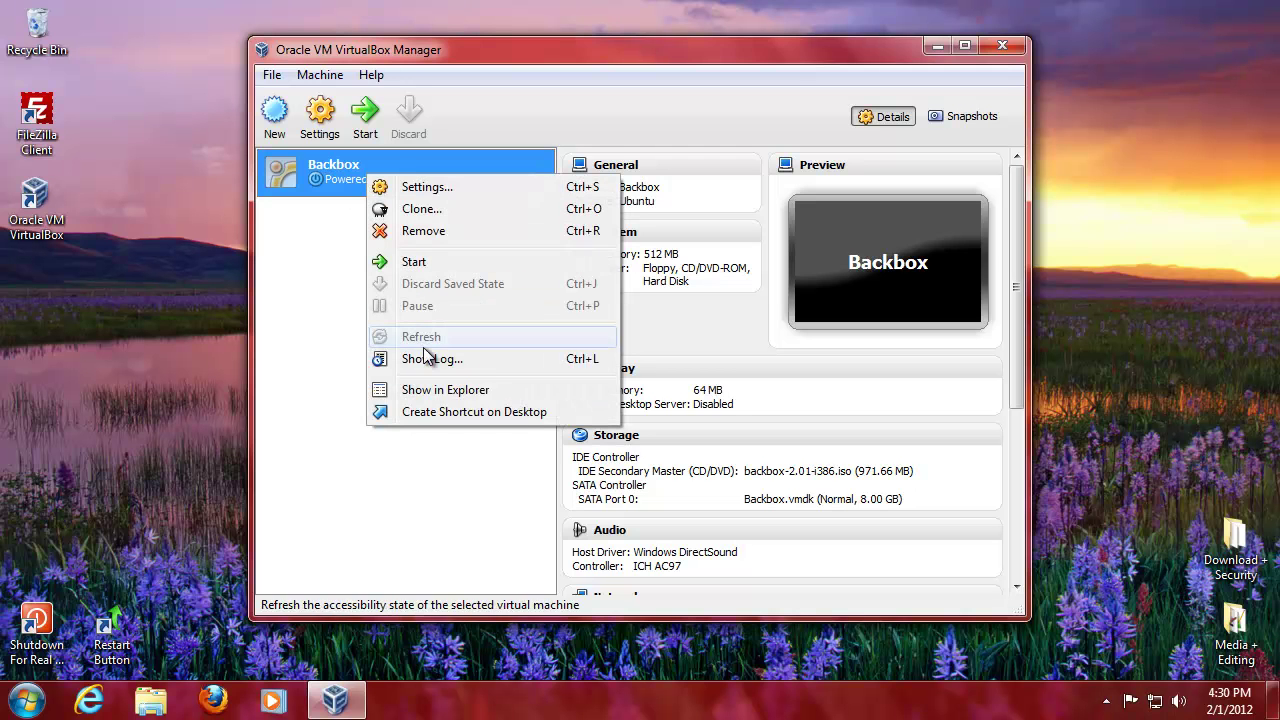
{"action": "left_click", "coordinate": [422, 231]}
{"action": "left_click", "coordinate": [553, 398]}
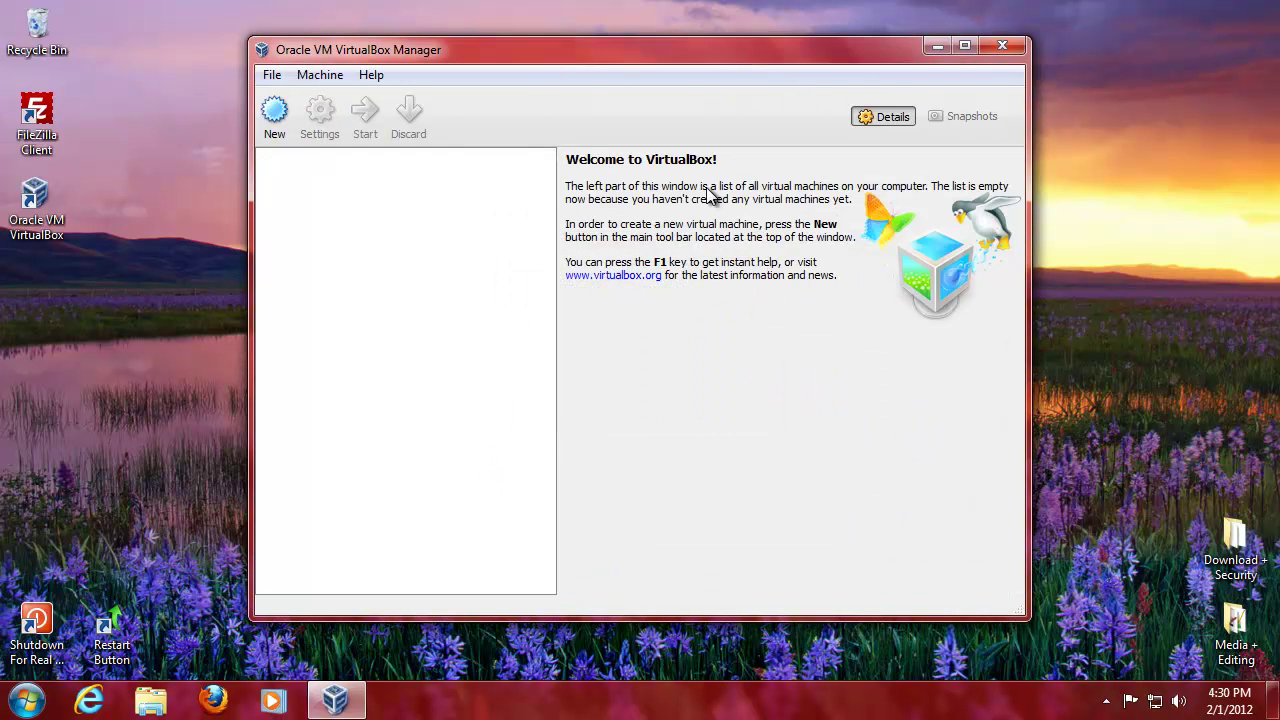
{"action": "left_click", "coordinate": [1002, 45]}
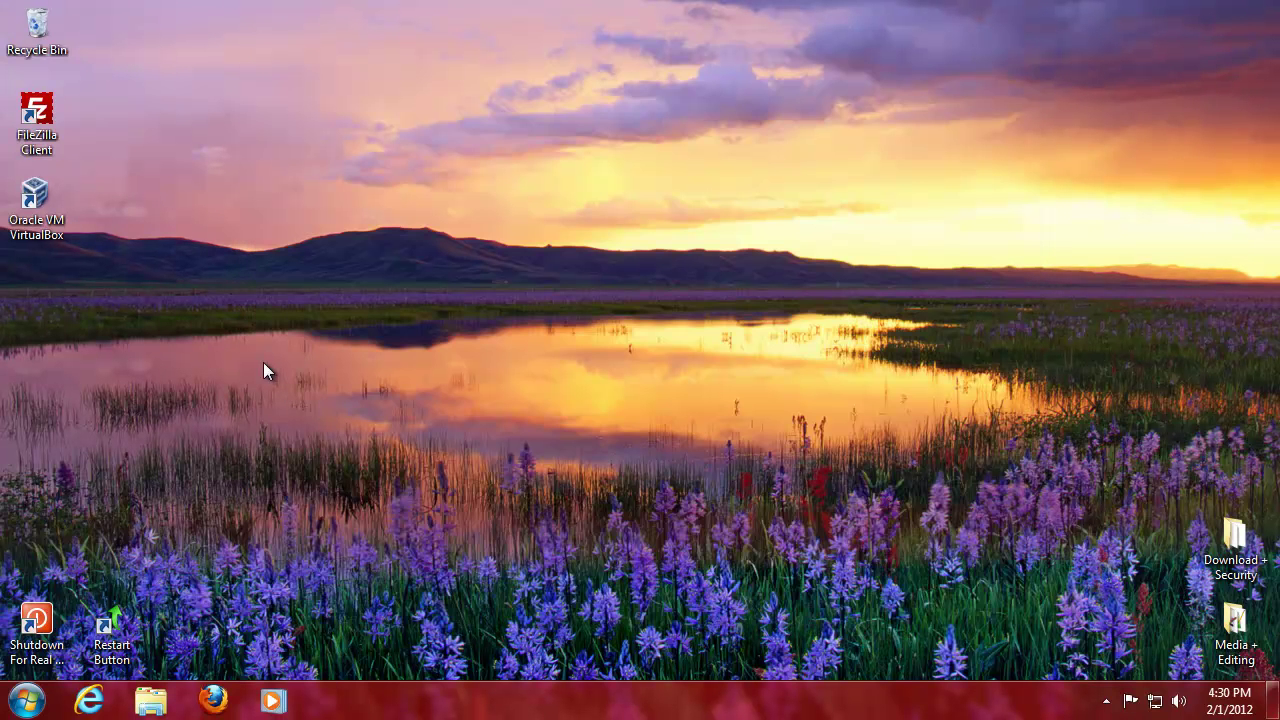
Step: Empty the Recycle Bin, permanently deleting the Metasploitable.zip torrent file
{"action": "right_click", "coordinate": [57, 25]}
{"action": "left_click", "coordinate": [94, 55]}
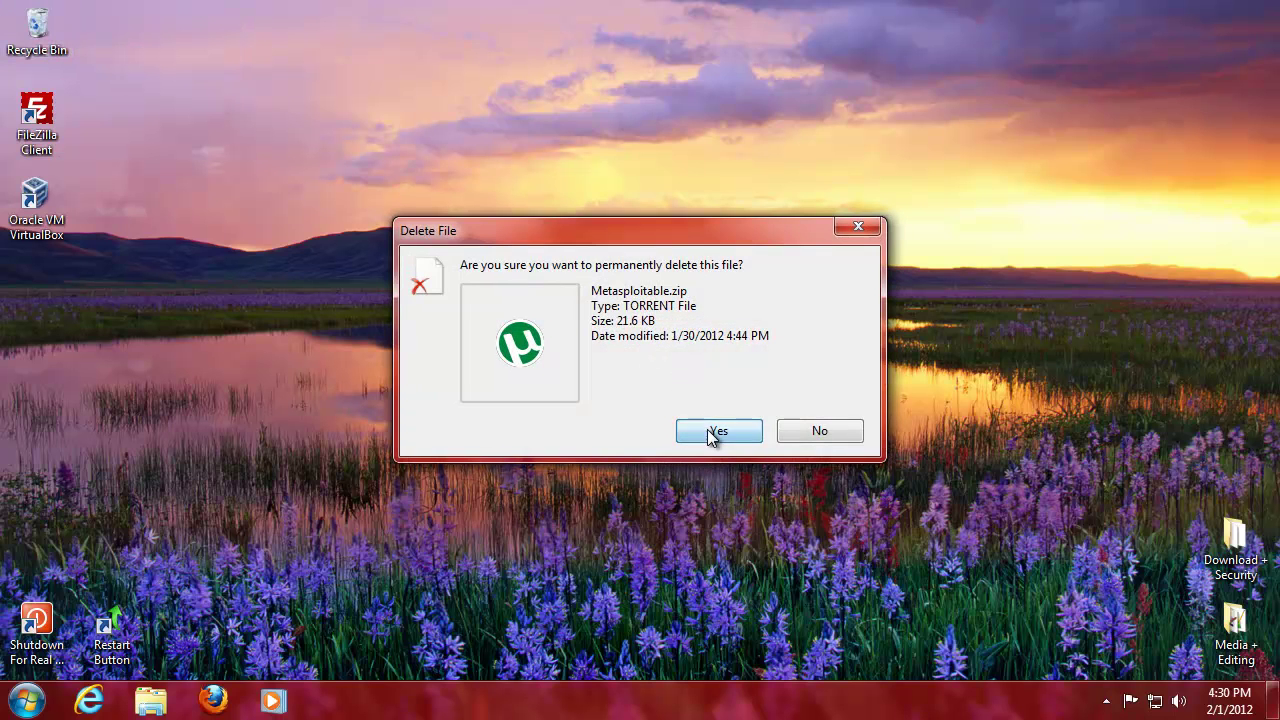
{"action": "left_click", "coordinate": [712, 433]}
Step: Check the progress of the Metasploitable.zip download in µTorrent and close its window
{"action": "left_click", "coordinate": [1106, 700]}
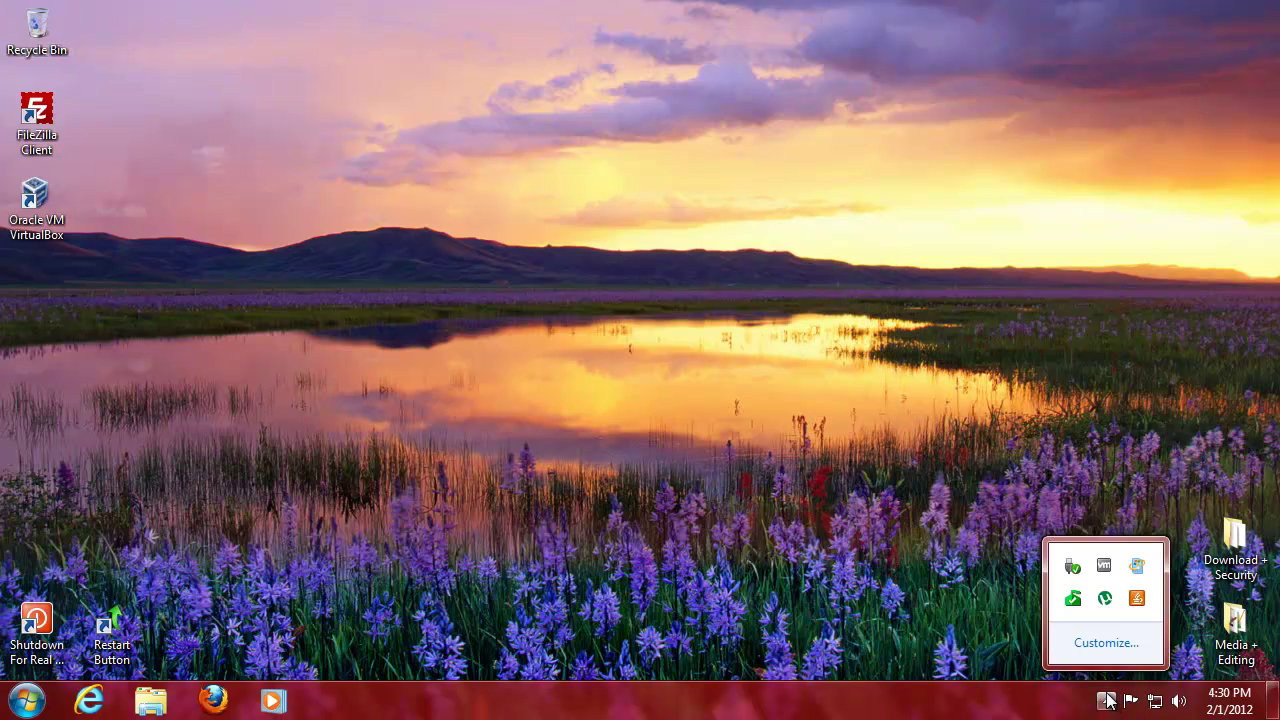
{"action": "left_click", "coordinate": [1104, 598]}
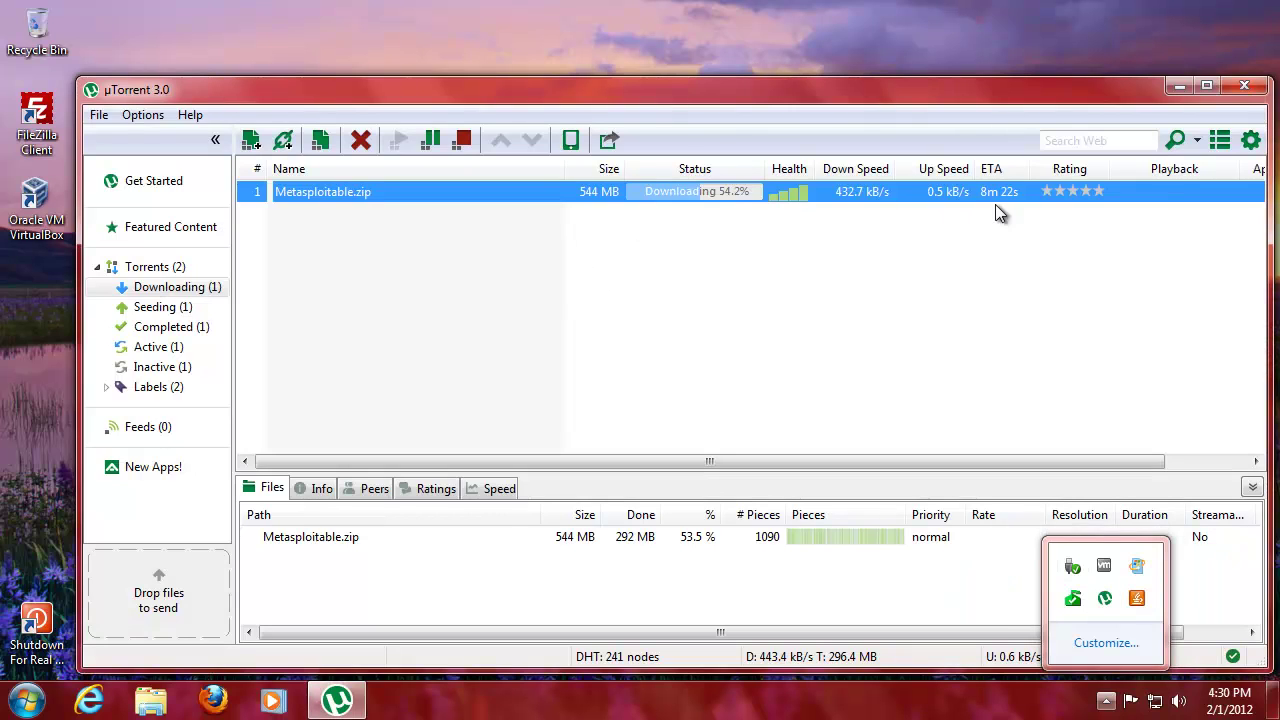
{"action": "left_click", "coordinate": [1244, 86]}
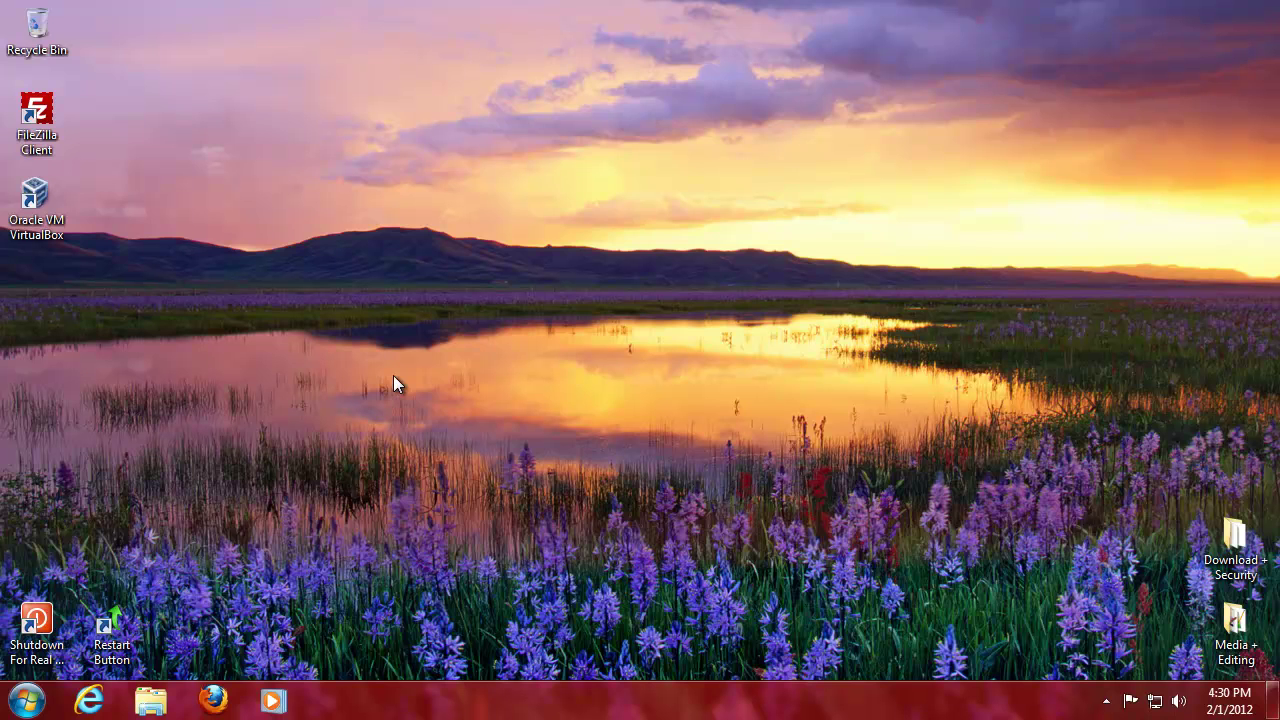
Step: Delete the VirtualBox-4.1.8-75467-Win installer from the Downloads folder to the Recycle Bin
{"action": "left_click", "coordinate": [150, 700]}
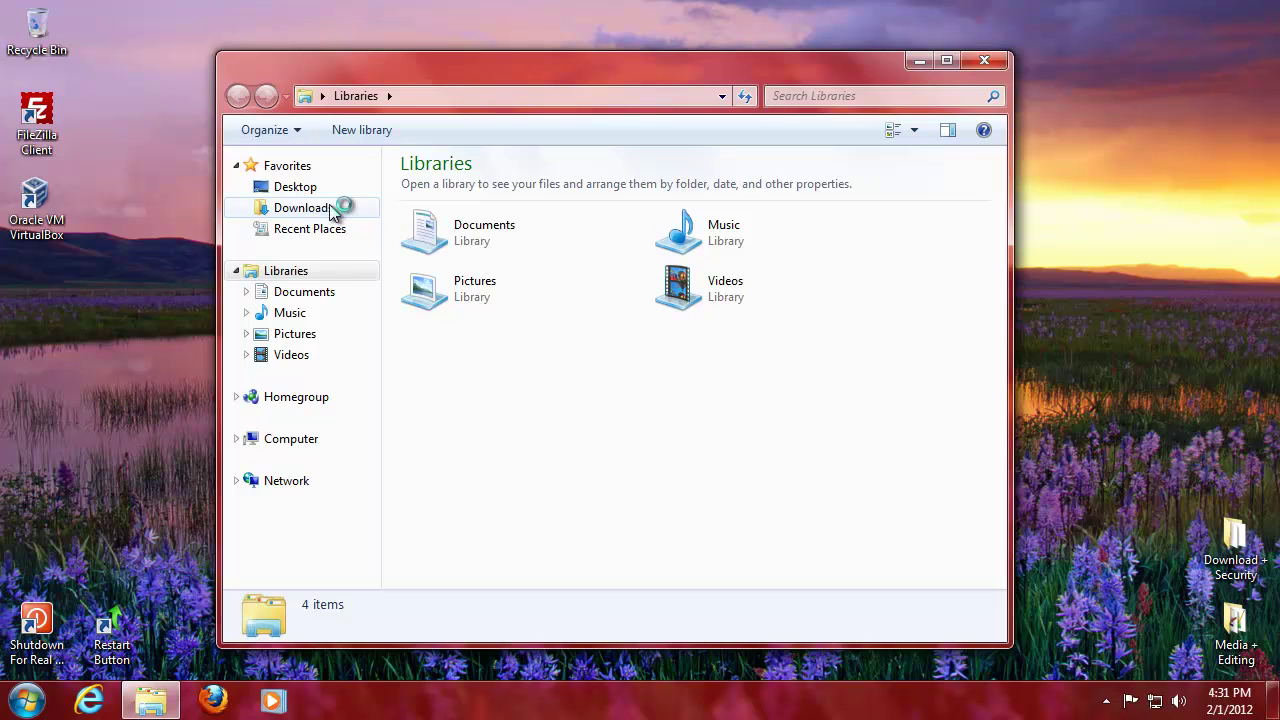
{"action": "left_click", "coordinate": [315, 209]}
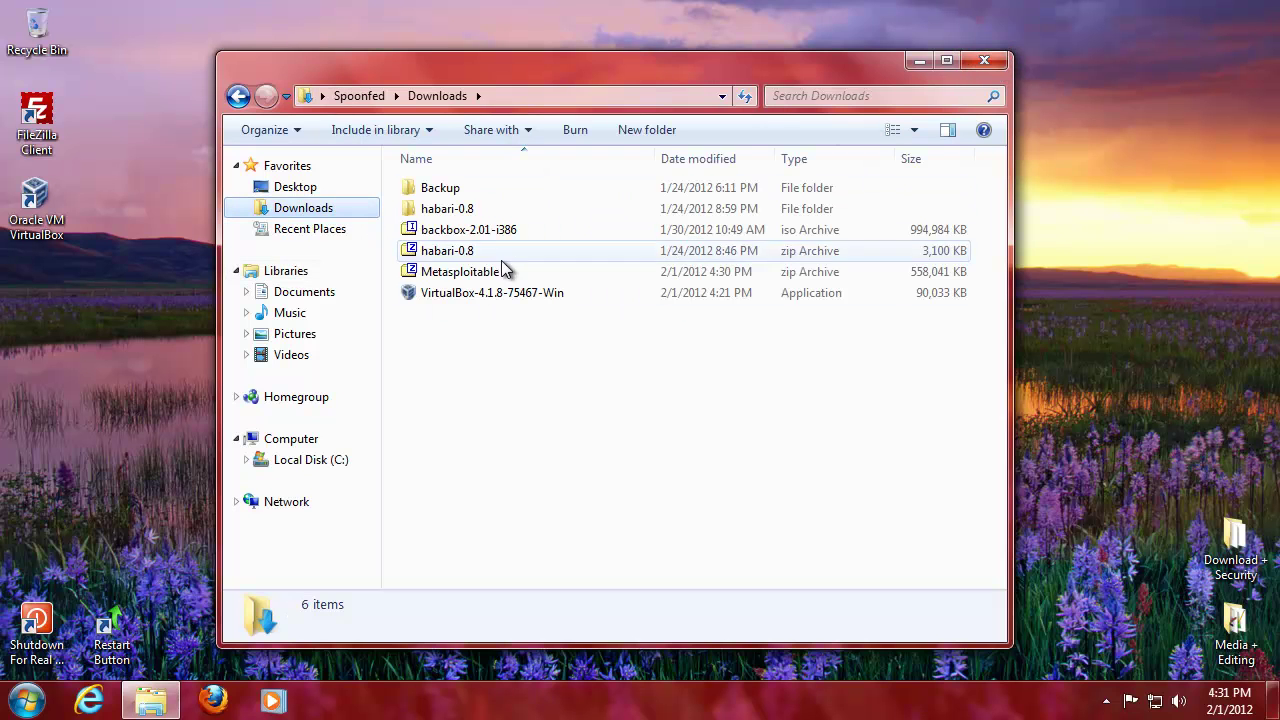
{"action": "left_click", "coordinate": [466, 280]}
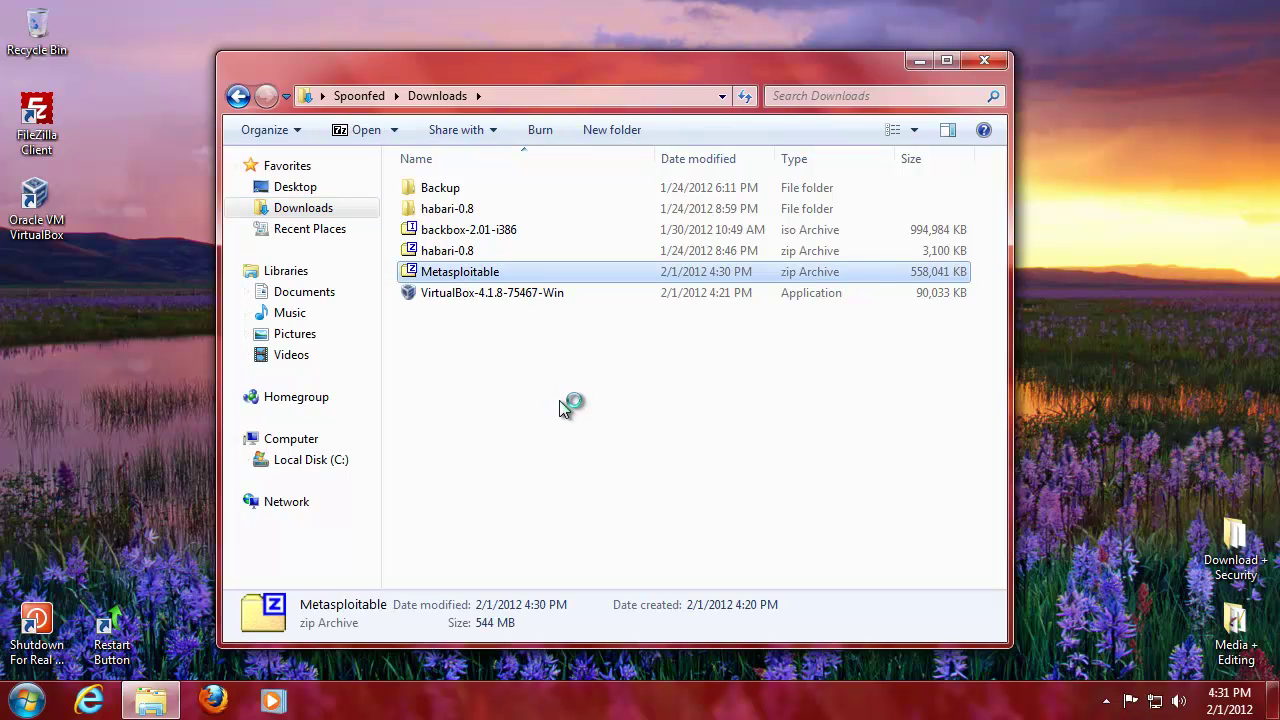
{"action": "left_click", "coordinate": [845, 418]}
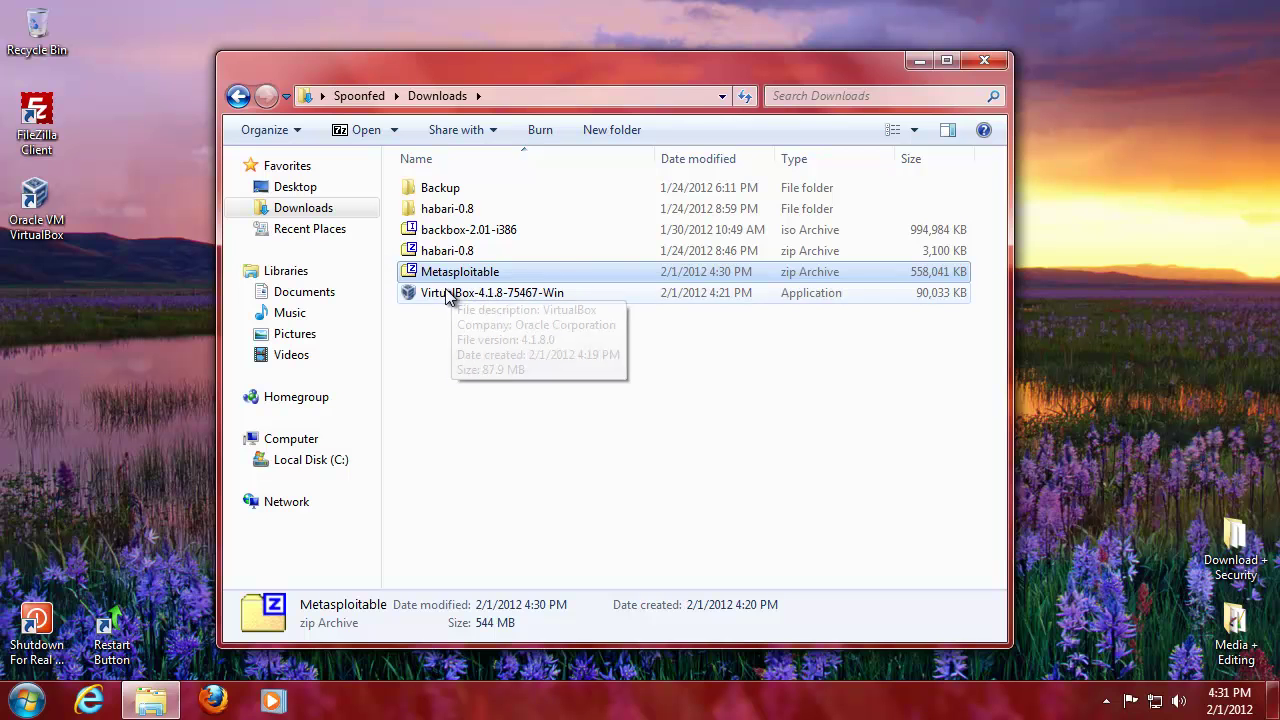
{"action": "double_click", "coordinate": [477, 292]}
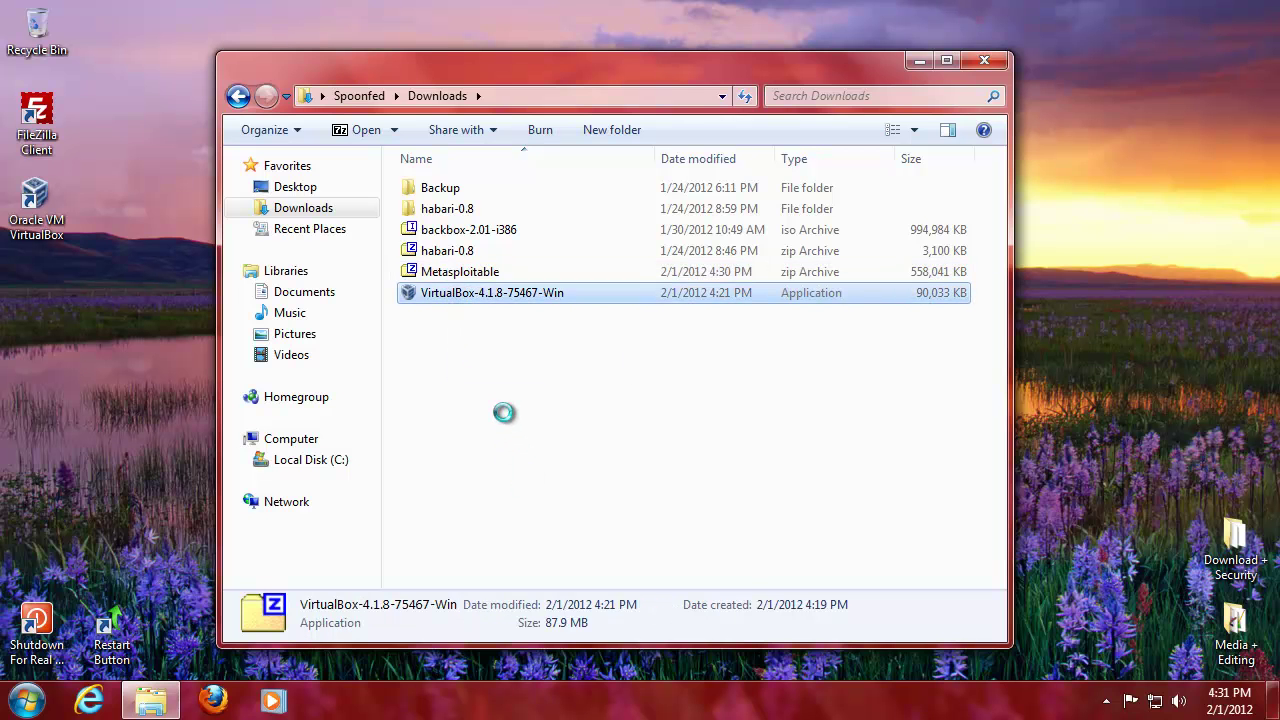
{"action": "key", "text": "Menu"}
{"action": "left_click", "coordinate": [526, 611]}
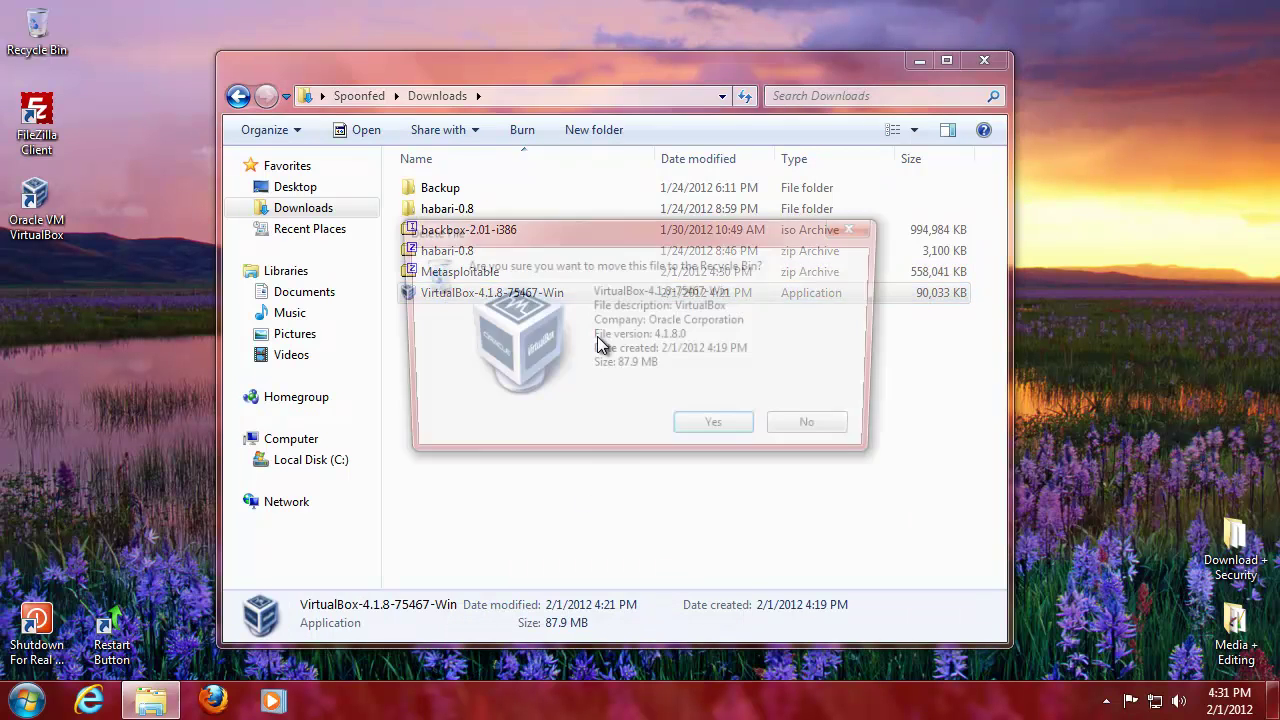
{"action": "left_click", "coordinate": [709, 438]}
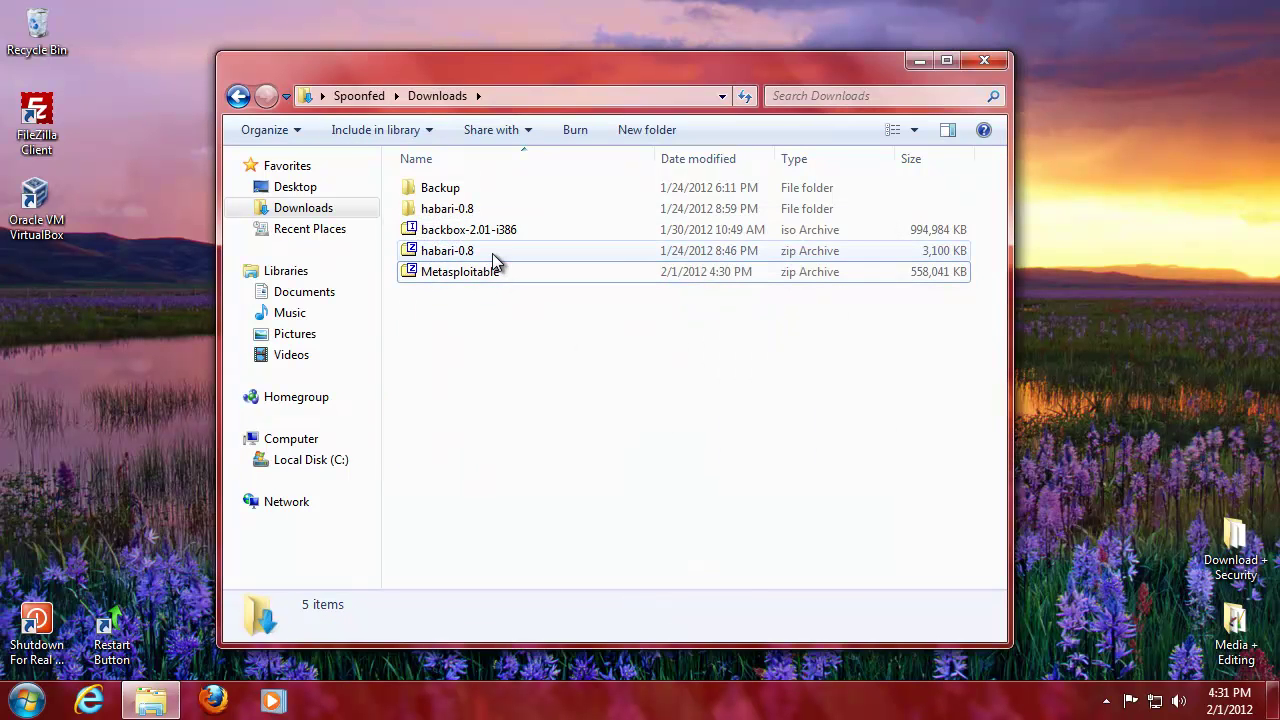
Step: Look over the Backup folder and the habari-0.8 items in Downloads, and close the folder window
{"action": "left_click", "coordinate": [492, 253]}
{"action": "left_click", "coordinate": [505, 310]}
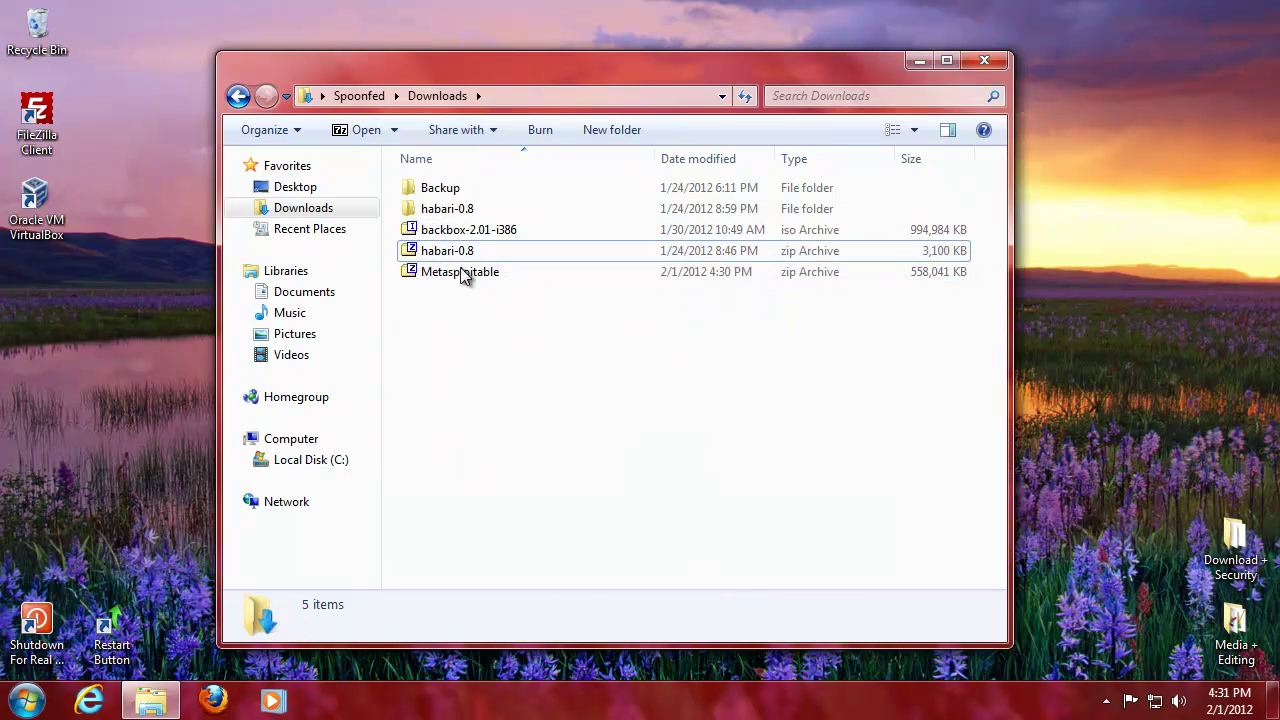
{"action": "left_click", "coordinate": [457, 254]}
{"action": "left_click", "coordinate": [457, 211]}
{"action": "left_click", "coordinate": [457, 252]}
{"action": "double_click", "coordinate": [453, 185]}
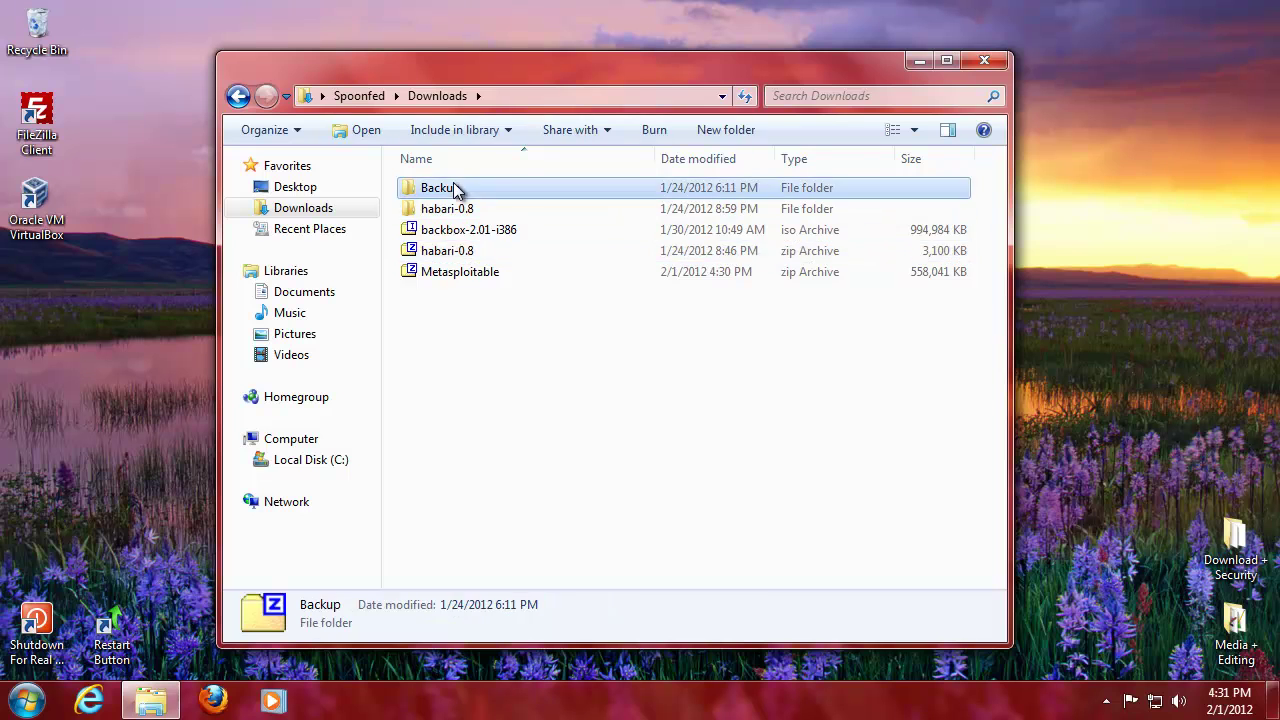
{"action": "left_click", "coordinate": [428, 95]}
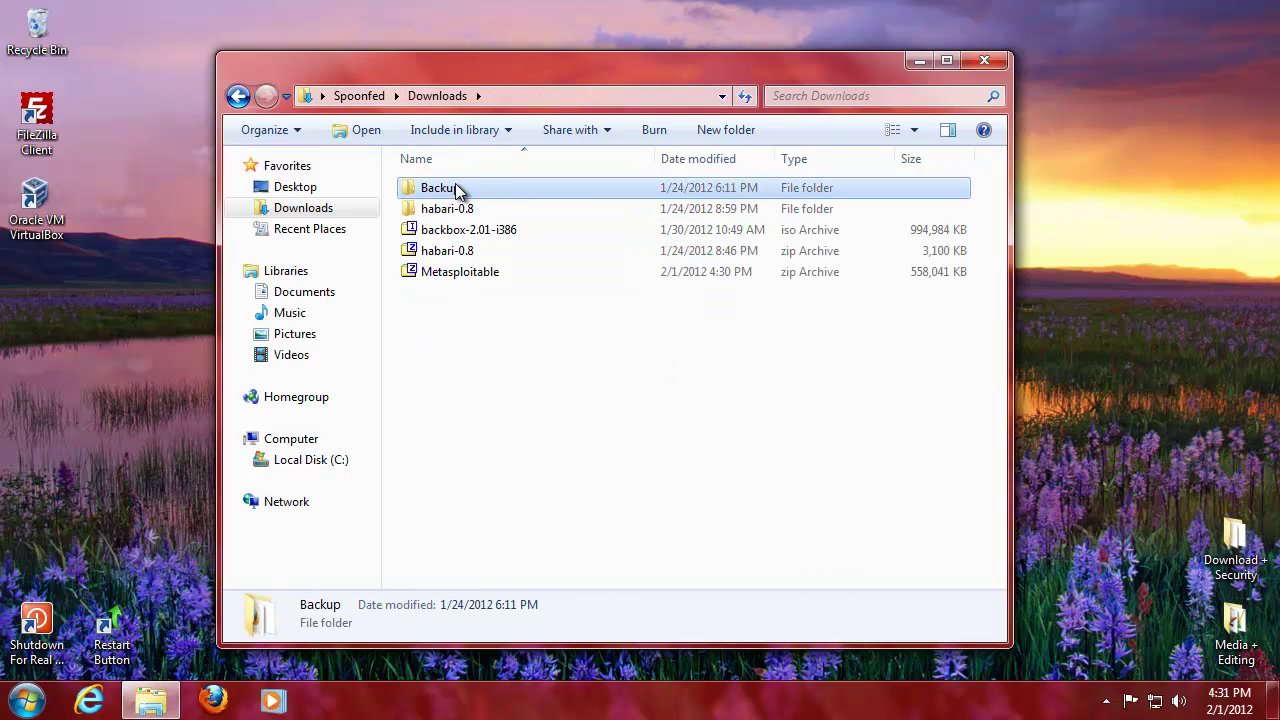
{"action": "left_click", "coordinate": [577, 321]}
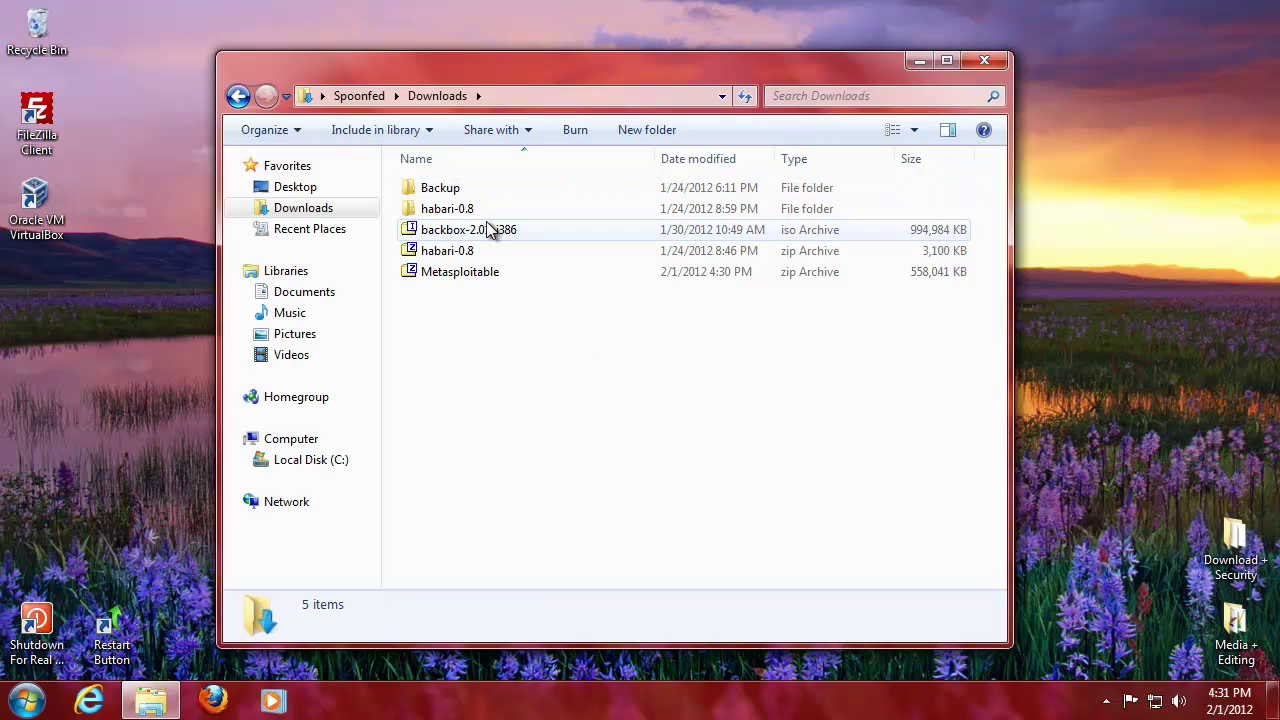
{"action": "left_click", "coordinate": [457, 209]}
{"action": "left_click", "coordinate": [452, 254]}
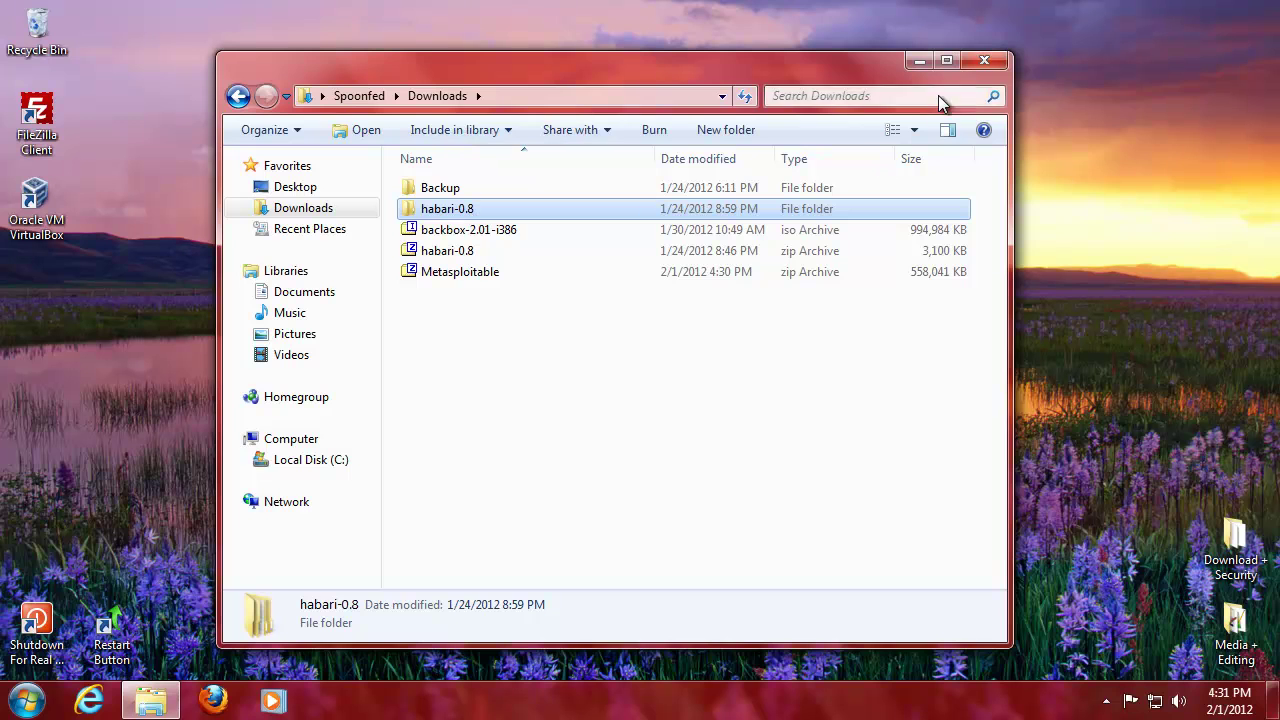
{"action": "left_click", "coordinate": [600, 186]}
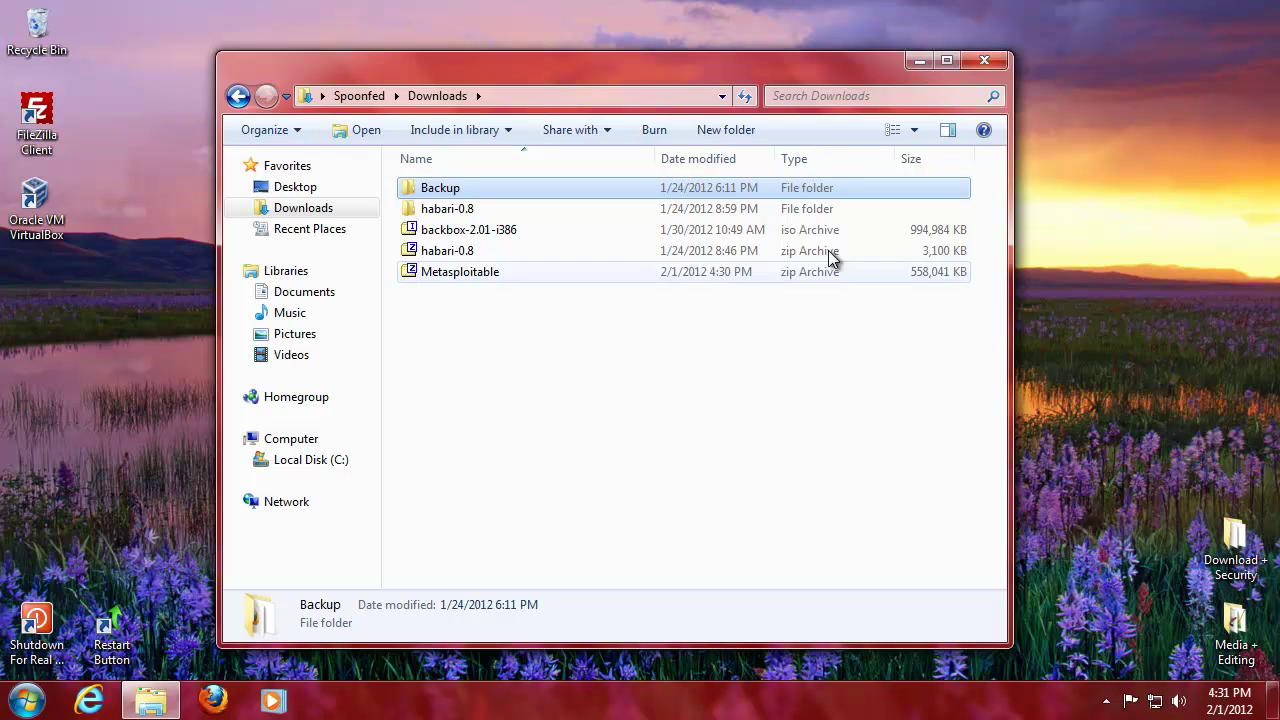
{"action": "left_click", "coordinate": [990, 58]}
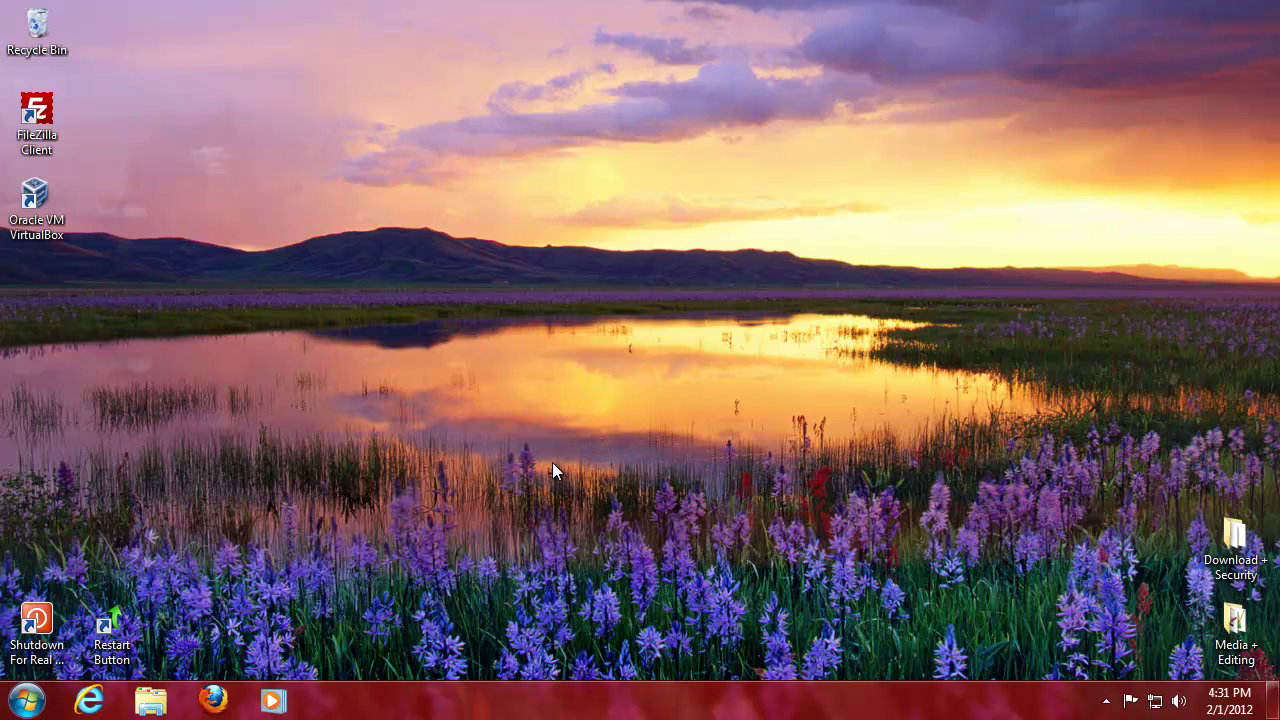
Step: Switch to Firefox and open hackthissite.org
{"action": "left_click", "coordinate": [213, 700]}
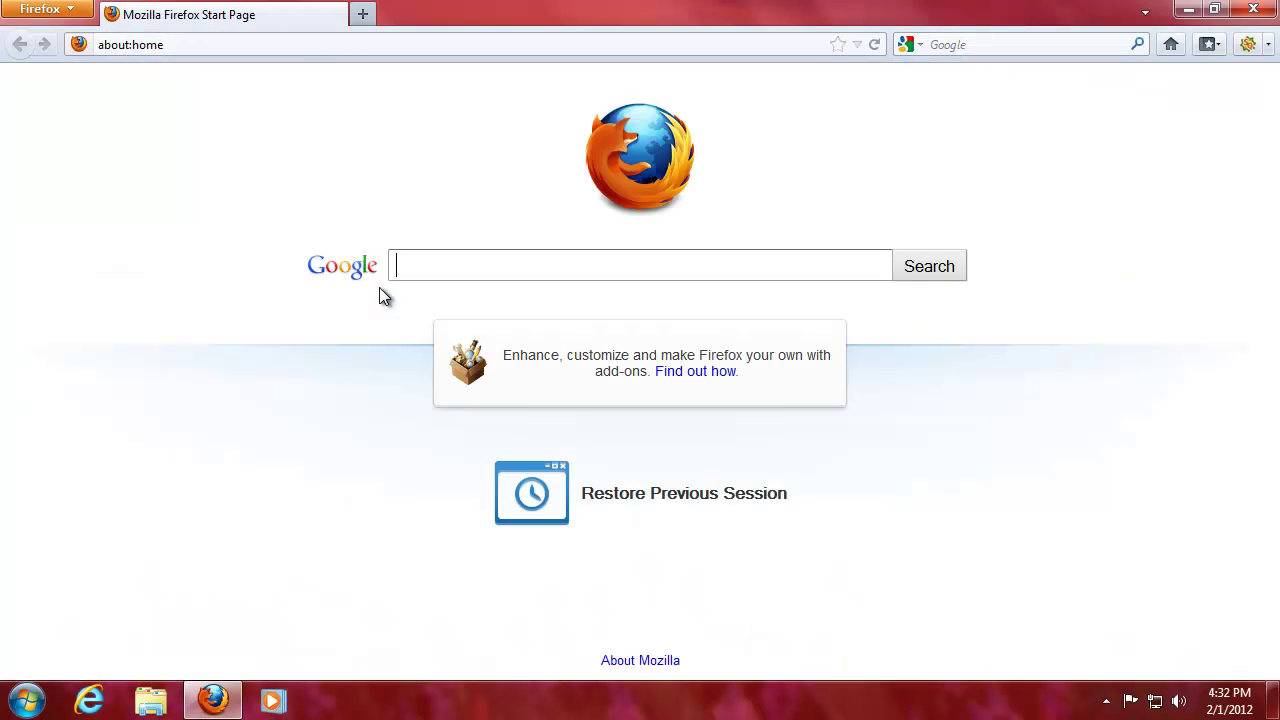
{"action": "left_click", "coordinate": [194, 49]}
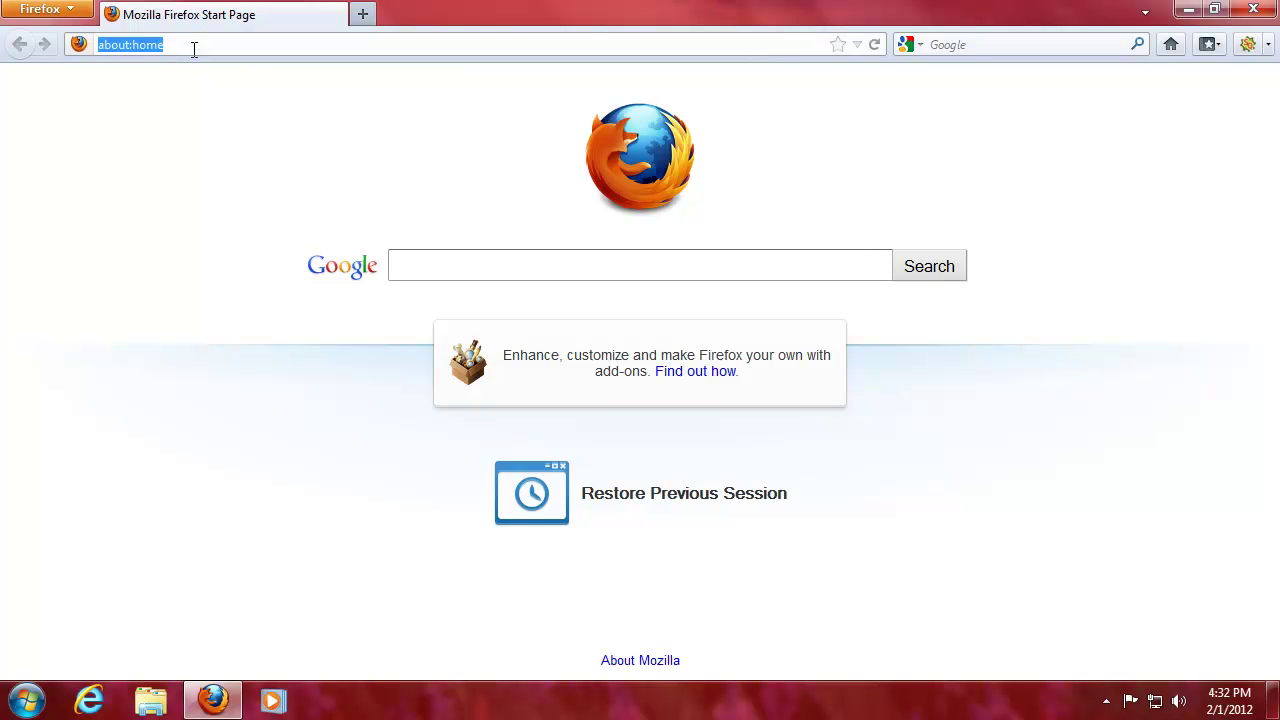
{"action": "type", "text": "hackthissite.org"}
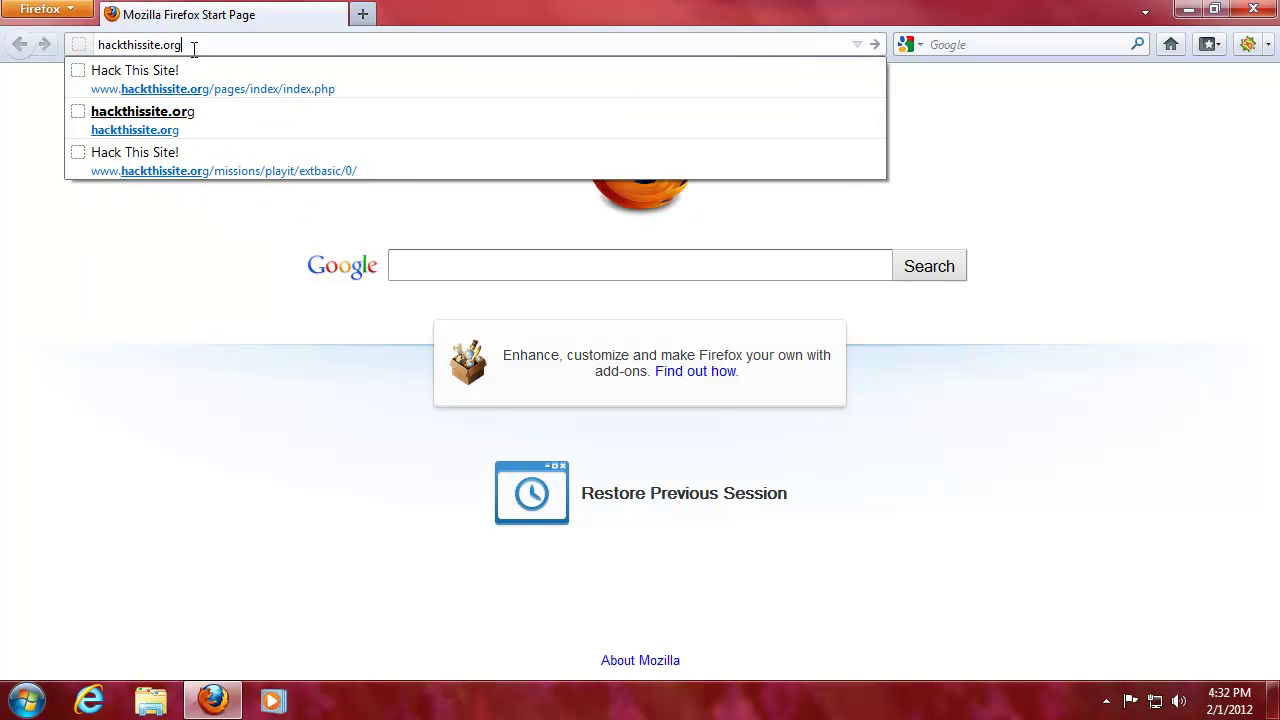
{"action": "key", "text": "Return"}
{"action": "left_click", "coordinate": [361, 16]}
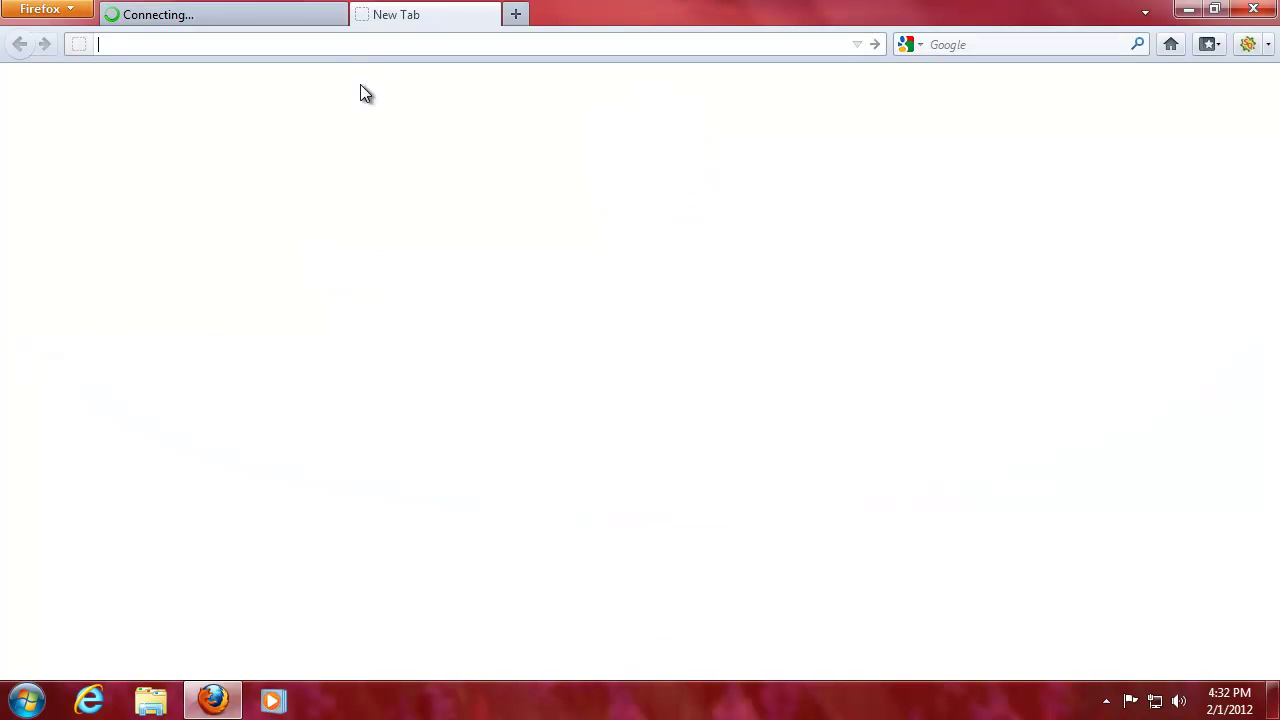
{"action": "type", "text": "hellbo"}
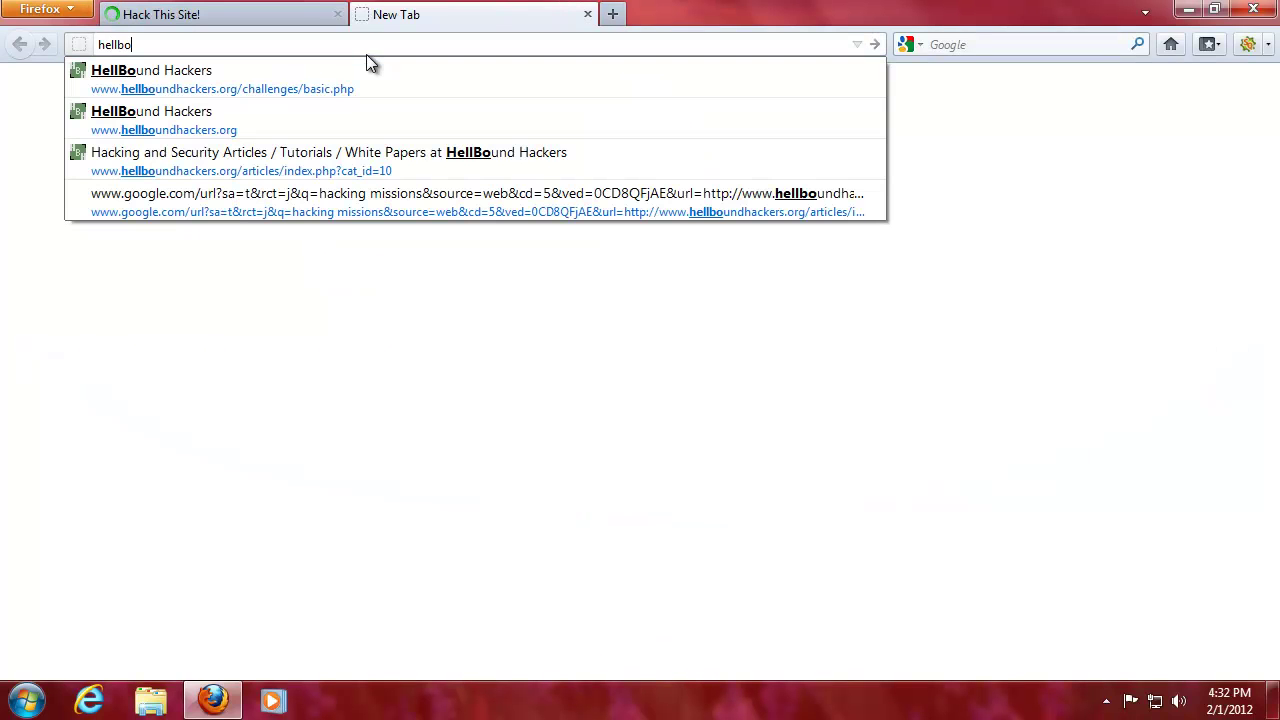
{"action": "type", "text": "un"}
{"action": "key", "text": "Down"}
{"action": "key", "text": "Down"}
{"action": "key", "text": "Return"}
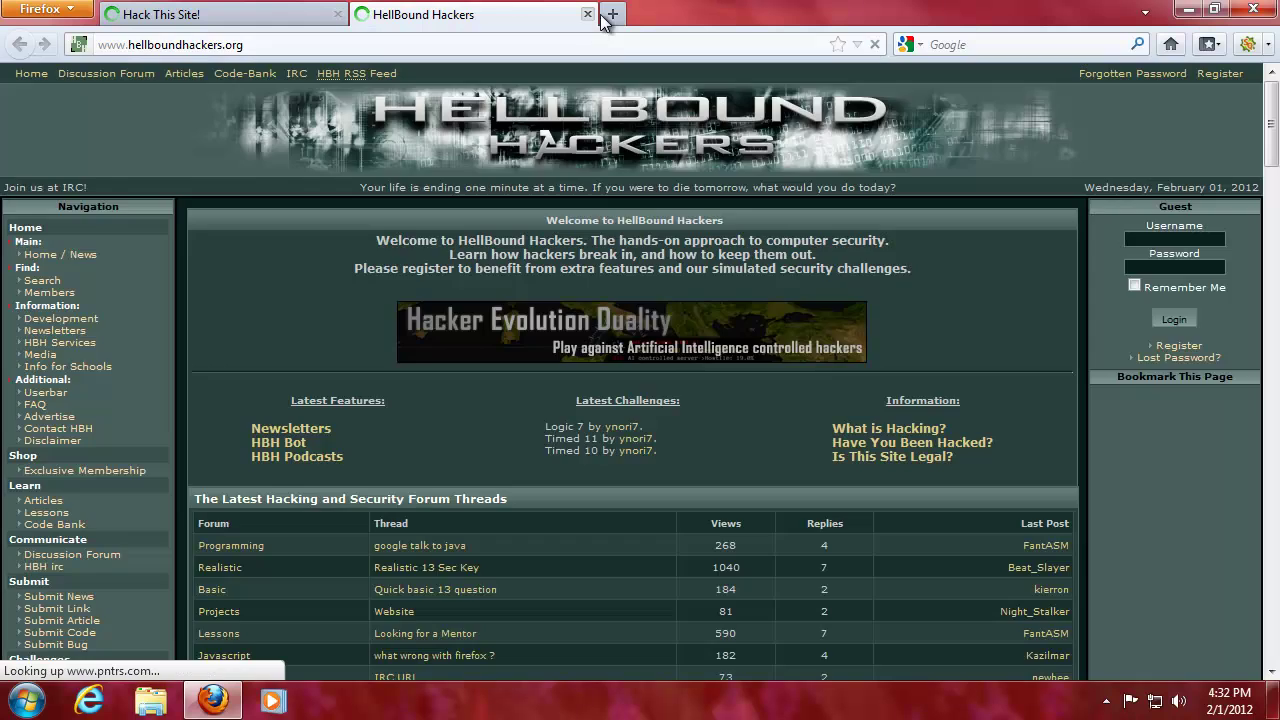
Step: Open the HaxMe site, haxme.org, in another new tab
{"action": "left_click", "coordinate": [610, 14]}
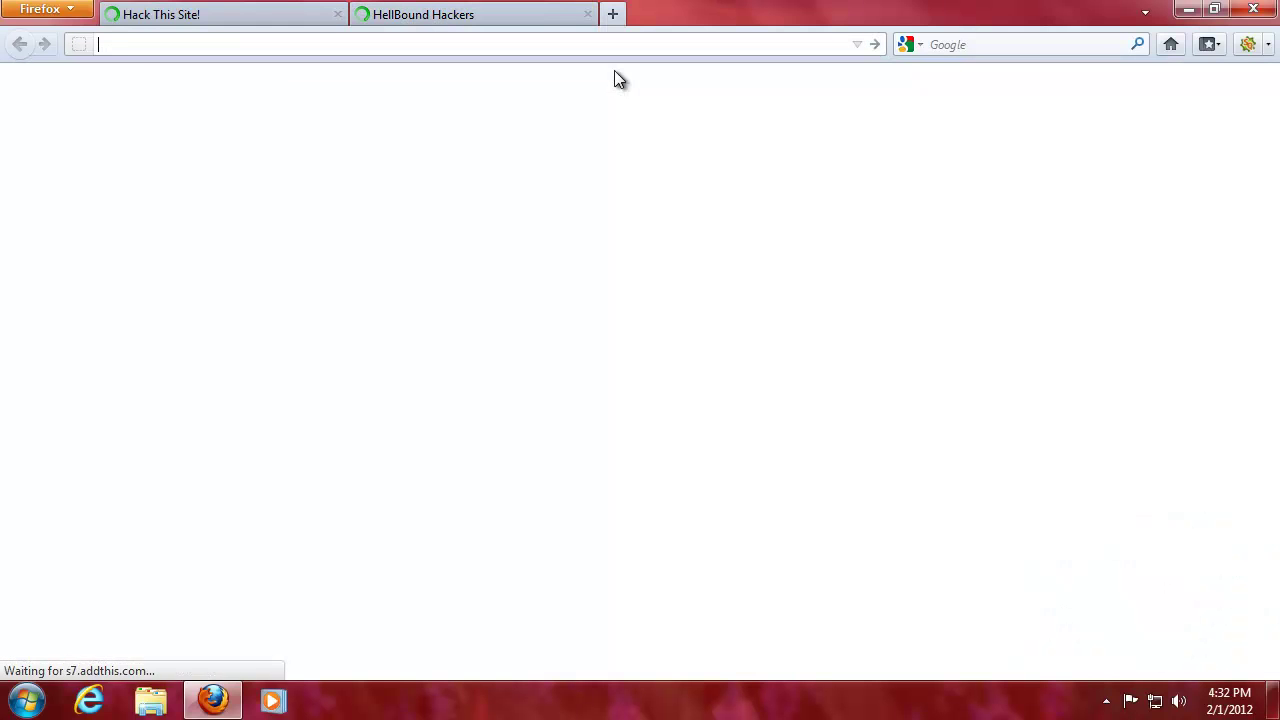
{"action": "type", "text": "haxme"}
{"action": "key", "text": "Return"}
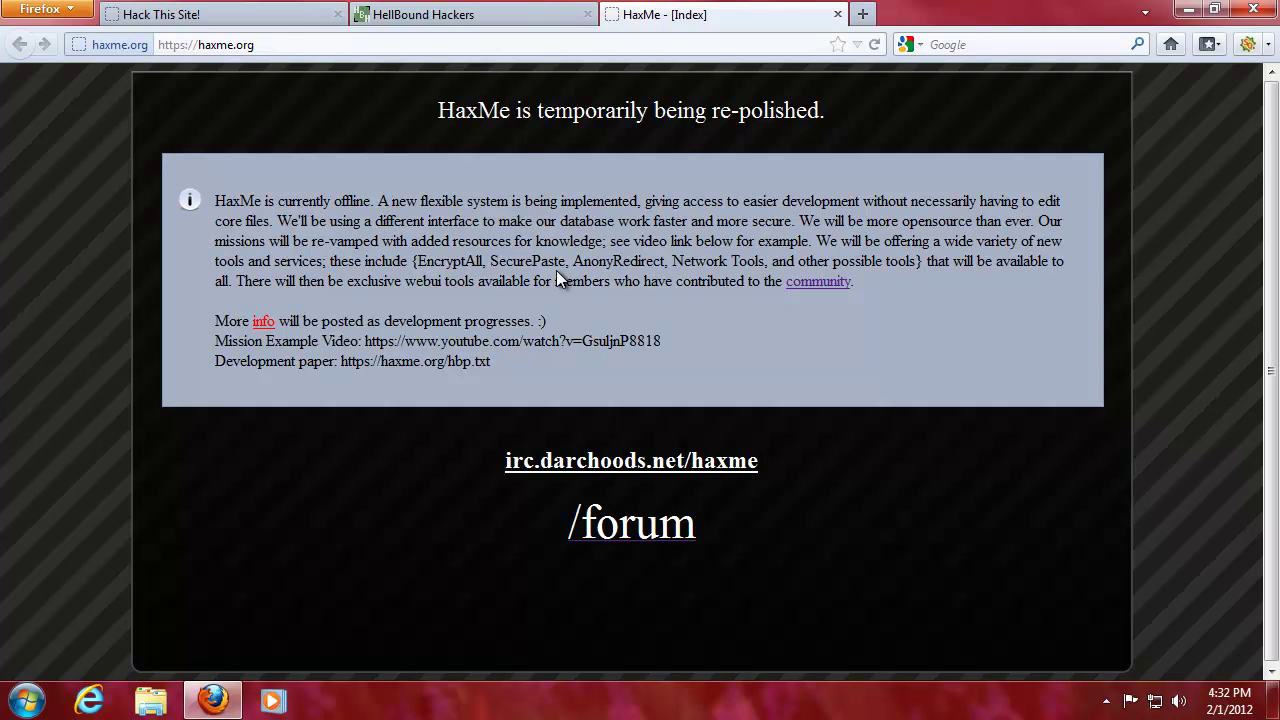
Step: Return to the HellBound Hackers site and open its Basic Web Hacking challenges
{"action": "left_click", "coordinate": [468, 16]}
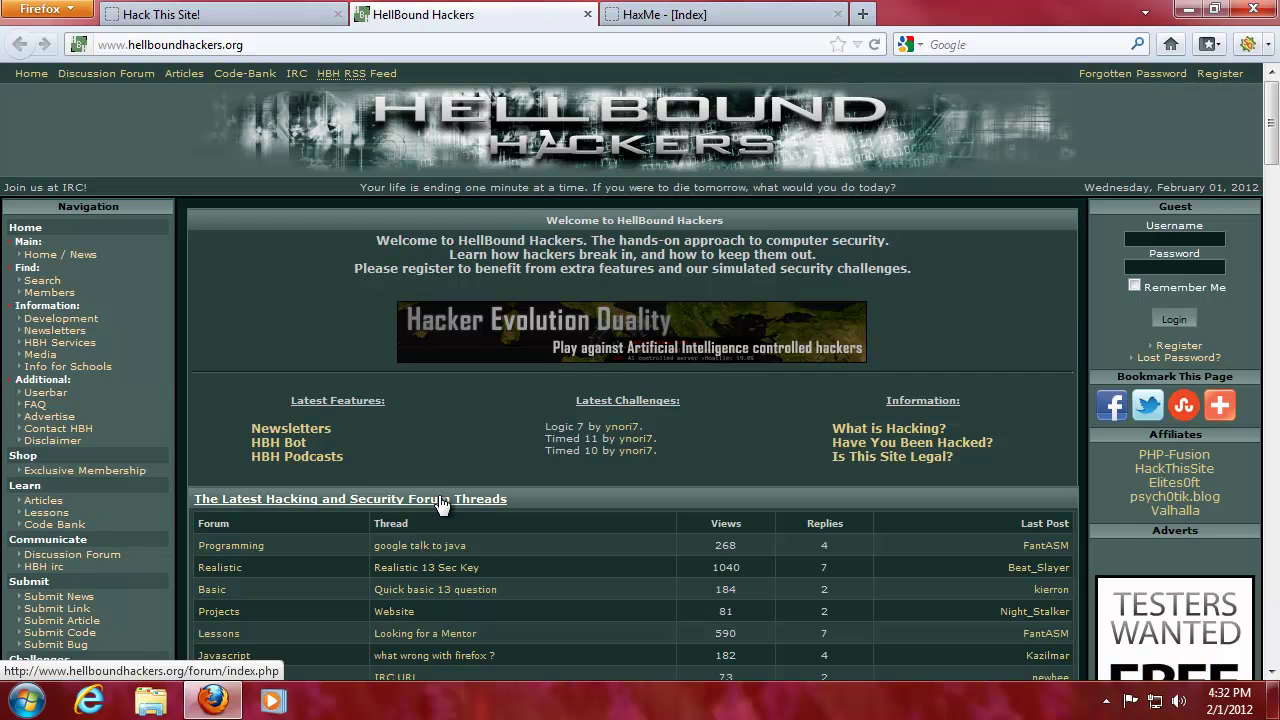
{"action": "scroll", "coordinate": [591, 446], "scroll_direction": "down", "scroll_amount": 3}
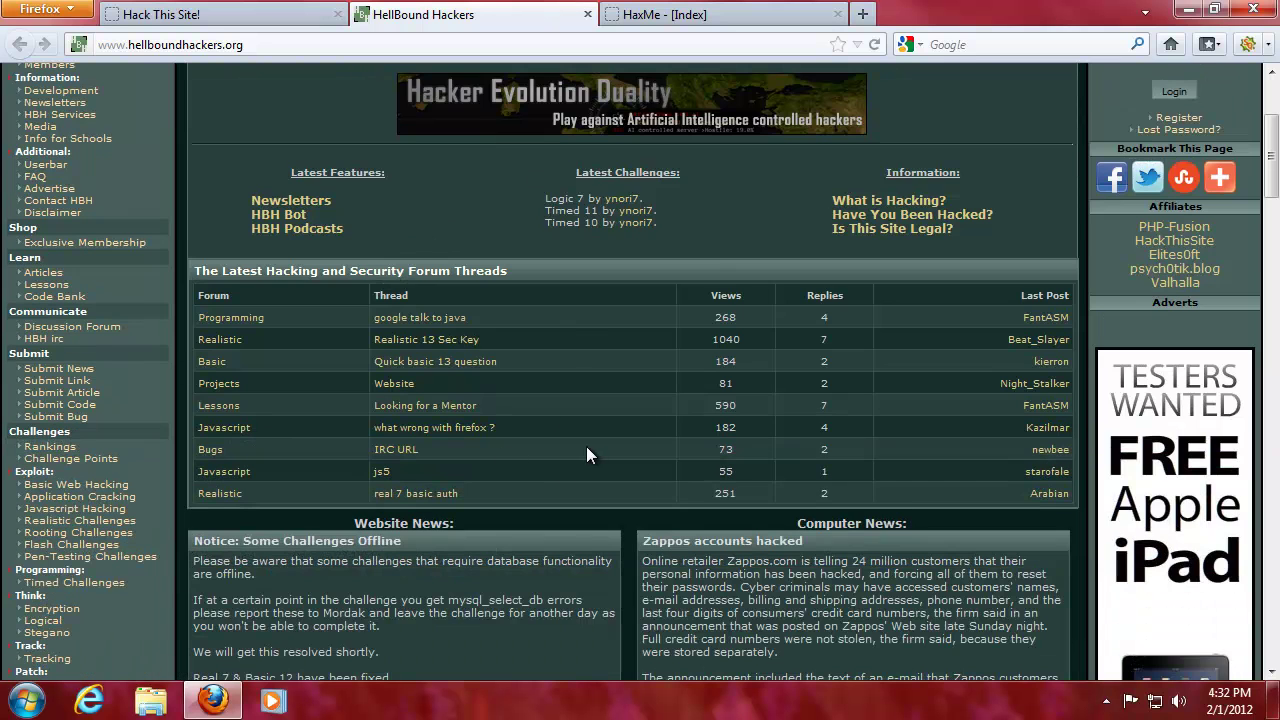
{"action": "left_click", "coordinate": [86, 488]}
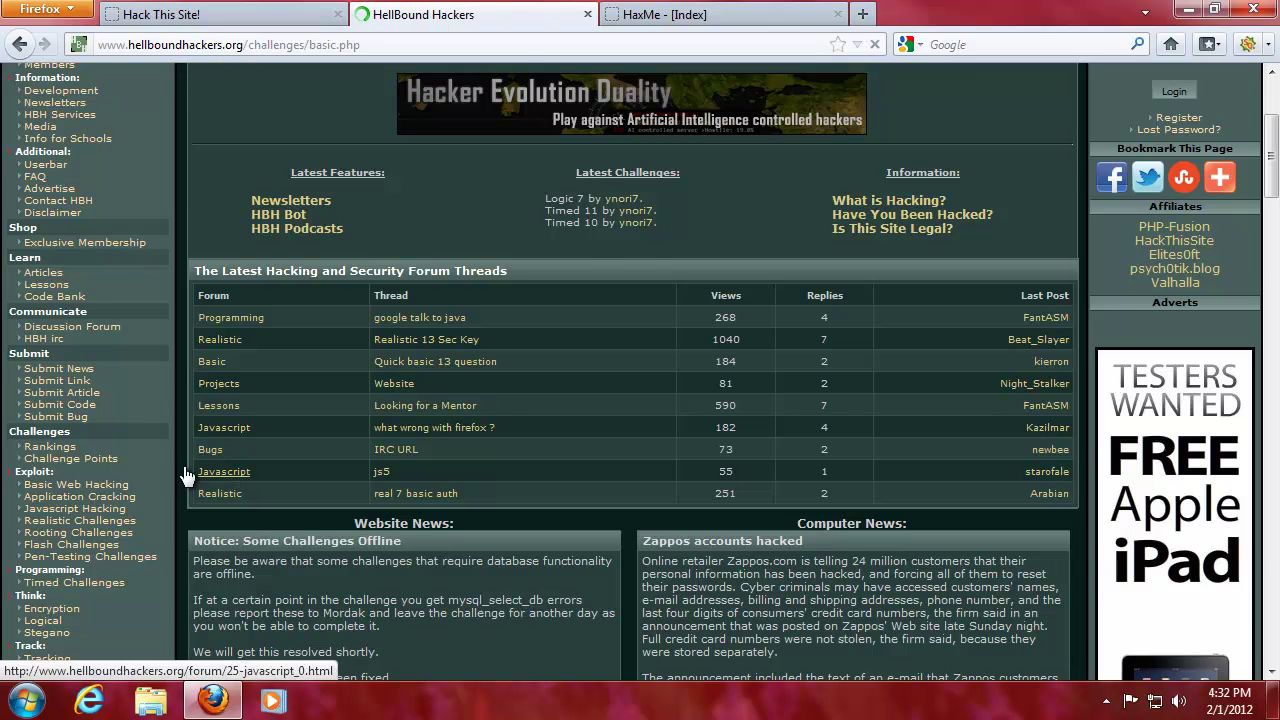
Step: Open the Challenge Points page on HellBound Hackers and look through the points awarded for every challenge category
{"action": "scroll", "coordinate": [300, 395], "scroll_direction": "down", "scroll_amount": 6}
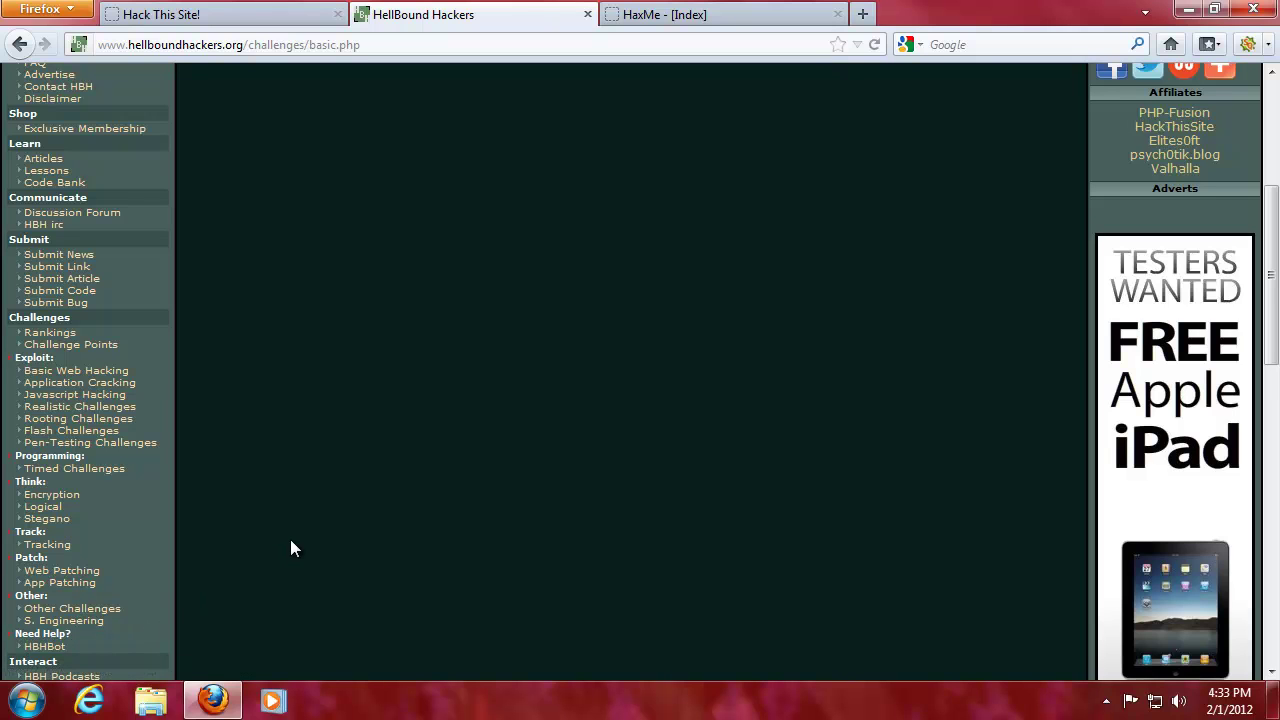
{"action": "left_click", "coordinate": [105, 346]}
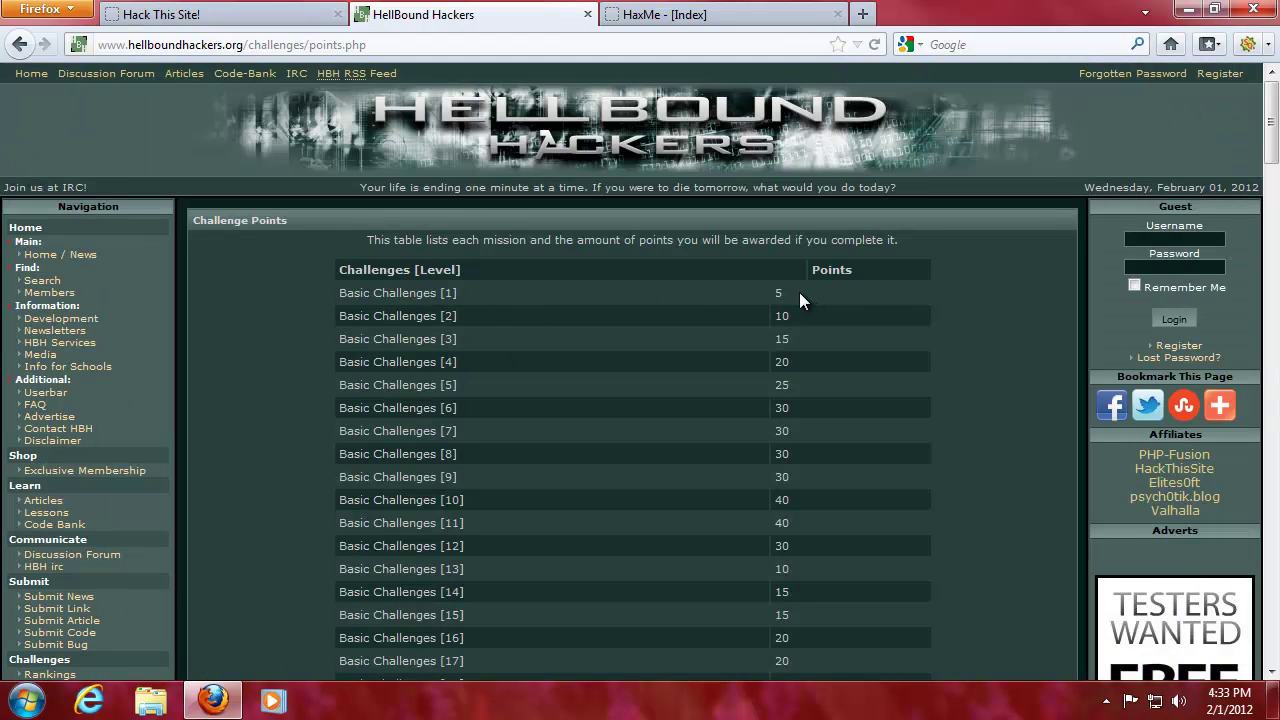
{"action": "scroll", "coordinate": [848, 329], "scroll_direction": "down", "scroll_amount": 8}
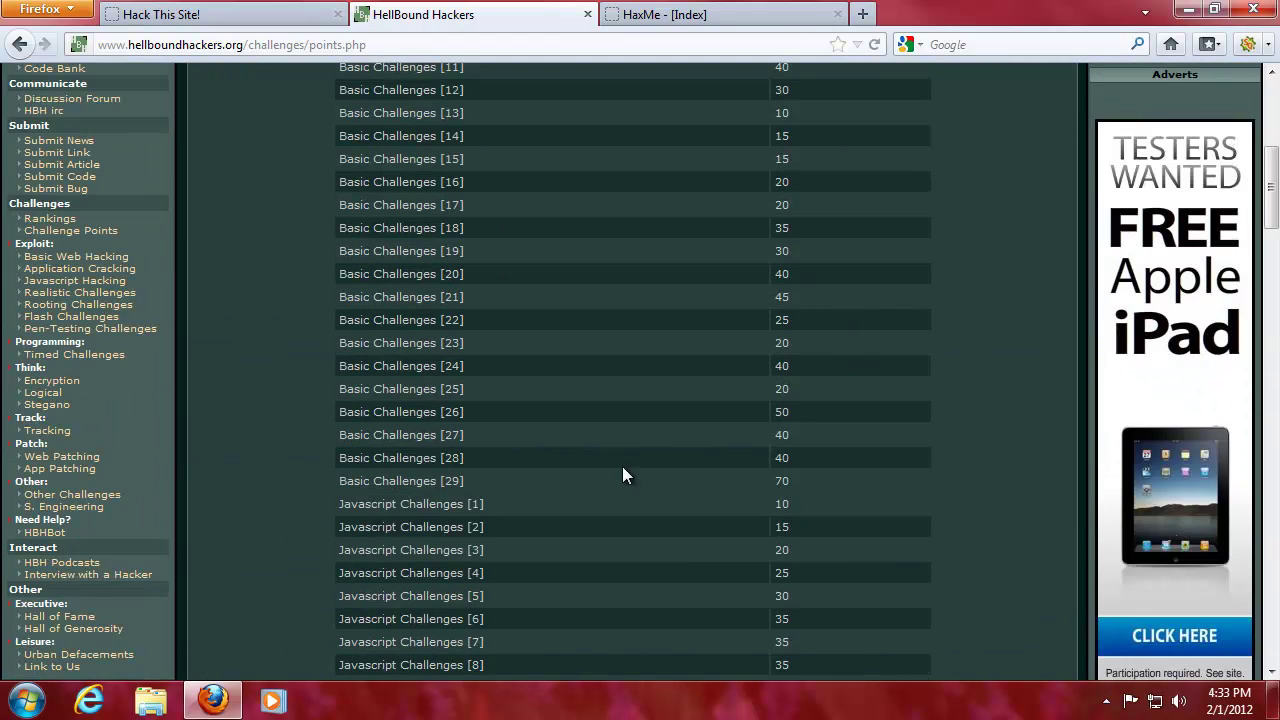
{"action": "scroll", "coordinate": [757, 340], "scroll_direction": "down", "scroll_amount": 8}
{"action": "scroll", "coordinate": [564, 318], "scroll_direction": "down", "scroll_amount": 20}
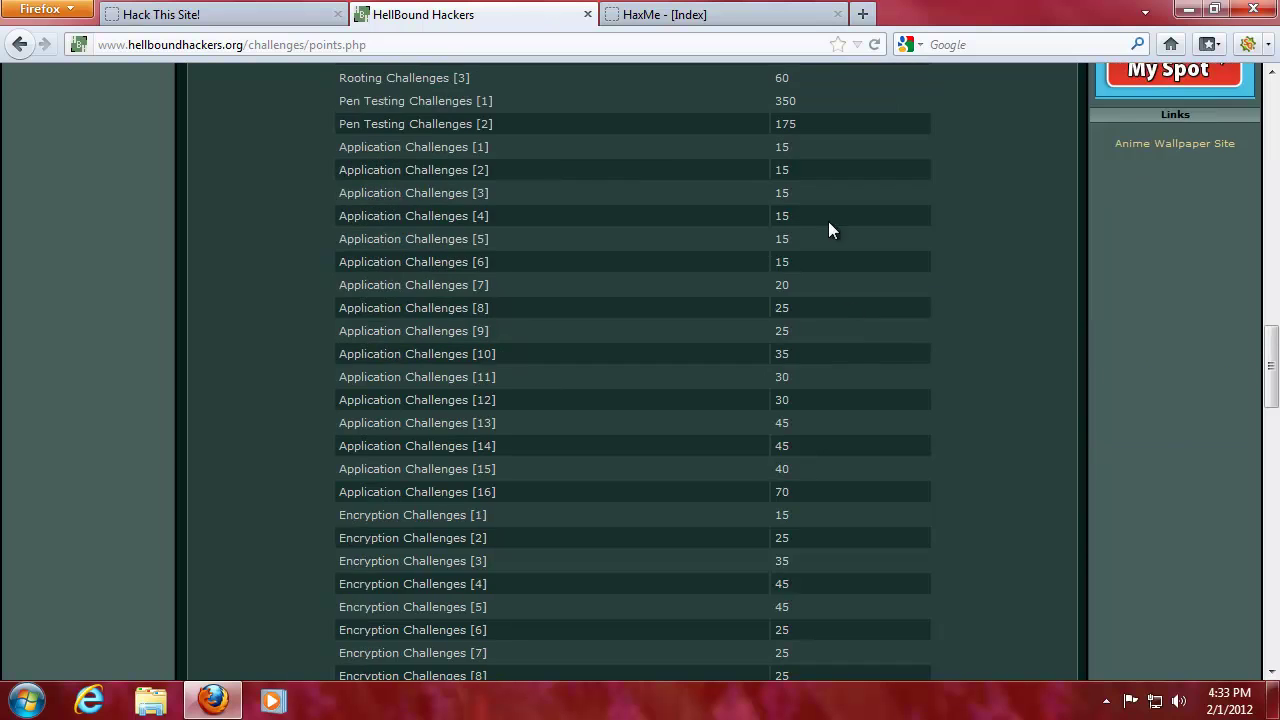
{"action": "scroll", "coordinate": [754, 352], "scroll_direction": "down", "scroll_amount": 19}
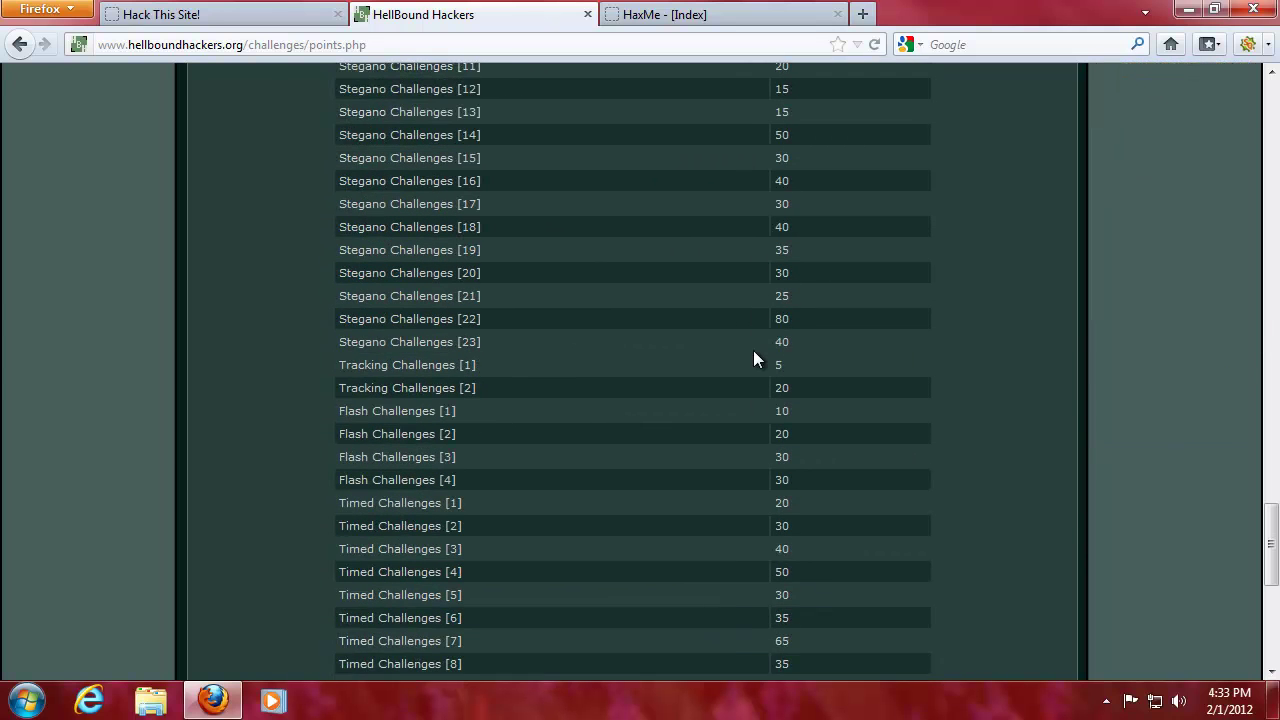
{"action": "scroll", "coordinate": [277, 471], "scroll_direction": "up", "scroll_amount": 20}
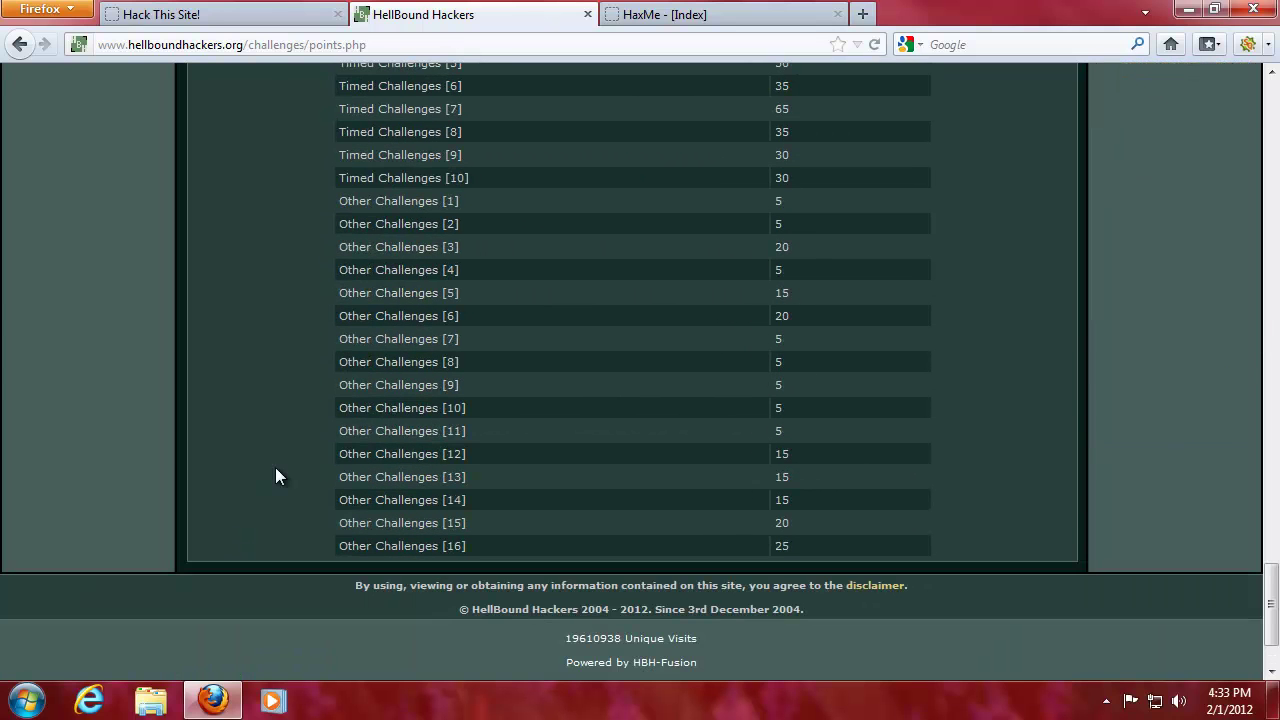
{"action": "scroll", "coordinate": [275, 467], "scroll_direction": "up", "scroll_amount": 12}
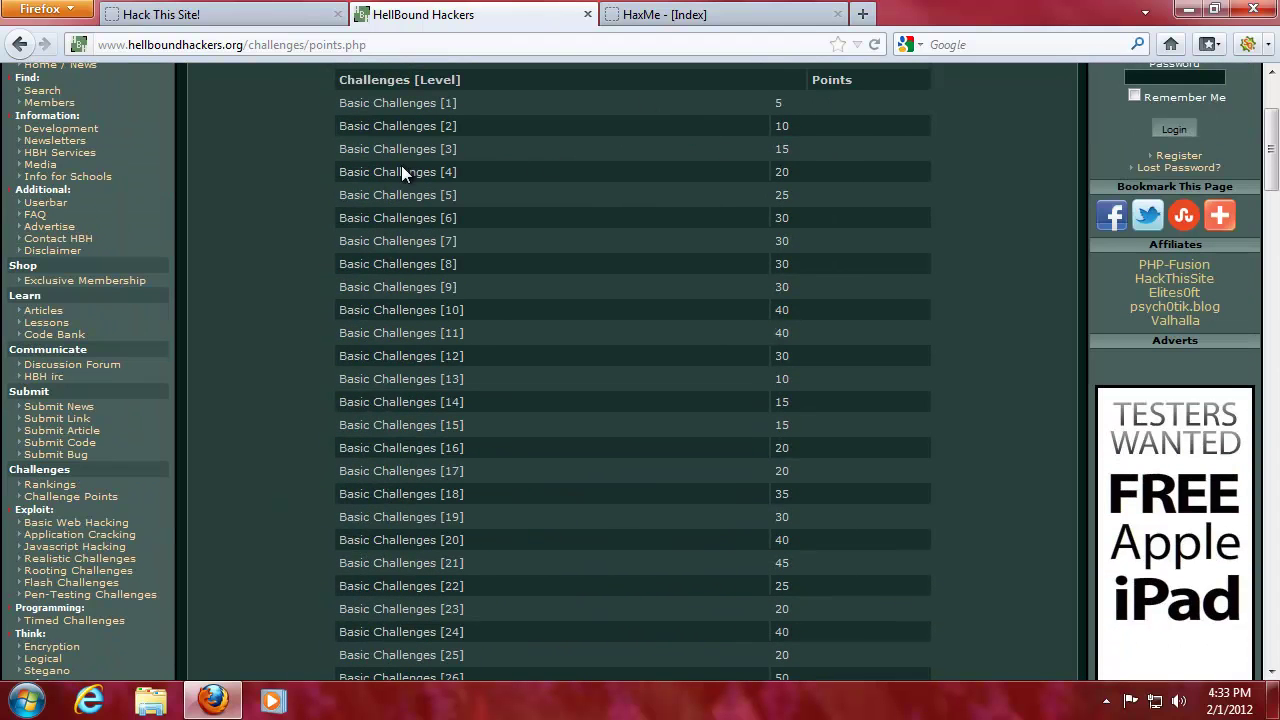
Step: Compare the points of individual Basic Challenges by highlighting their entries in the points table
{"action": "left_click_drag", "start_coordinate": [574, 148], "coordinate": [777, 131]}
{"action": "left_click", "coordinate": [785, 160]}
{"action": "triple_click", "coordinate": [480, 386]}
{"action": "double_click", "coordinate": [781, 379]}
{"action": "triple_click", "coordinate": [485, 362]}
{"action": "left_click", "coordinate": [337, 416]}
Step: Open the HellBound Hackers Rankings and examine the members' point totals from first place down to place 50
{"action": "left_click", "coordinate": [50, 486]}
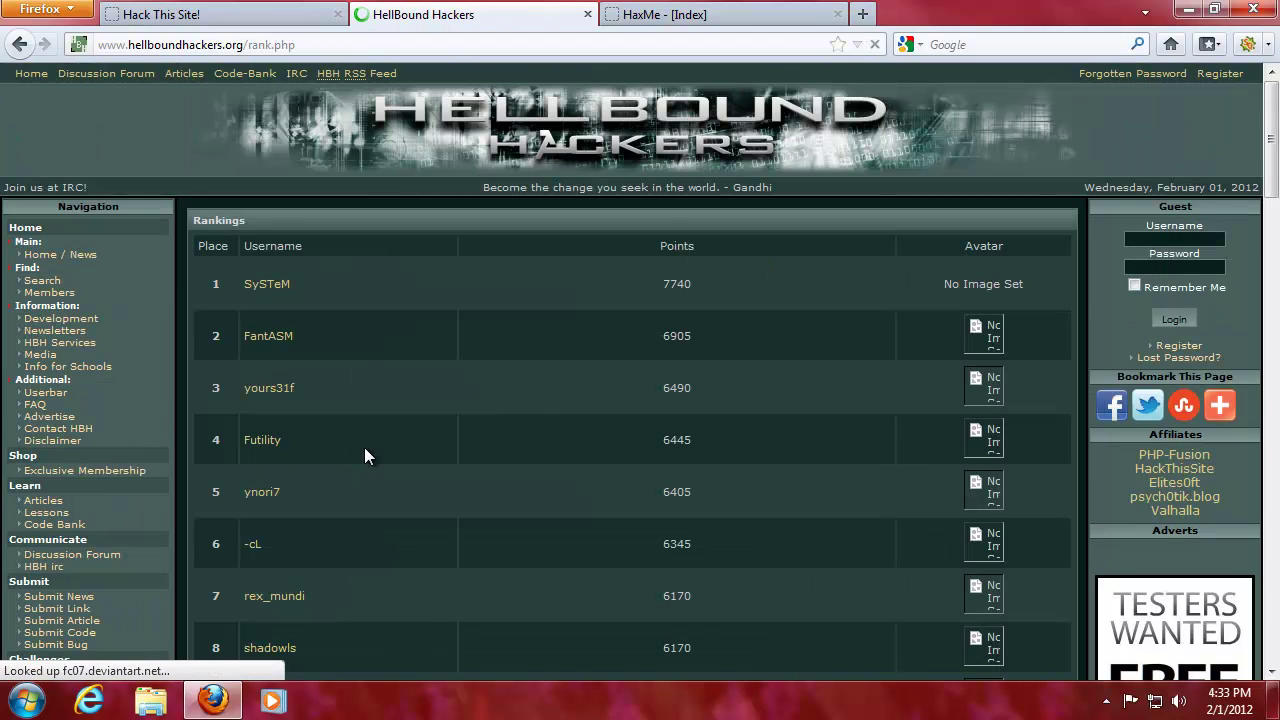
{"action": "double_click", "coordinate": [677, 284]}
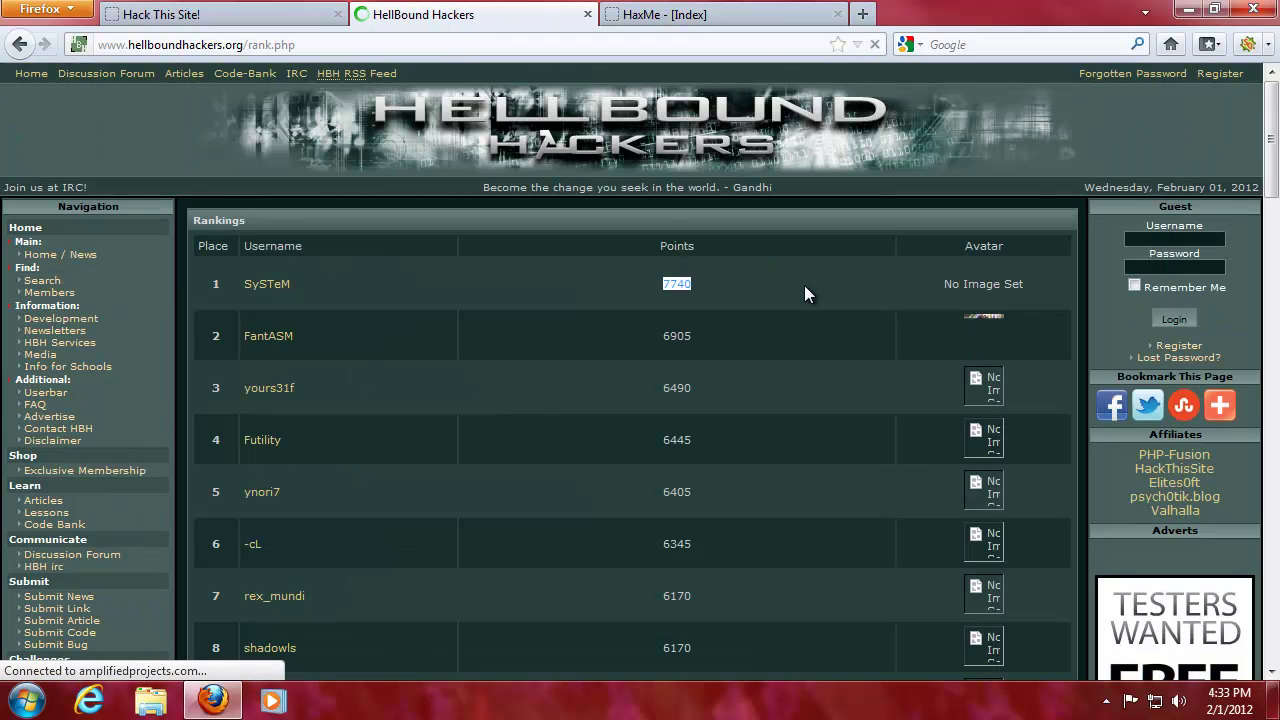
{"action": "left_click", "coordinate": [777, 309]}
{"action": "scroll", "coordinate": [644, 378], "scroll_direction": "down", "scroll_amount": 15}
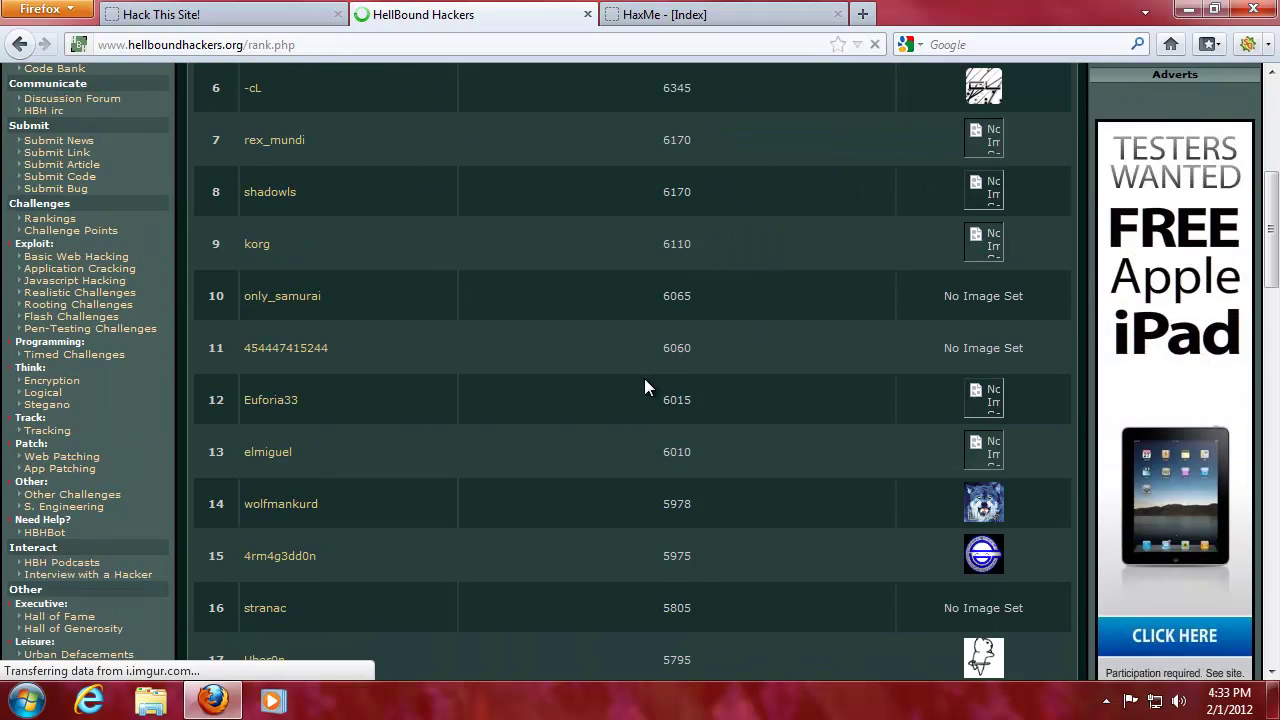
{"action": "scroll", "coordinate": [699, 375], "scroll_direction": "down", "scroll_amount": 20}
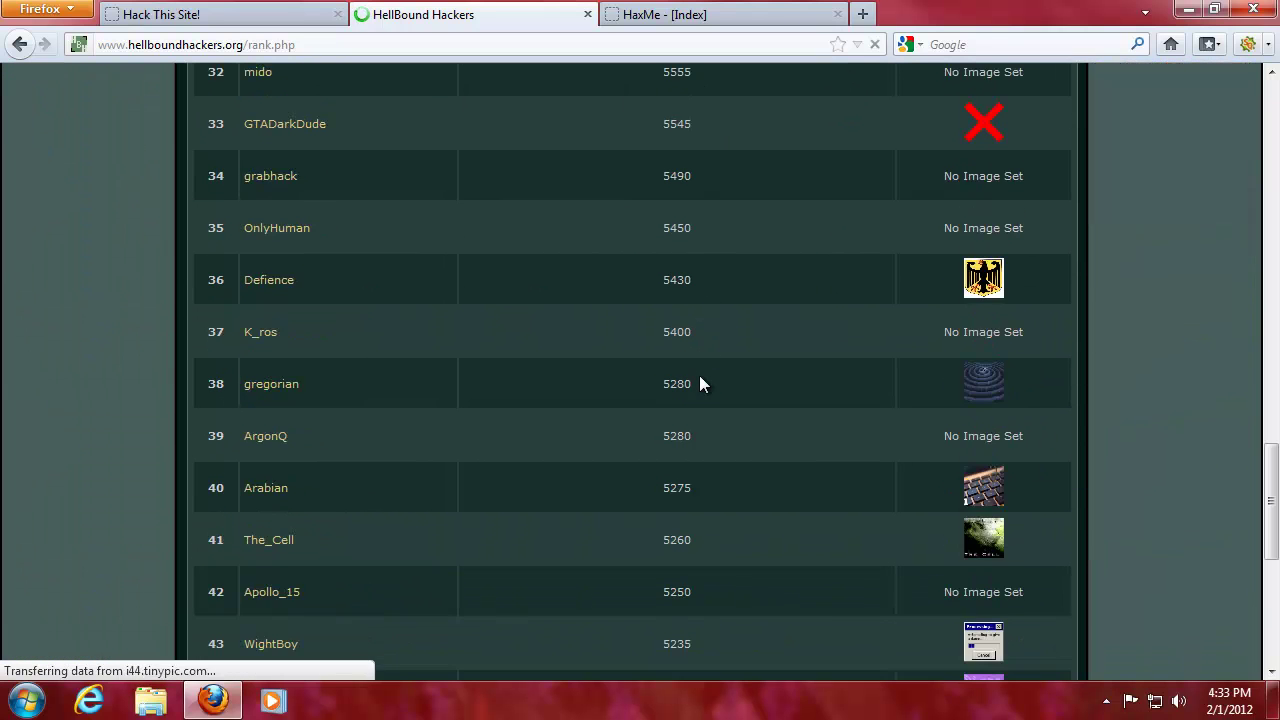
{"action": "left_click_drag", "start_coordinate": [685, 498], "coordinate": [551, 477]}
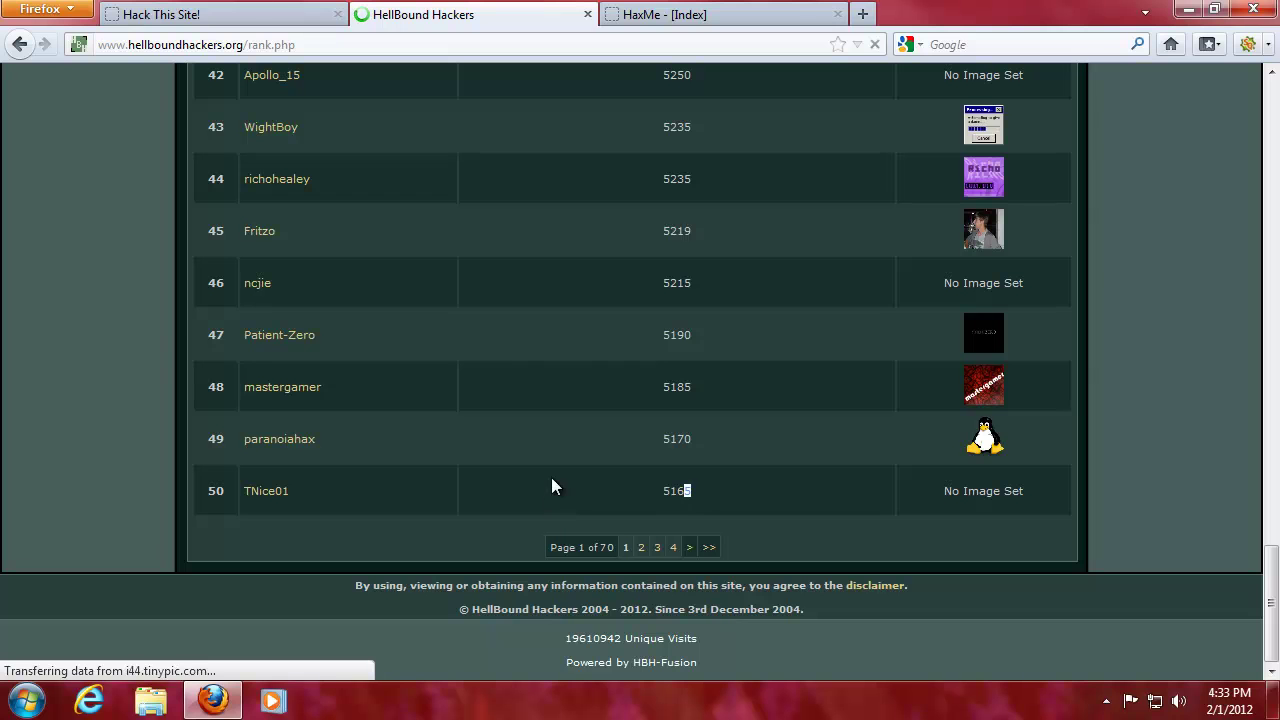
{"action": "left_click", "coordinate": [565, 470]}
{"action": "scroll", "coordinate": [551, 494], "scroll_direction": "up", "scroll_amount": 15}
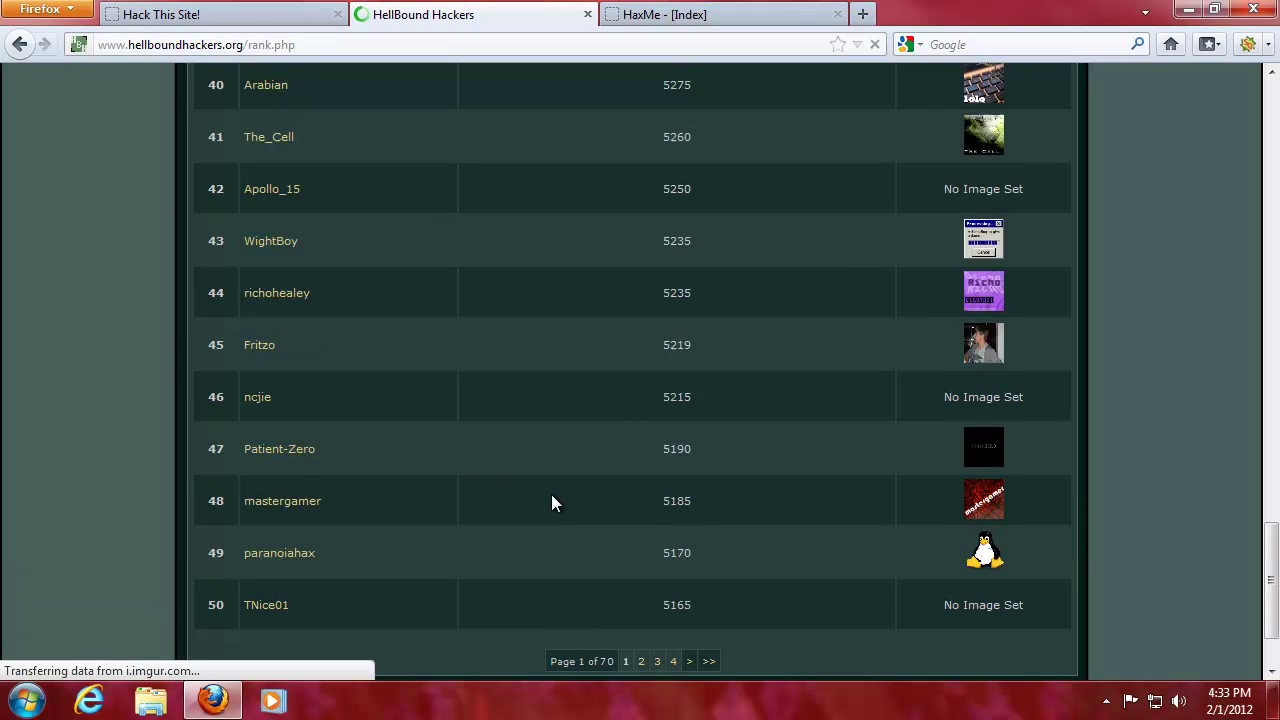
{"action": "scroll", "coordinate": [551, 494], "scroll_direction": "up", "scroll_amount": 18}
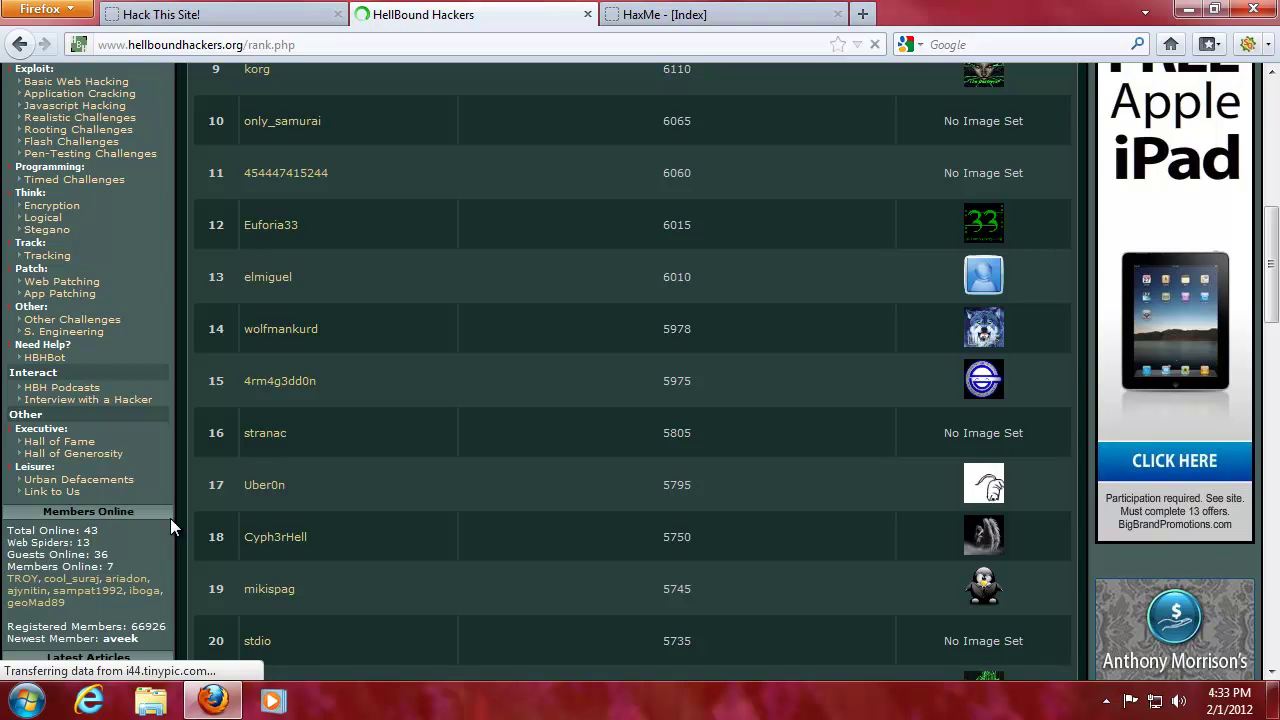
{"action": "scroll", "coordinate": [170, 518], "scroll_direction": "up", "scroll_amount": 6}
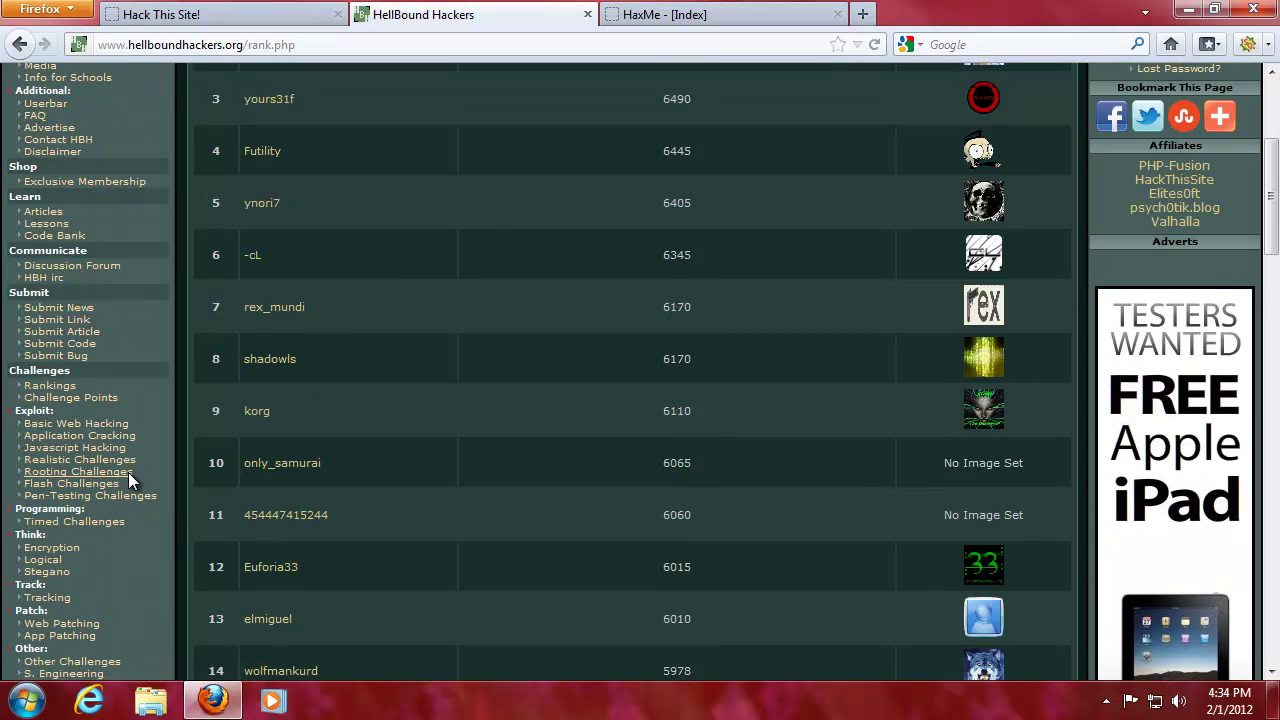
Step: Return to the Hack This Site page and open its Basic missions
{"action": "left_click", "coordinate": [252, 14]}
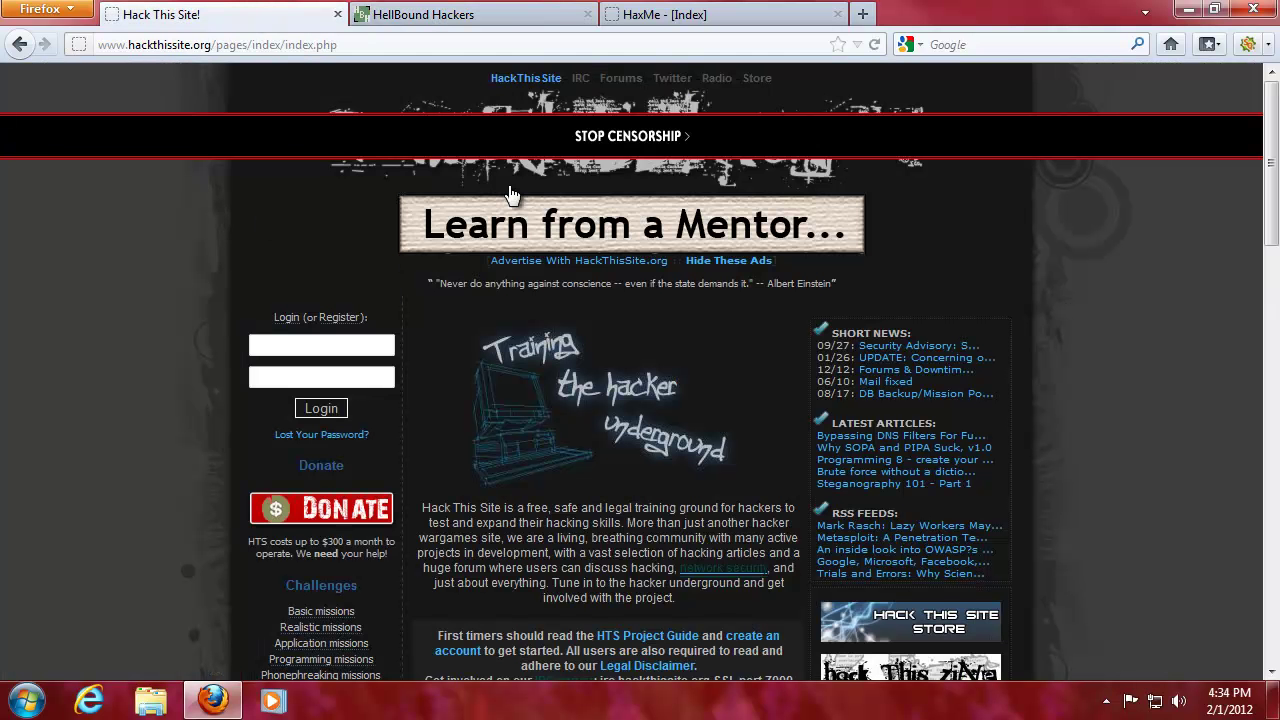
{"action": "scroll", "coordinate": [581, 363], "scroll_direction": "down", "scroll_amount": 4}
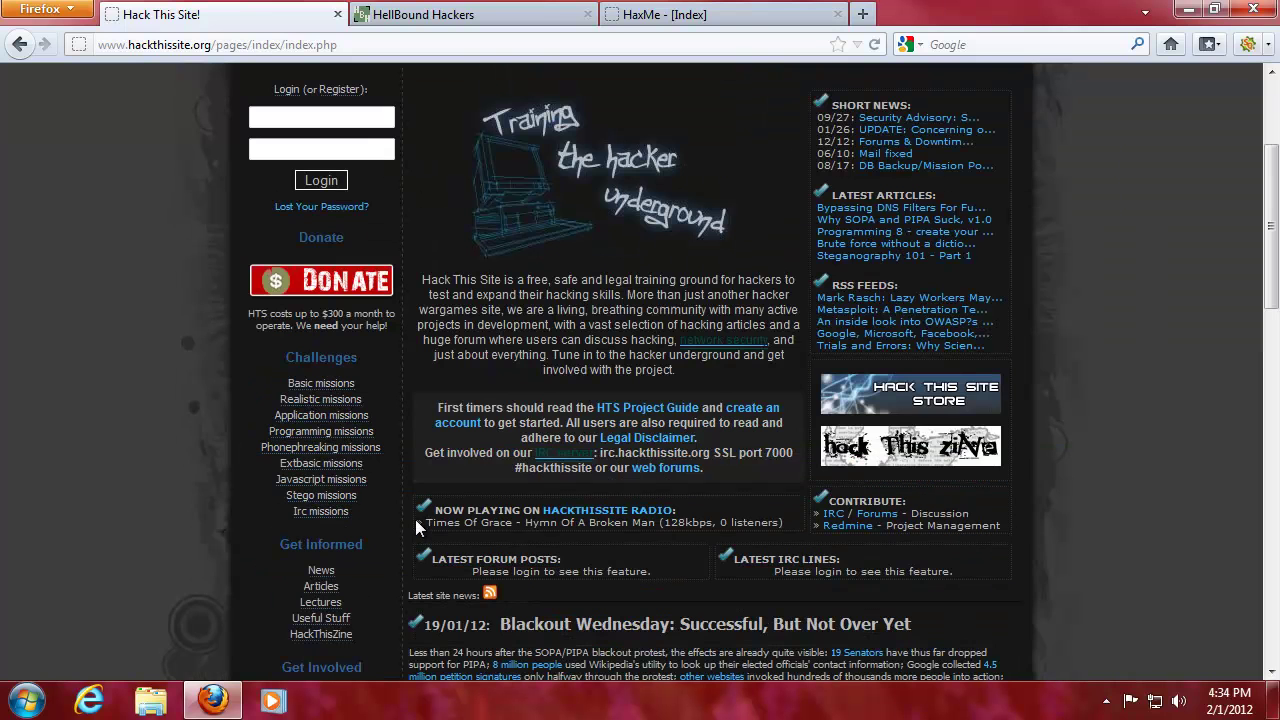
{"action": "left_click", "coordinate": [321, 384]}
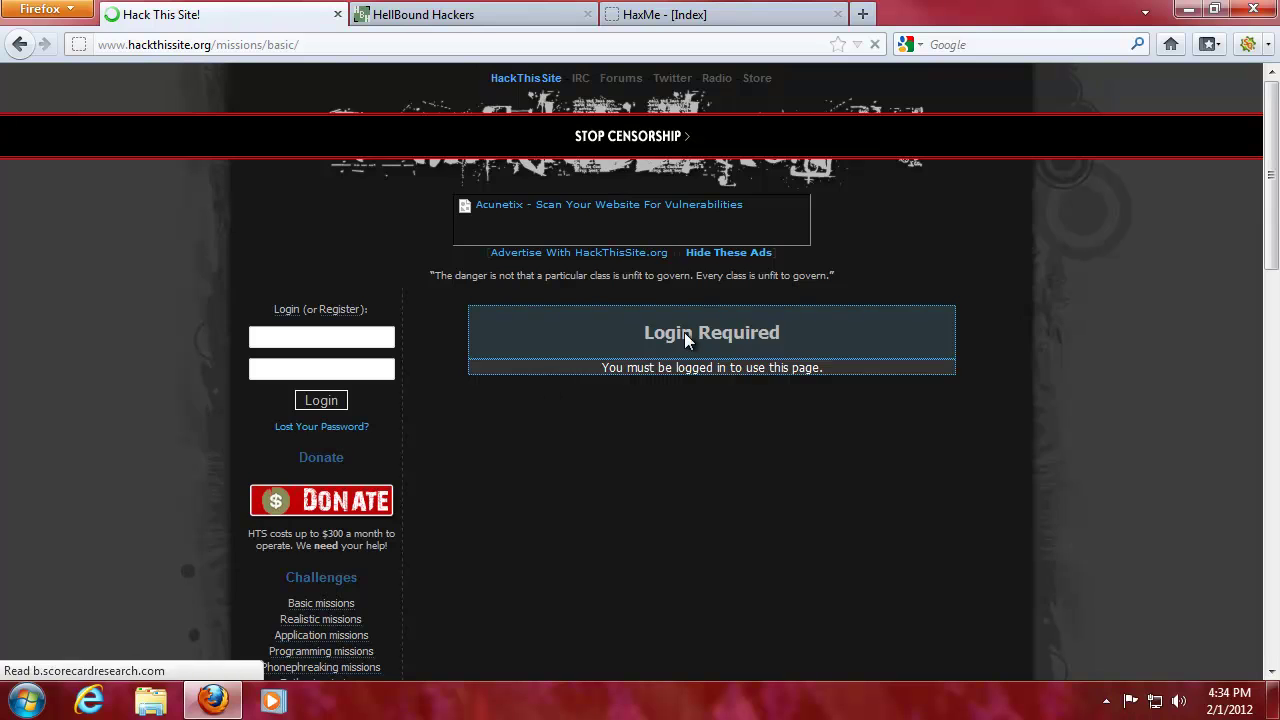
{"action": "scroll", "coordinate": [383, 451], "scroll_direction": "down", "scroll_amount": 4}
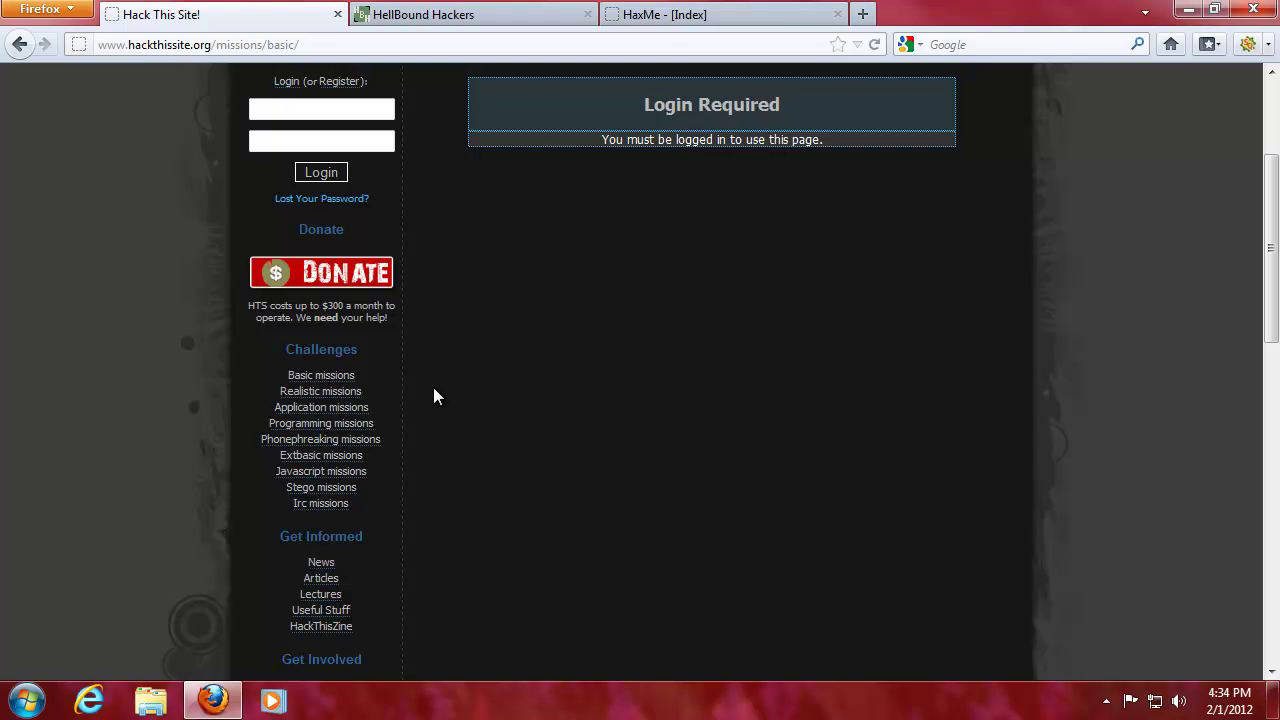
Step: Go back to the HaxMe site, open its forum and go to the Tutorials section
{"action": "left_click", "coordinate": [662, 20]}
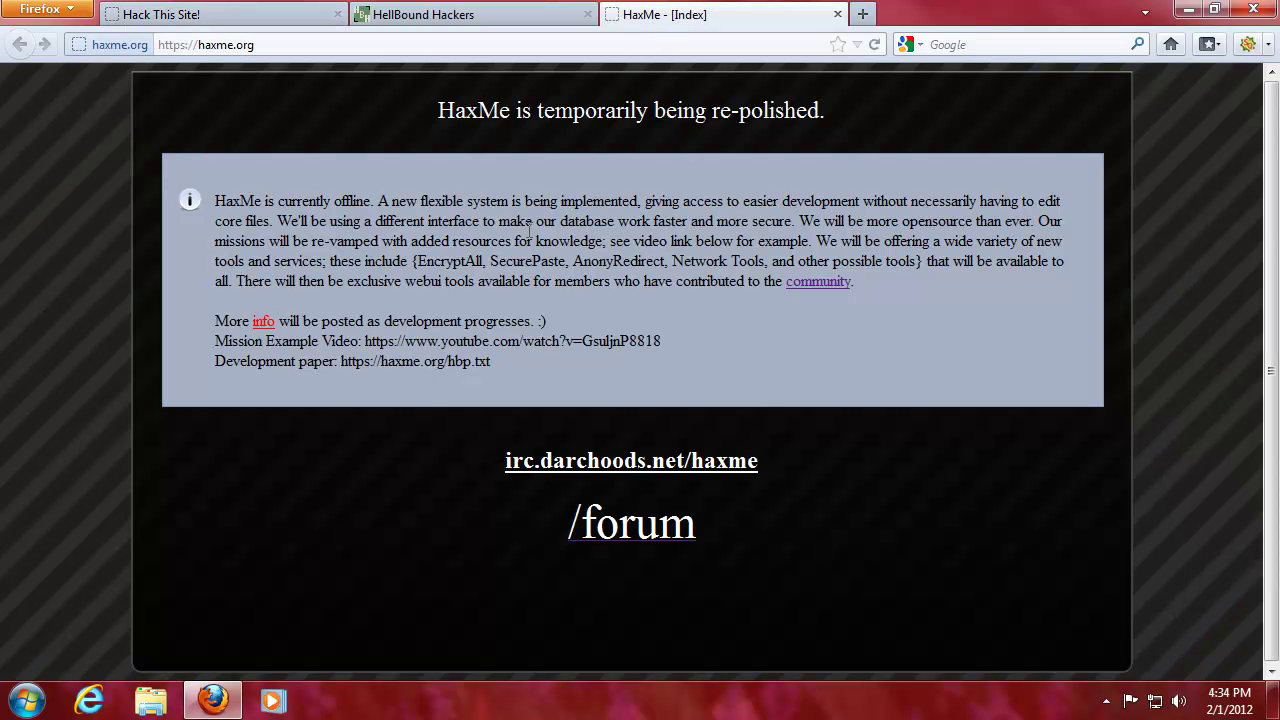
{"action": "left_click", "coordinate": [569, 537]}
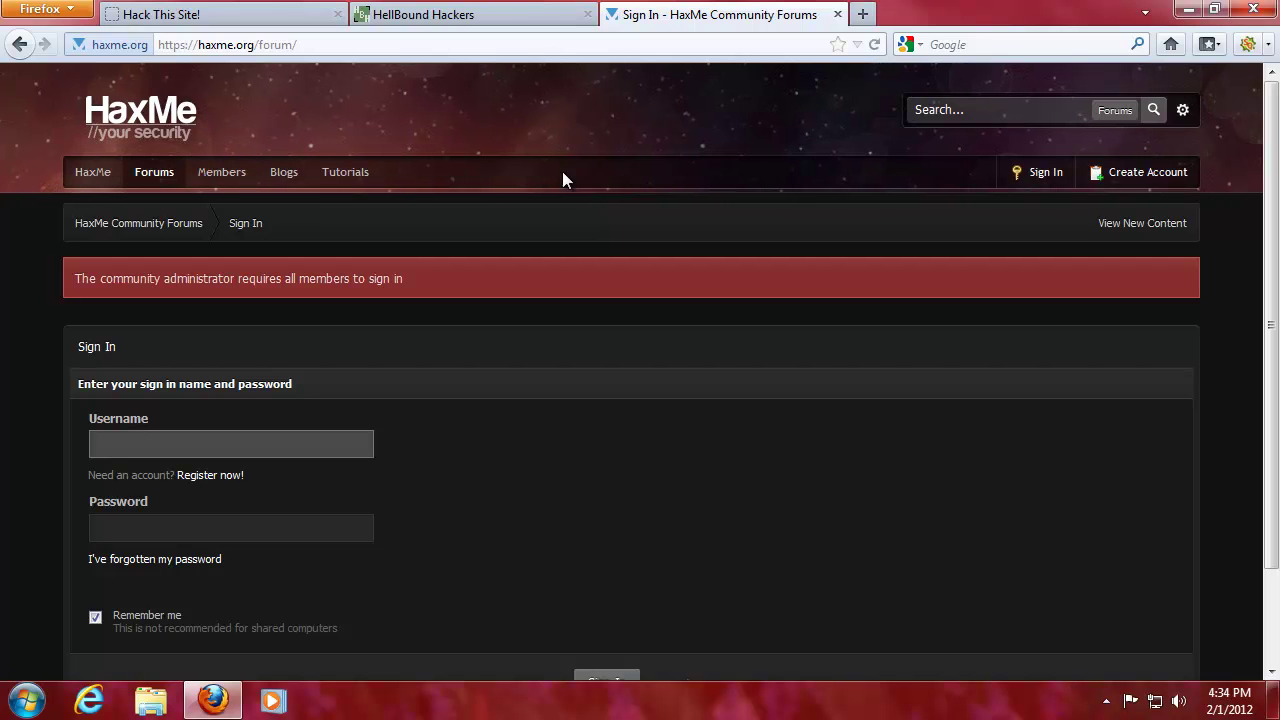
{"action": "left_click", "coordinate": [343, 180]}
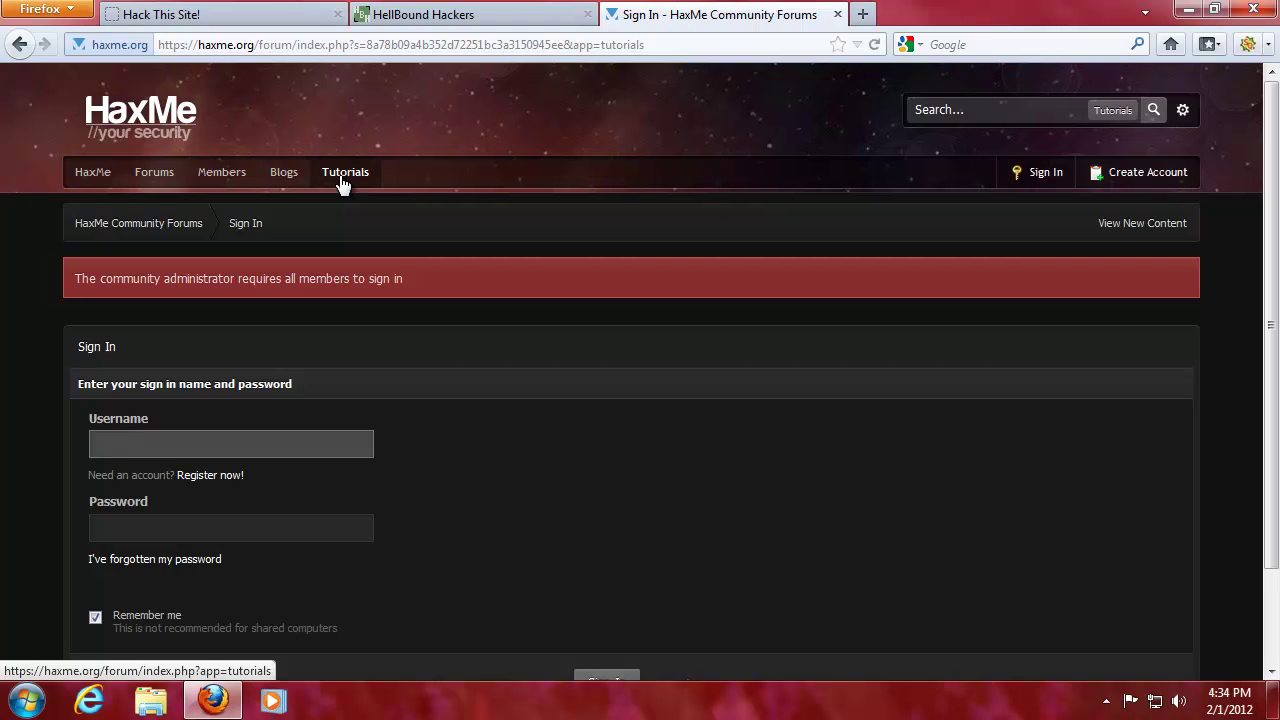
Step: Return to the HaxMe home page and open the Mission Example Video address in the same tab
{"action": "left_click", "coordinate": [95, 173]}
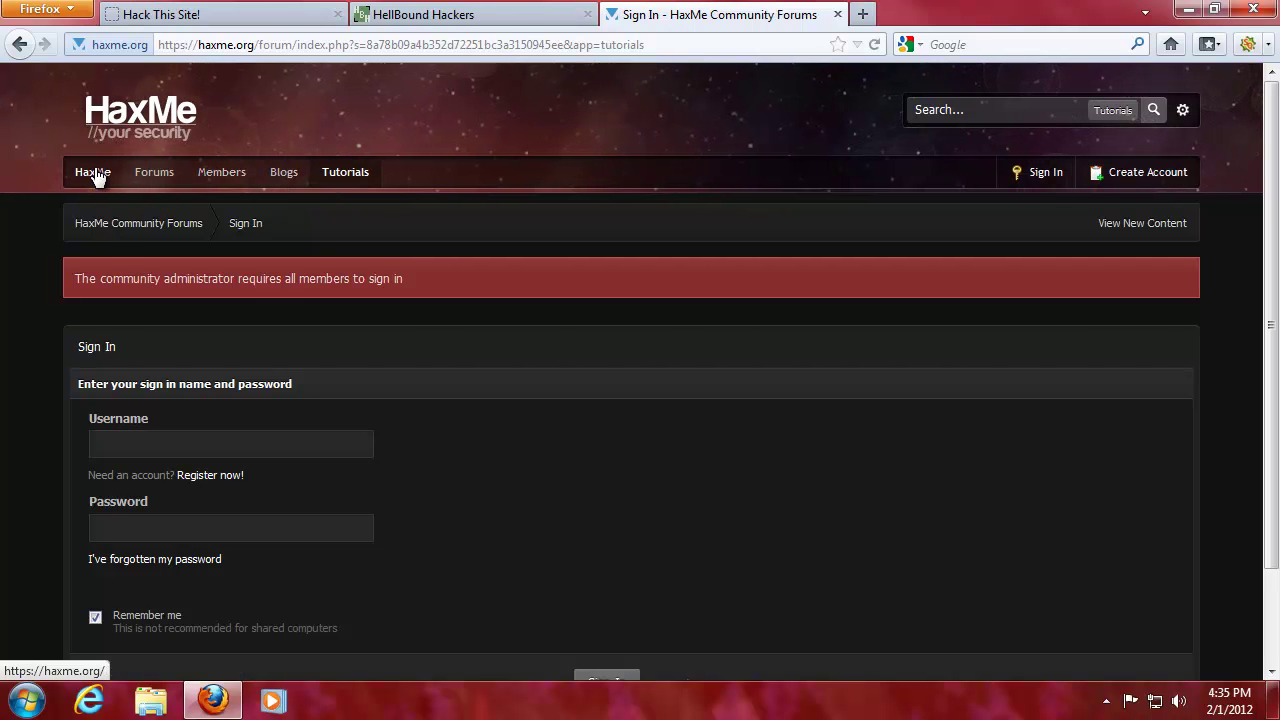
{"action": "left_click_drag", "start_coordinate": [361, 341], "coordinate": [663, 343]}
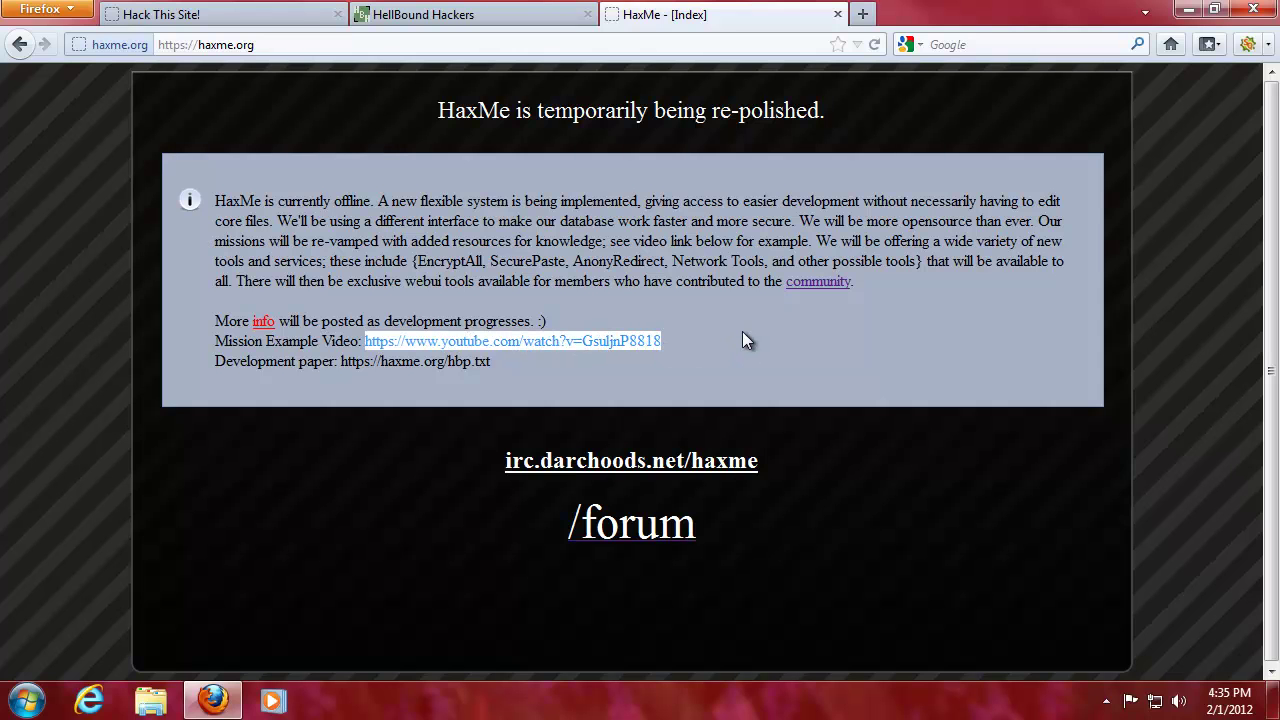
{"action": "right_click", "coordinate": [545, 343]}
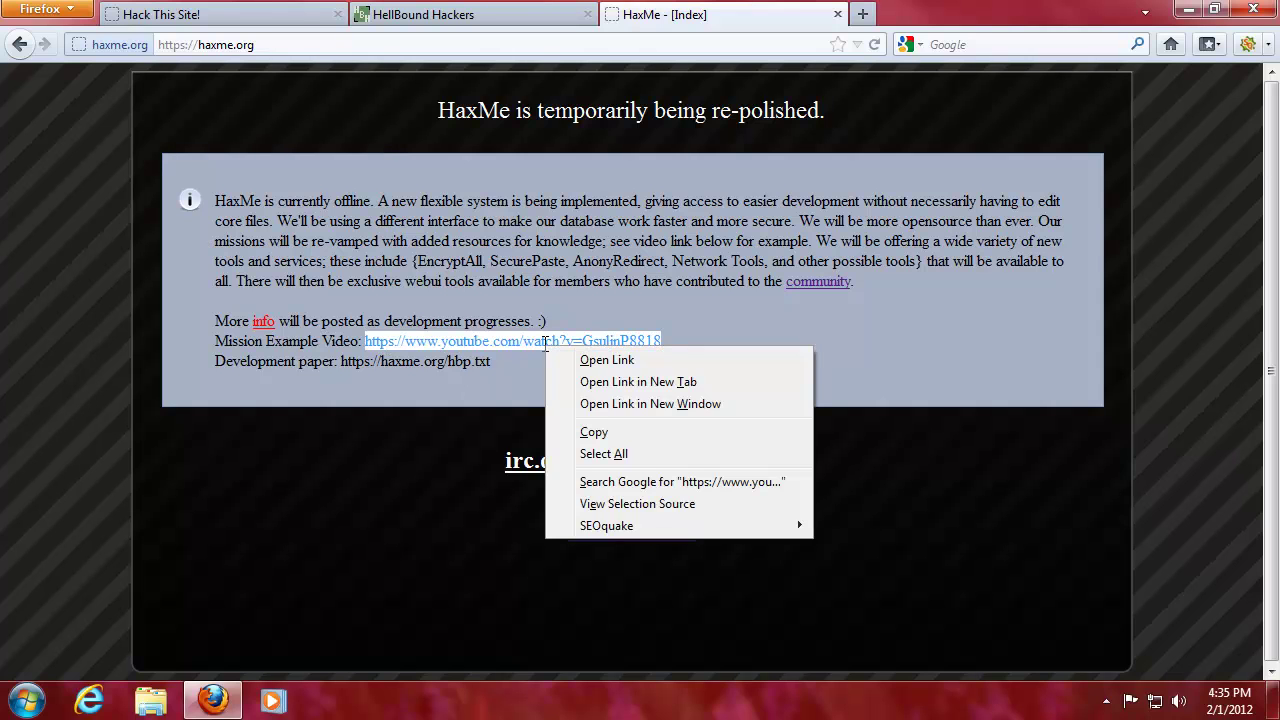
{"action": "left_click", "coordinate": [590, 360]}
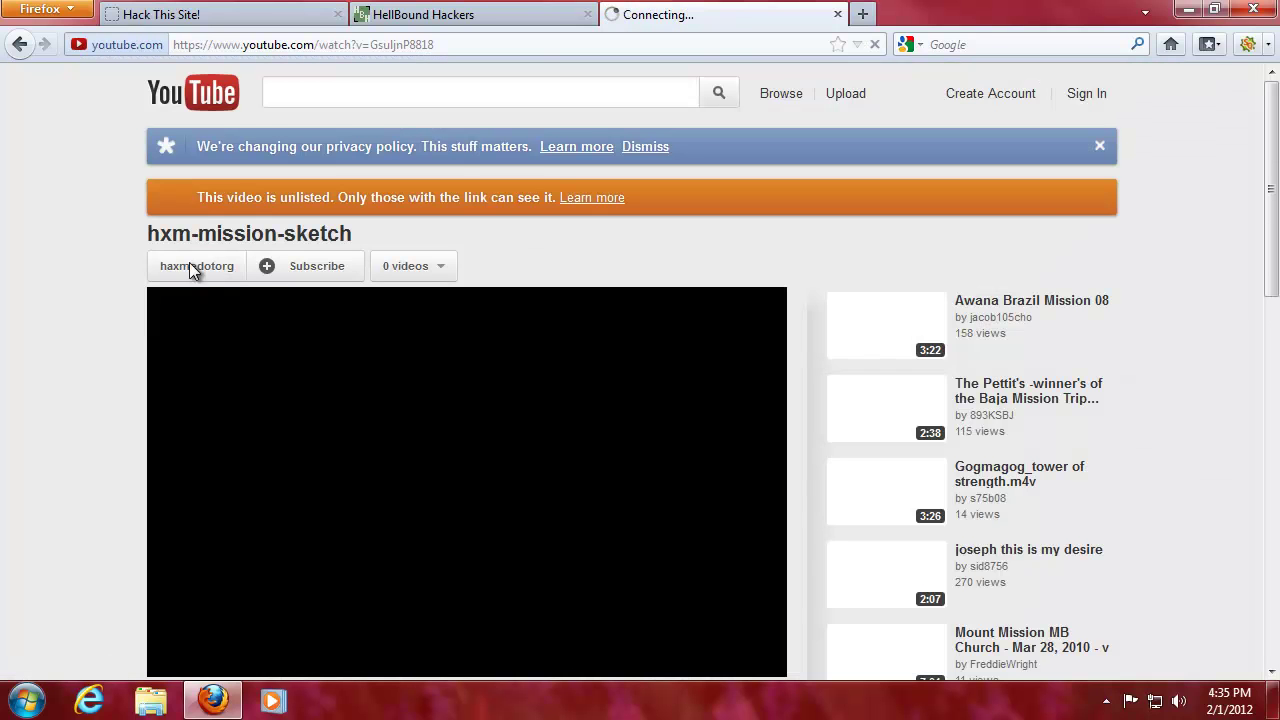
Step: Mute the hxm-mission-sketch video, show it full screen and set its quality to 720p
{"action": "scroll", "coordinate": [92, 246], "scroll_direction": "down", "scroll_amount": 3}
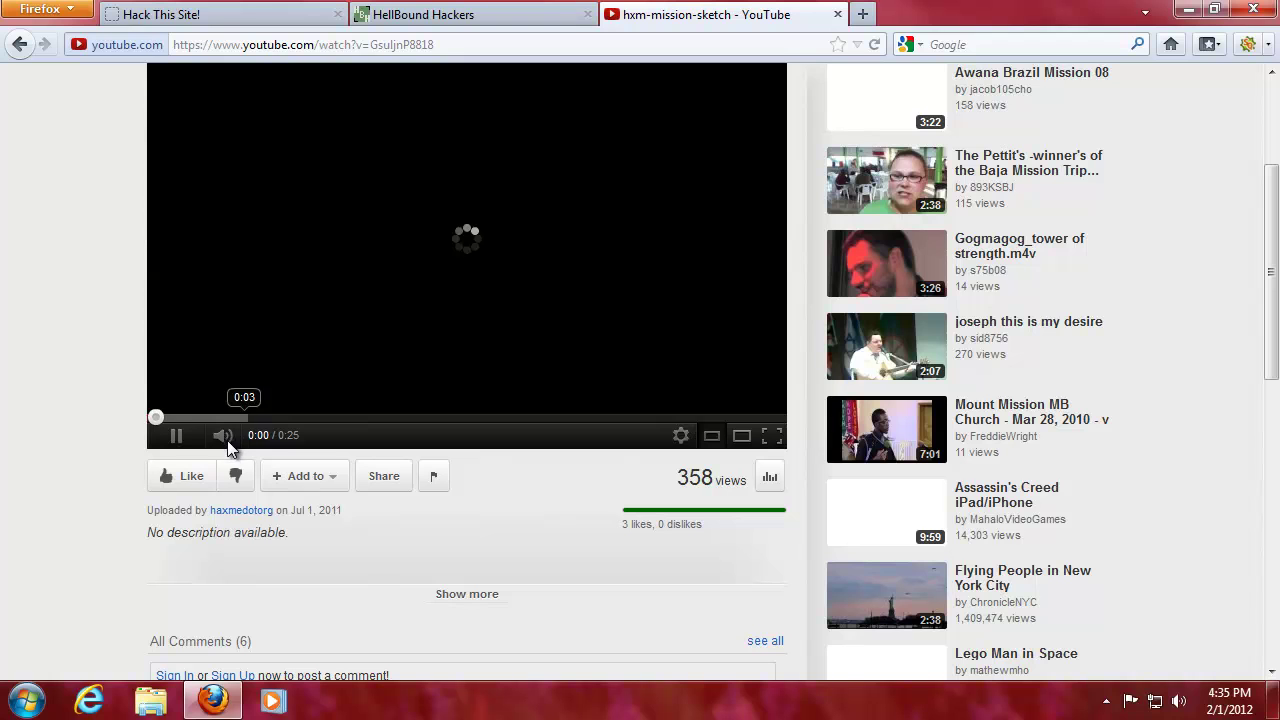
{"action": "left_click", "coordinate": [223, 436]}
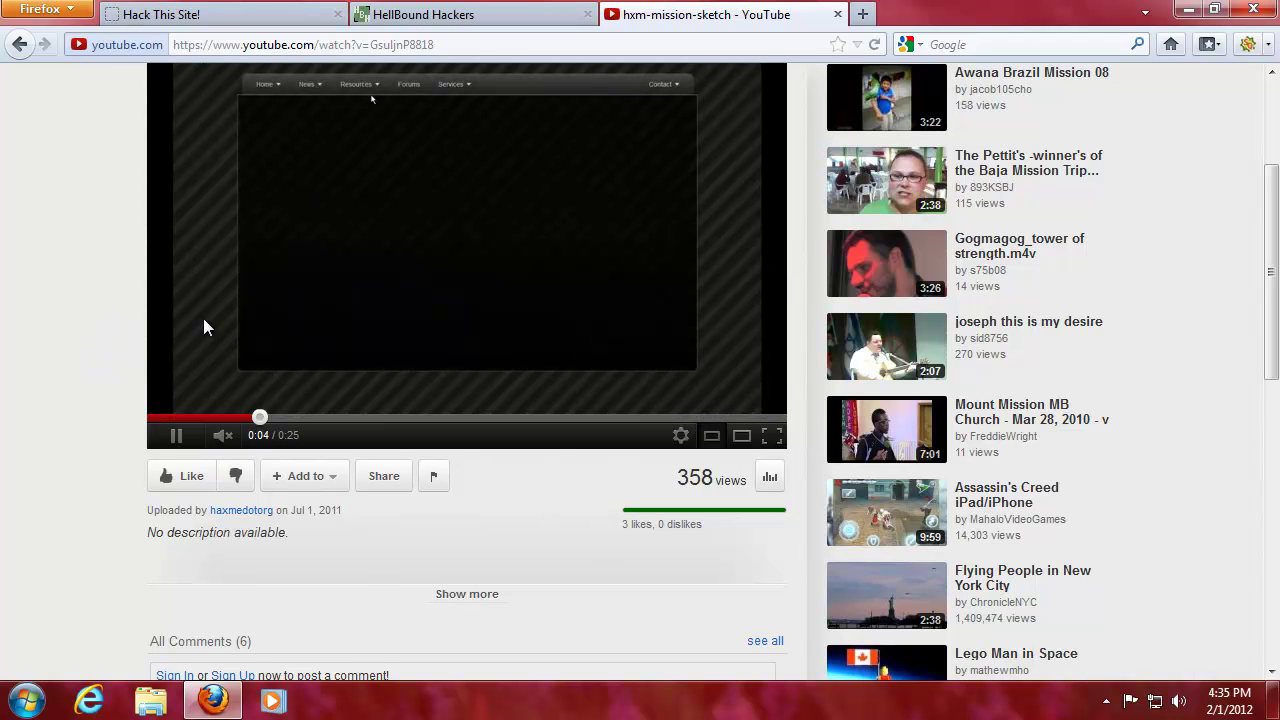
{"action": "left_click", "coordinate": [772, 435]}
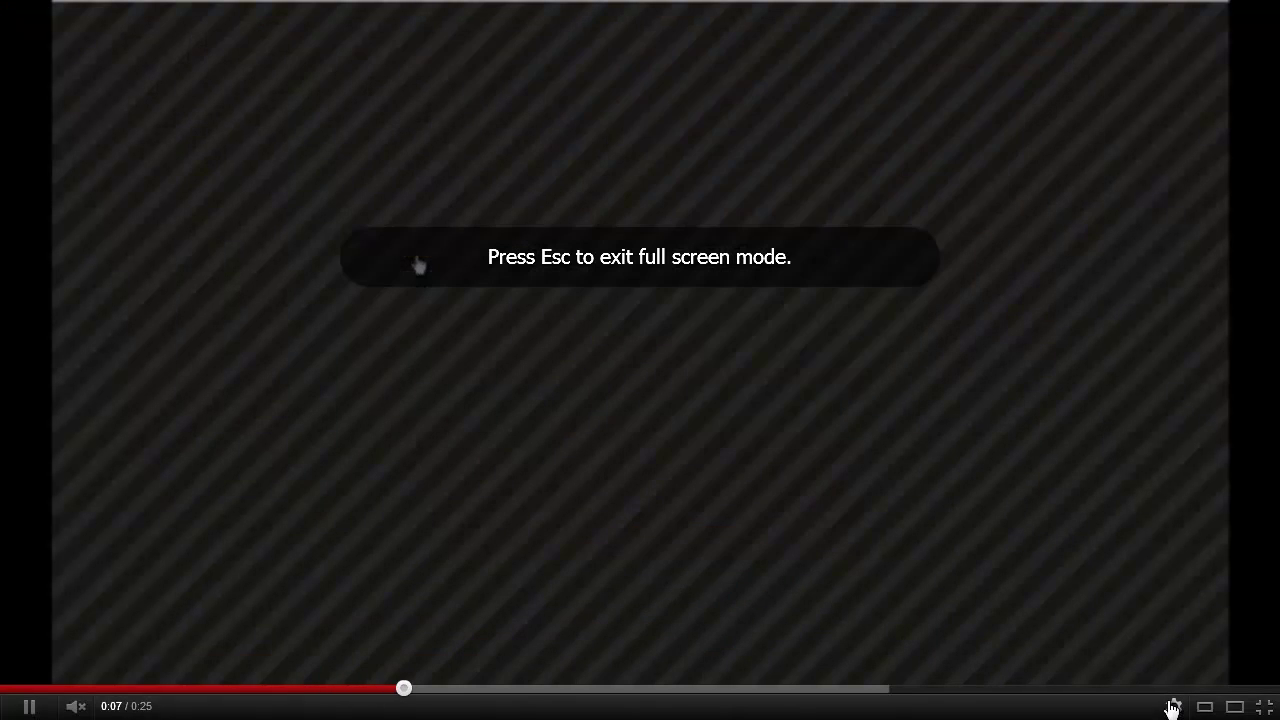
{"action": "left_click", "coordinate": [1174, 706]}
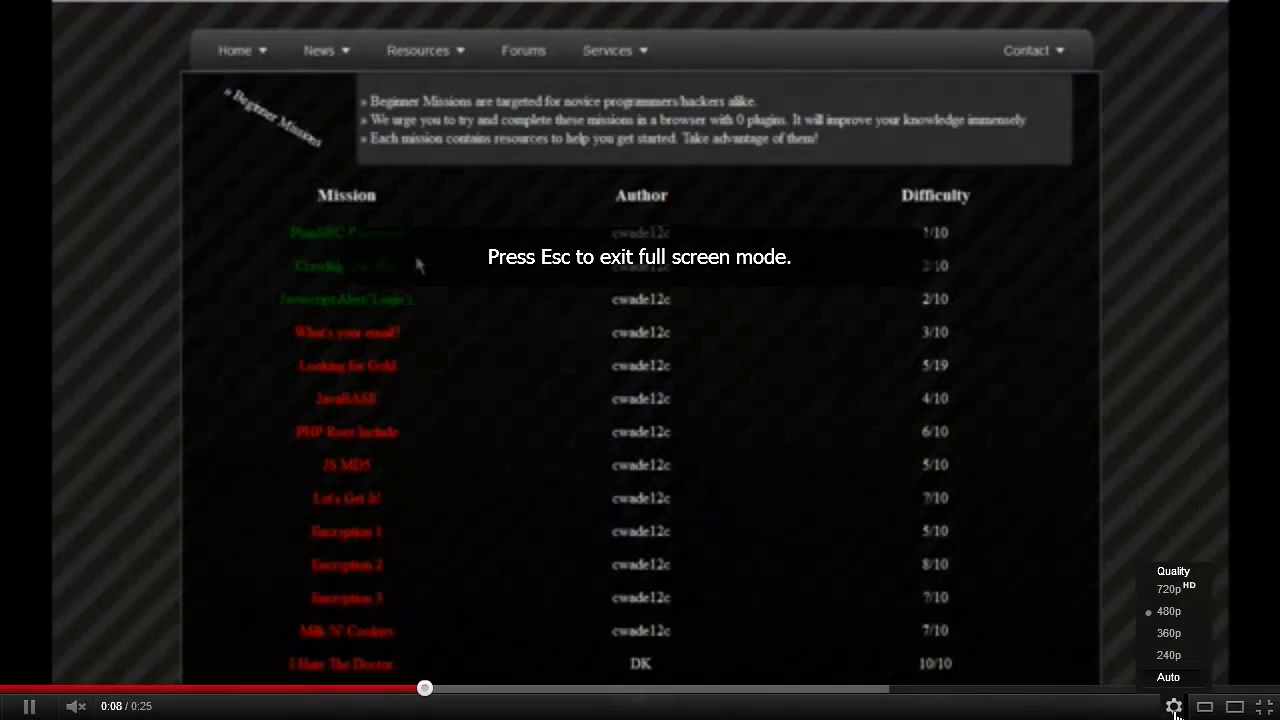
{"action": "left_click", "coordinate": [1168, 590]}
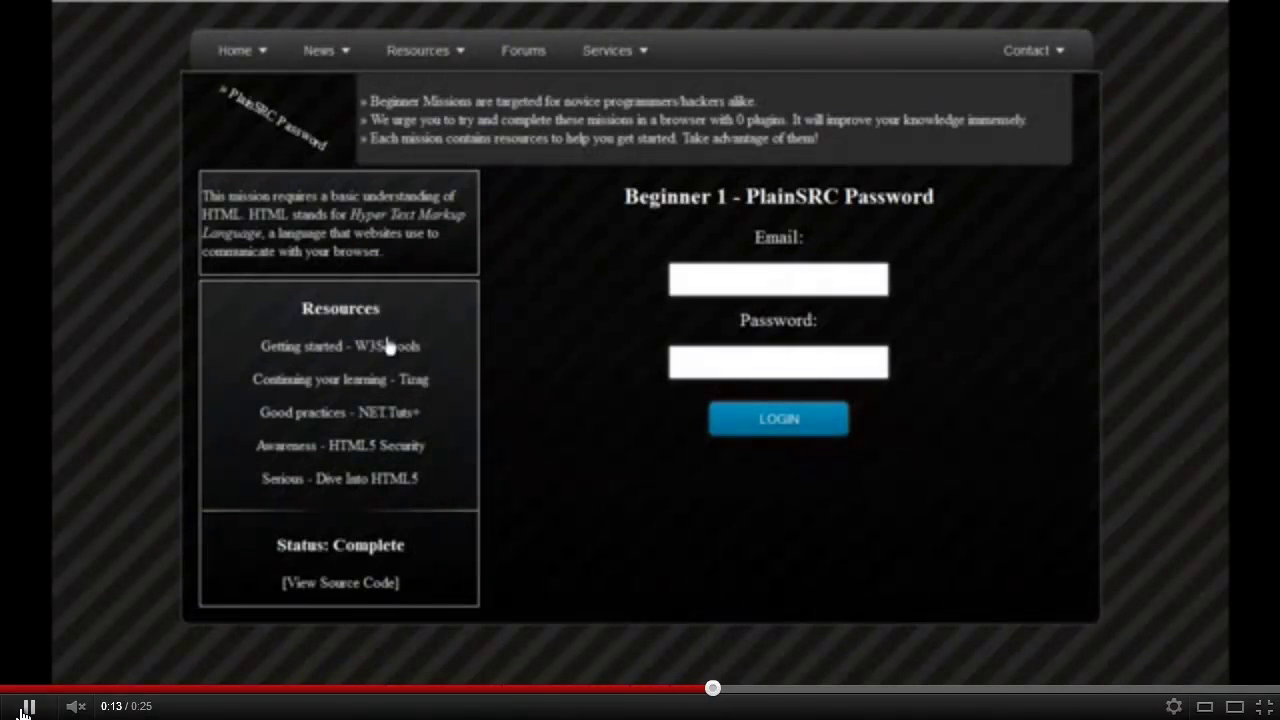
Step: Pause the video on the Beginner 1 - PlainSRC Password mission and reselect 720p quality
{"action": "left_click", "coordinate": [29, 706]}
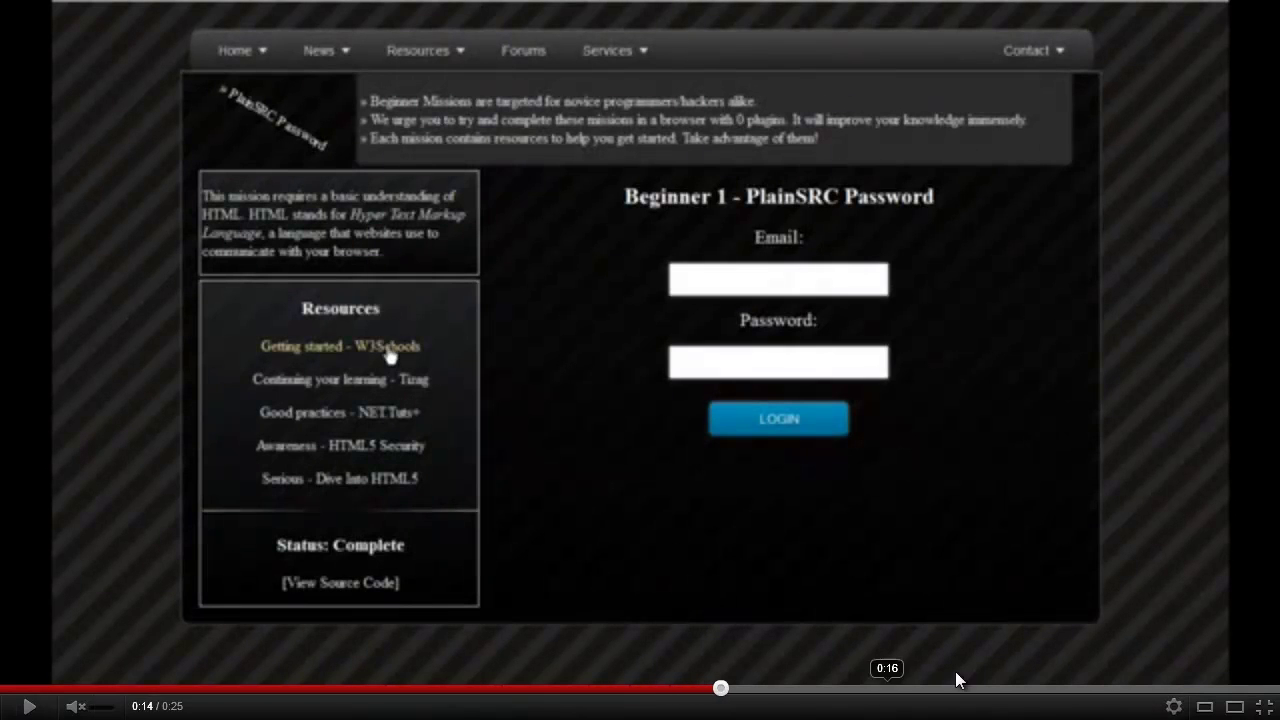
{"action": "left_click", "coordinate": [1174, 706]}
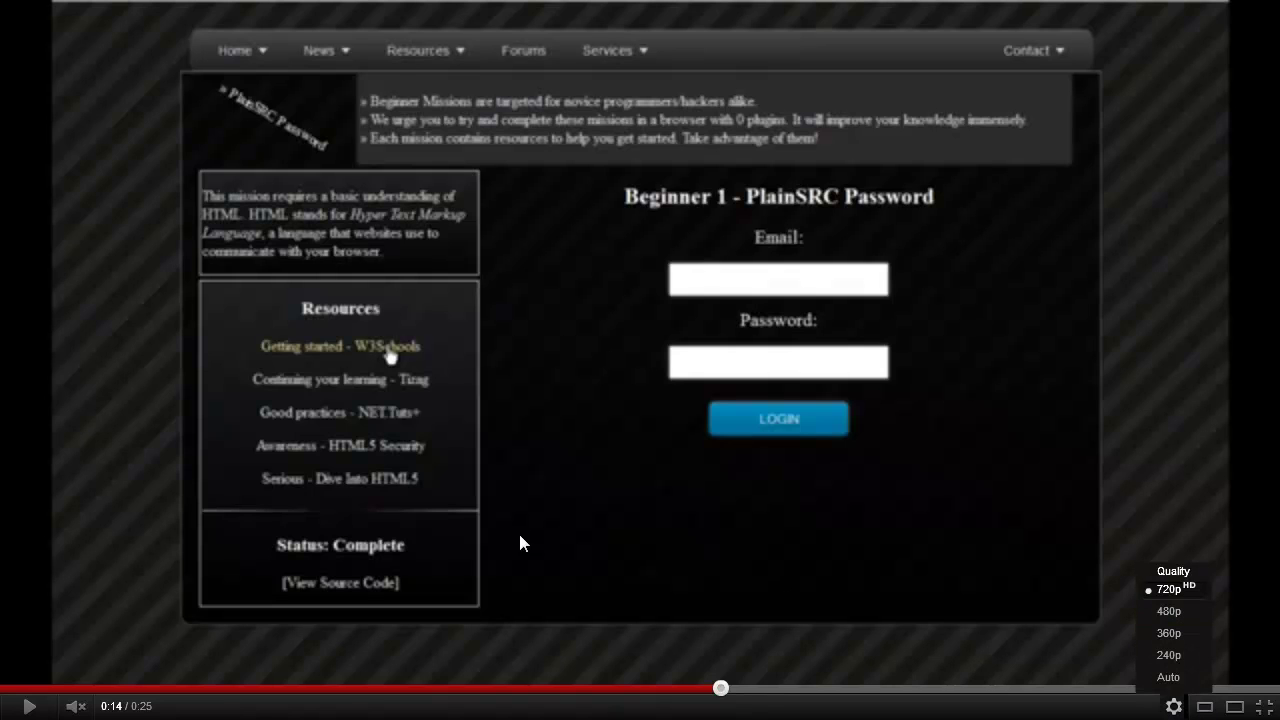
{"action": "left_click", "coordinate": [568, 435]}
{"action": "left_click", "coordinate": [554, 477]}
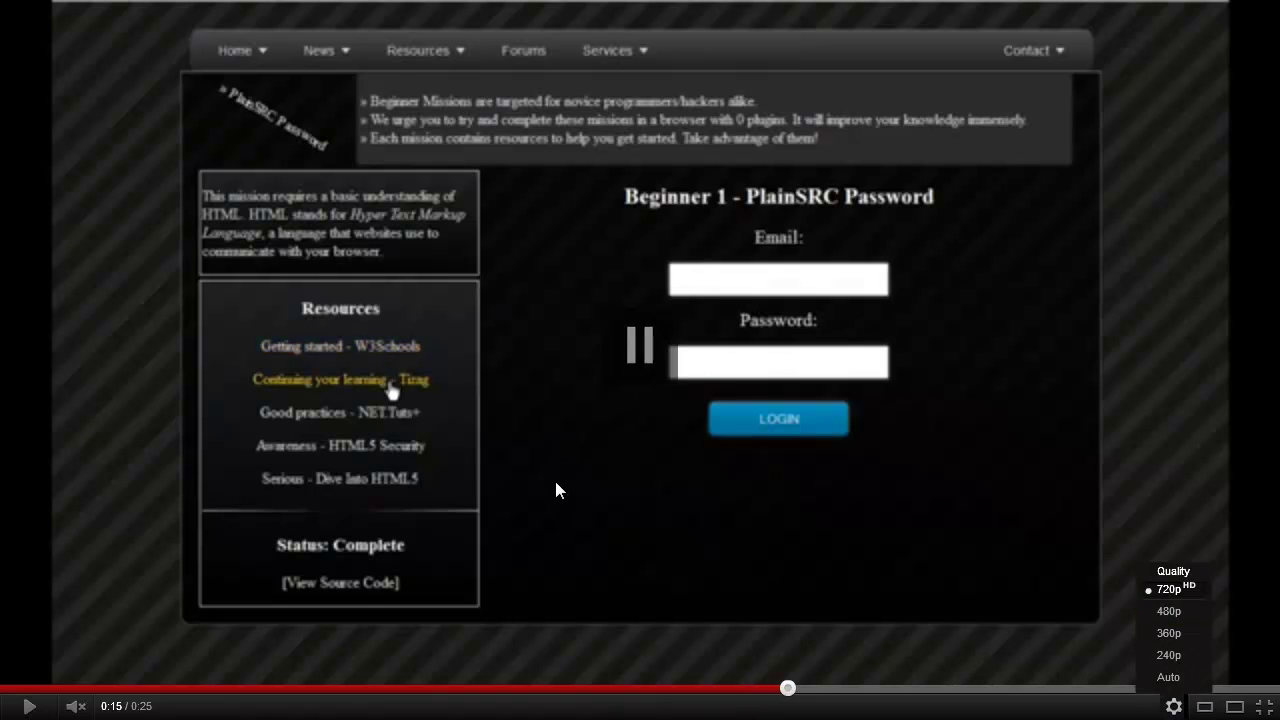
{"action": "left_click", "coordinate": [1175, 590]}
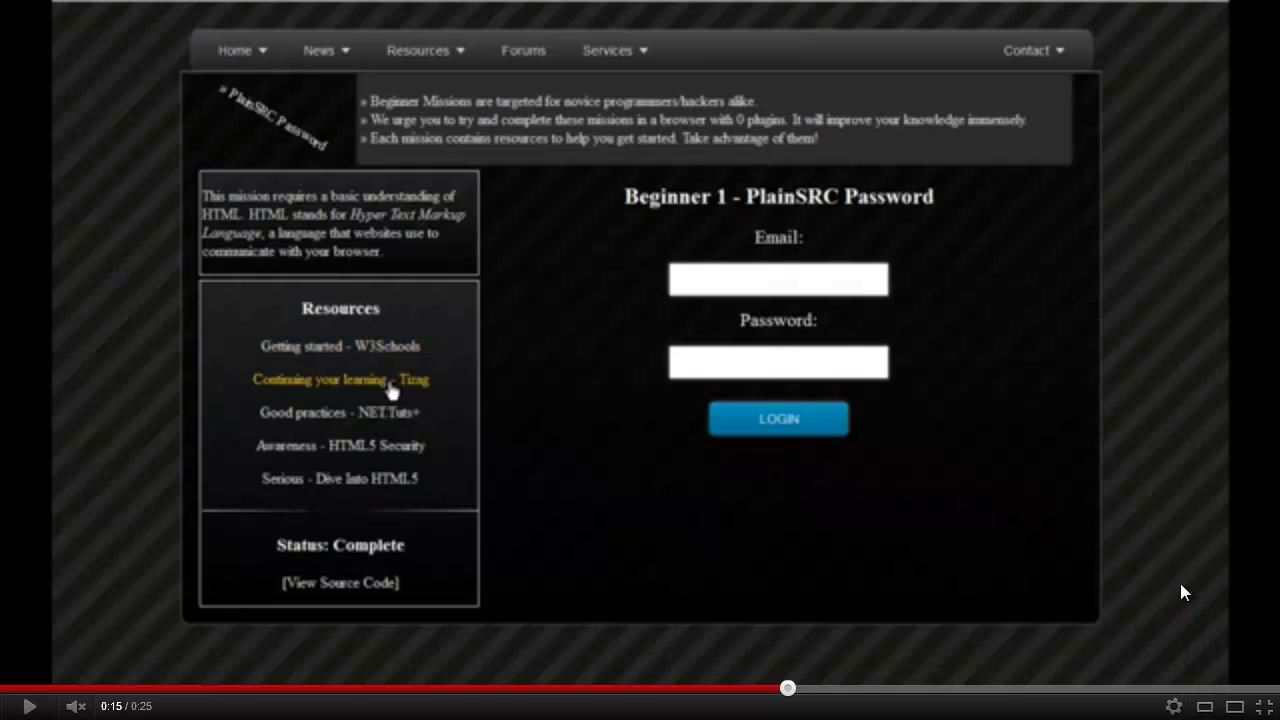
Step: Rewind the video to 0:03, leave full screen, enlarge the in-page player and check its quality options
{"action": "left_click", "coordinate": [143, 689]}
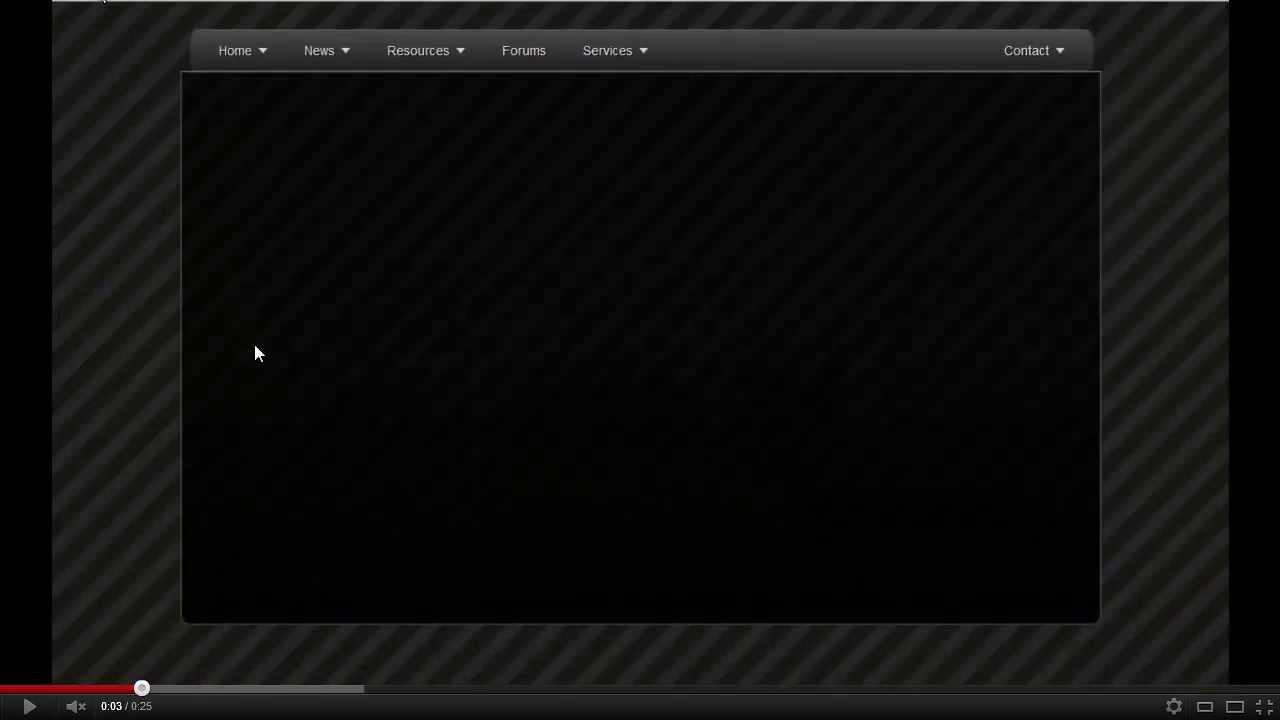
{"action": "left_click", "coordinate": [1264, 706]}
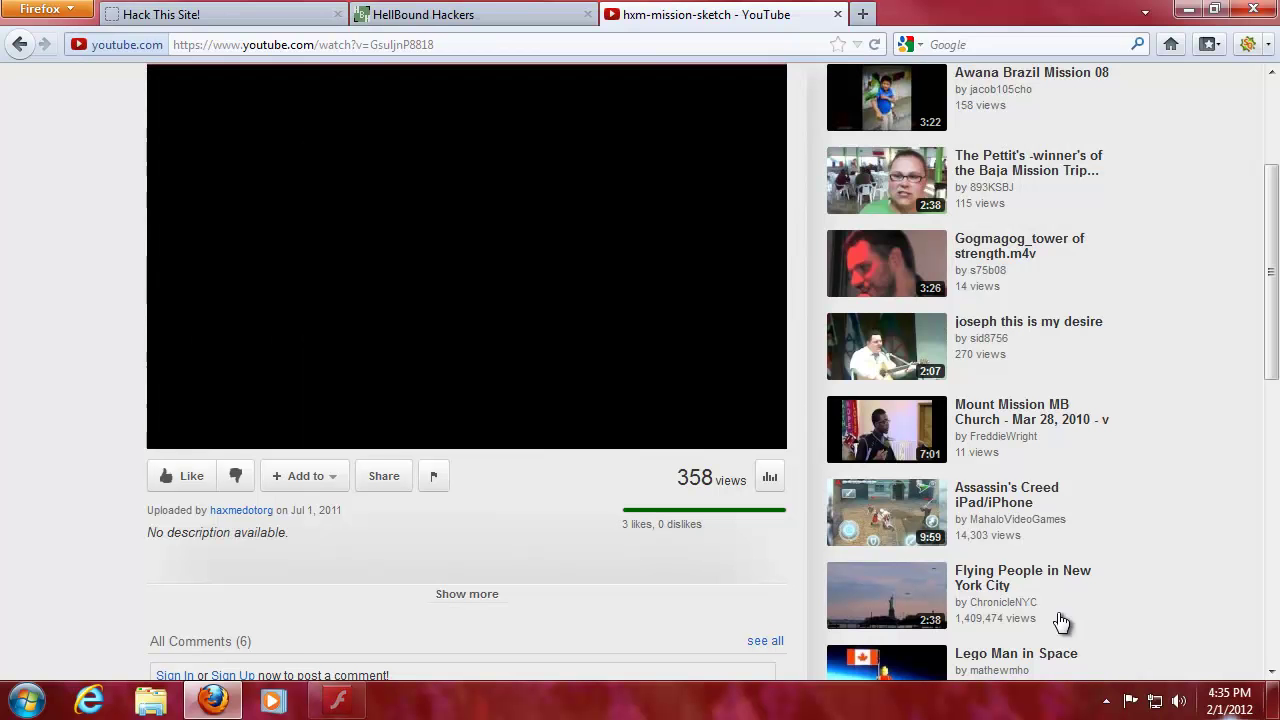
{"action": "left_click", "coordinate": [683, 437]}
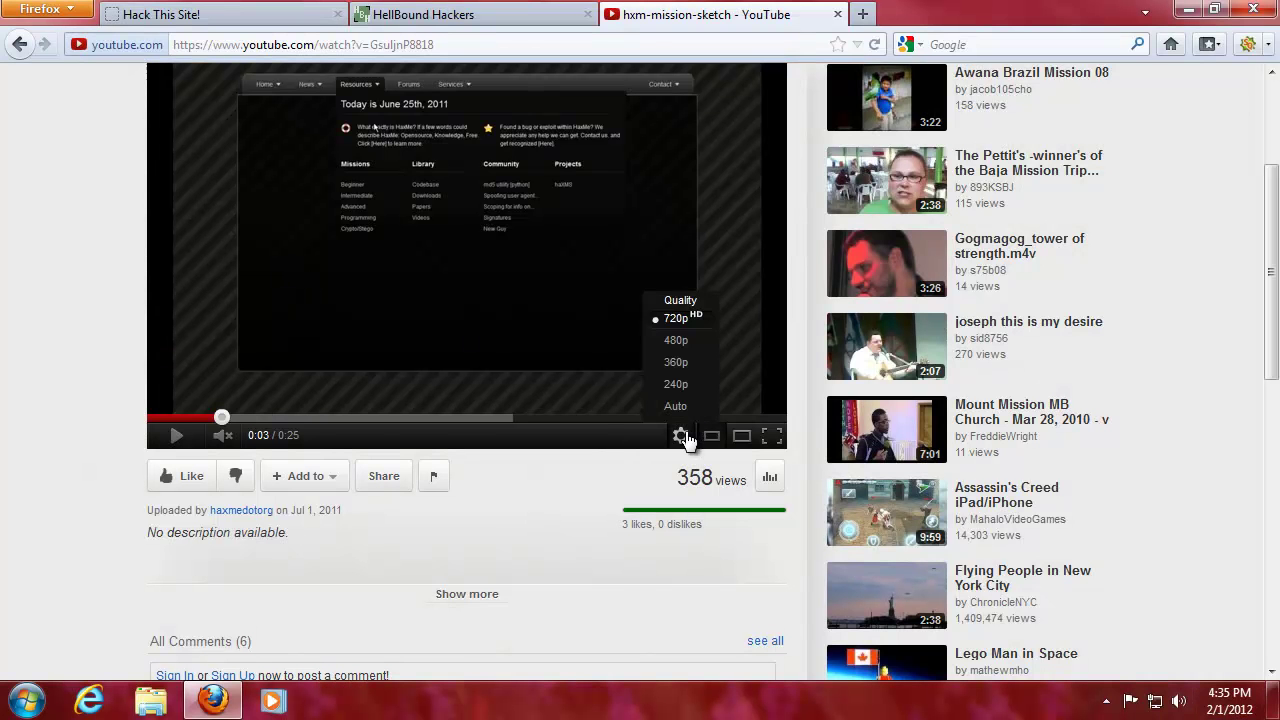
{"action": "left_click", "coordinate": [741, 435]}
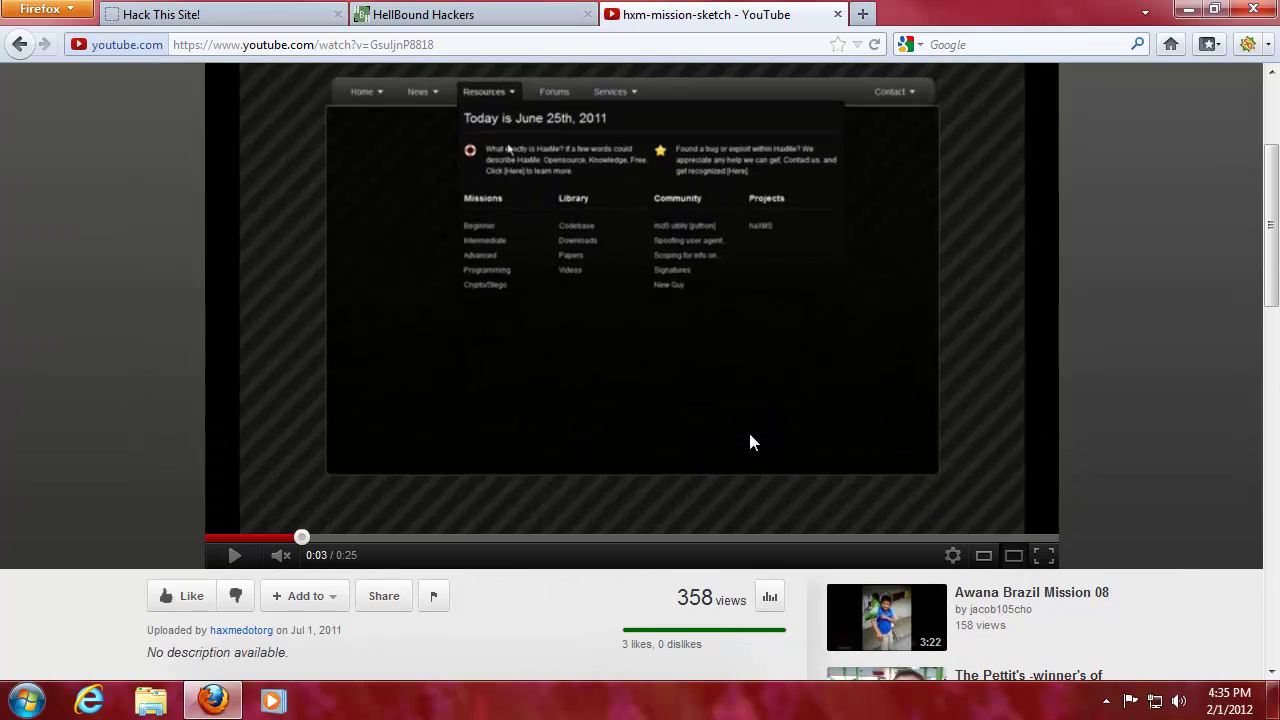
{"action": "left_click", "coordinate": [952, 556]}
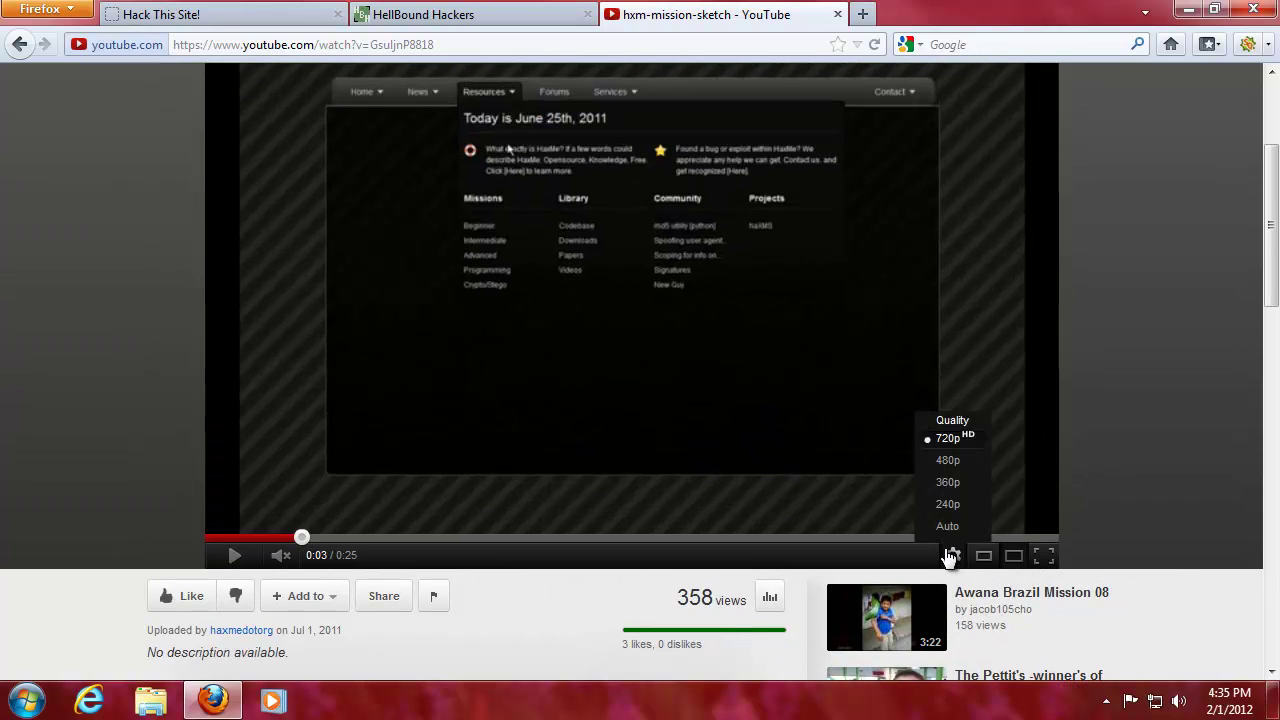
Step: Play the video full screen and pause it on the Beginner 1 - PlainSRC Password mission page
{"action": "left_click", "coordinate": [238, 555]}
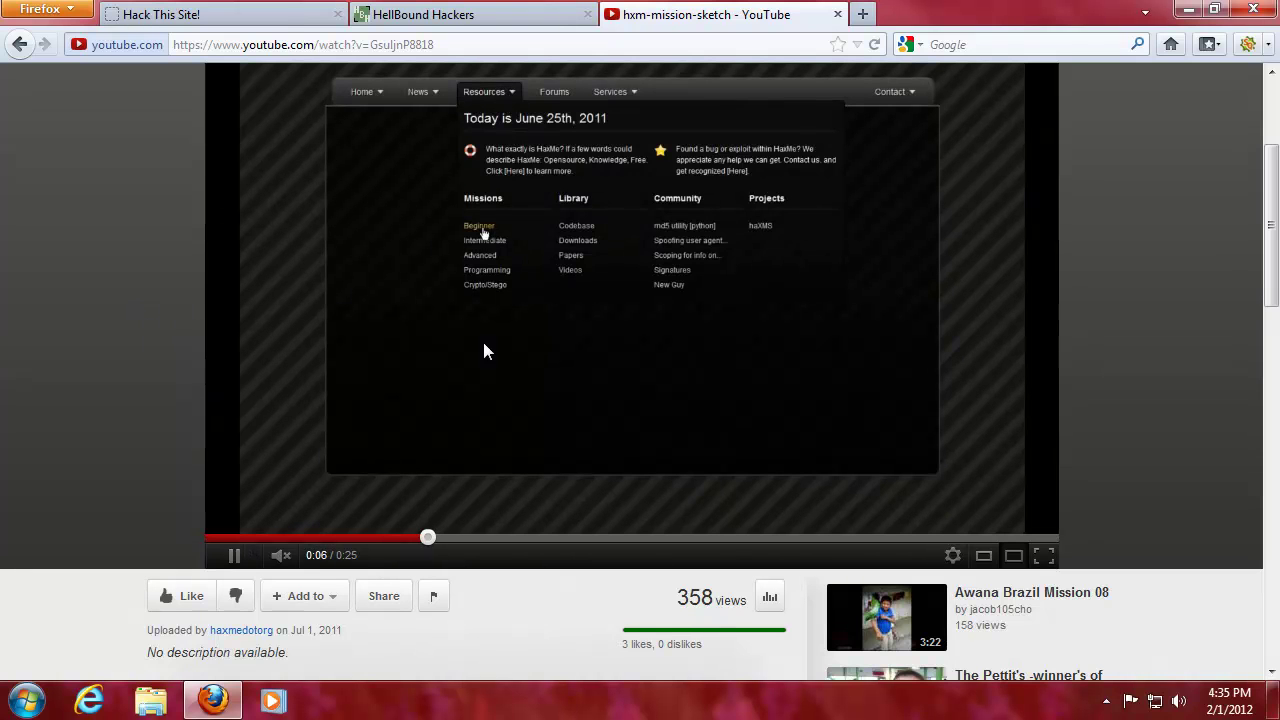
{"action": "left_click", "coordinate": [1044, 555]}
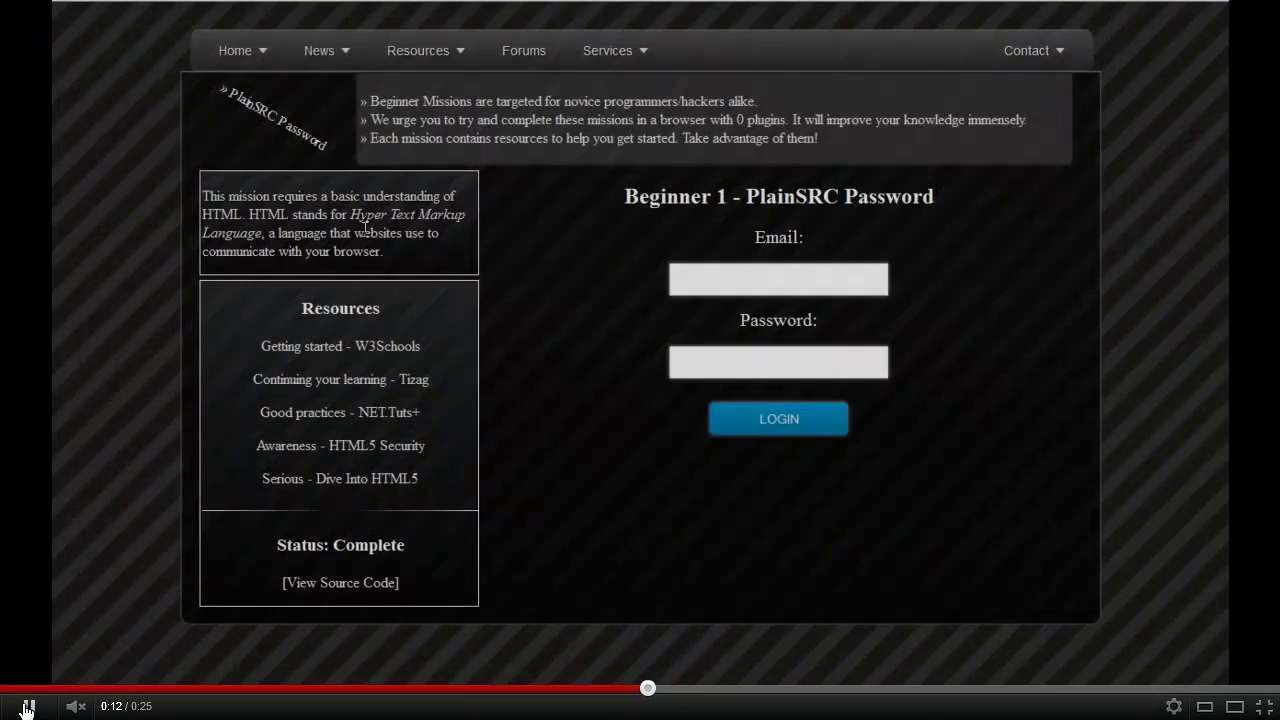
{"action": "left_click", "coordinate": [27, 707]}
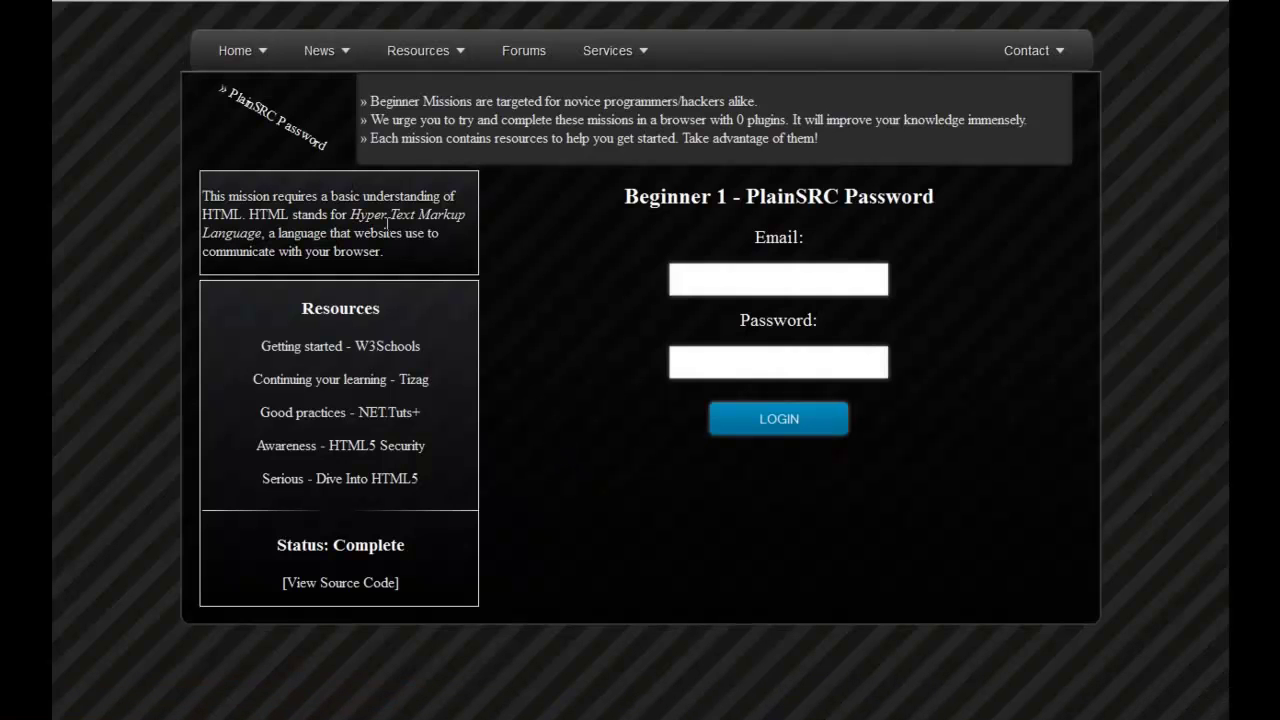
Step: Review the mission list and login page by seeking through the video, and pause at 0:23 on the View Source Code link
{"action": "mouse_move", "coordinate": [303, 226]}
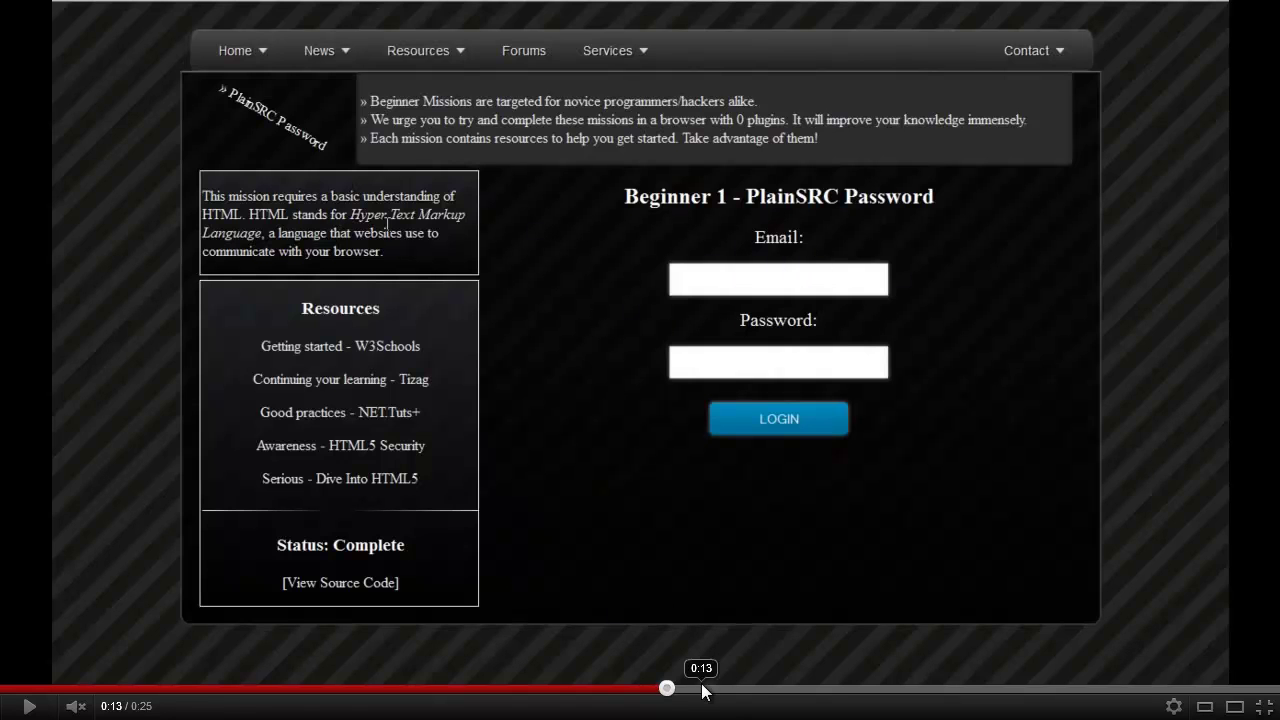
{"action": "left_click_drag", "start_coordinate": [668, 690], "coordinate": [583, 690]}
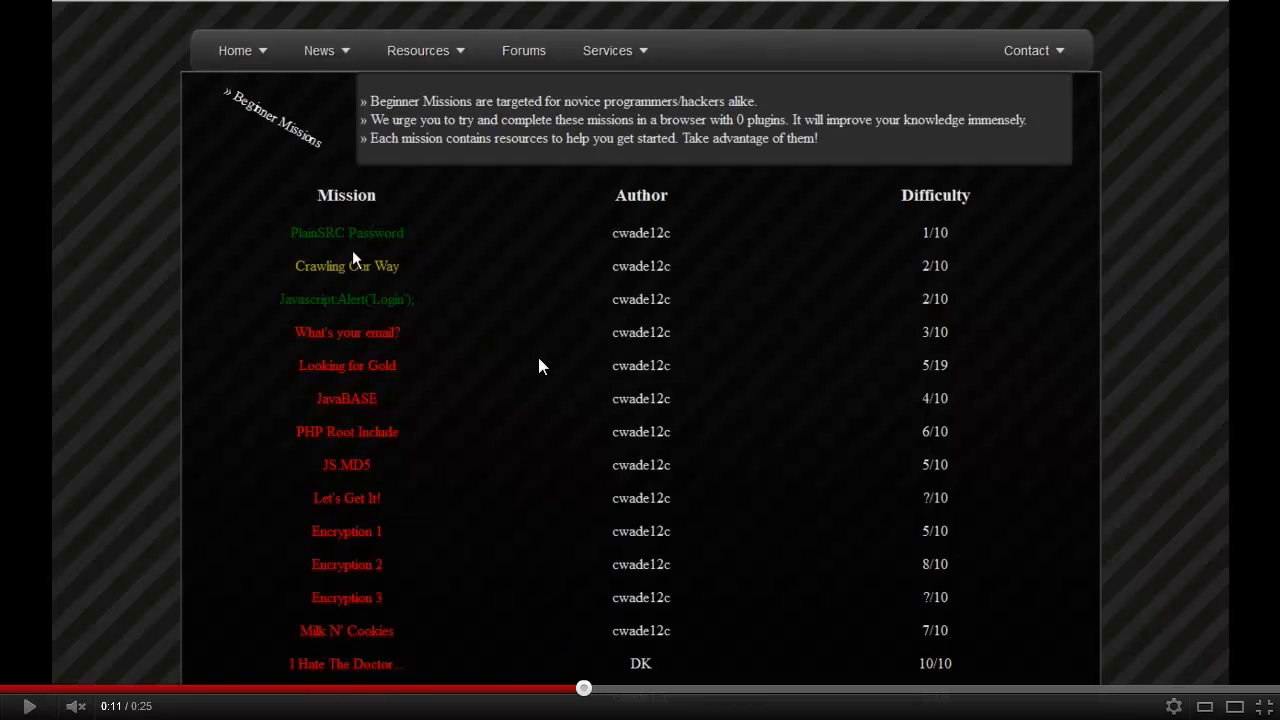
{"action": "left_click", "coordinate": [729, 688]}
{"action": "left_click", "coordinate": [937, 688]}
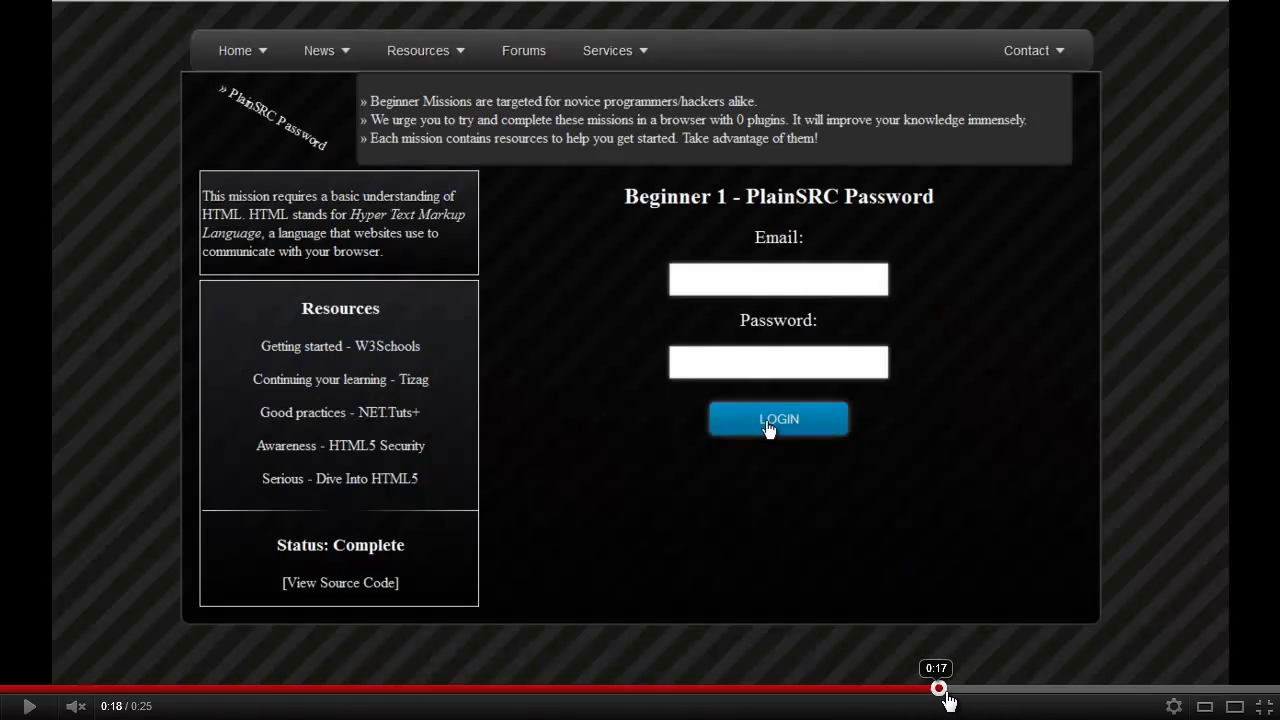
{"action": "key", "text": "space"}
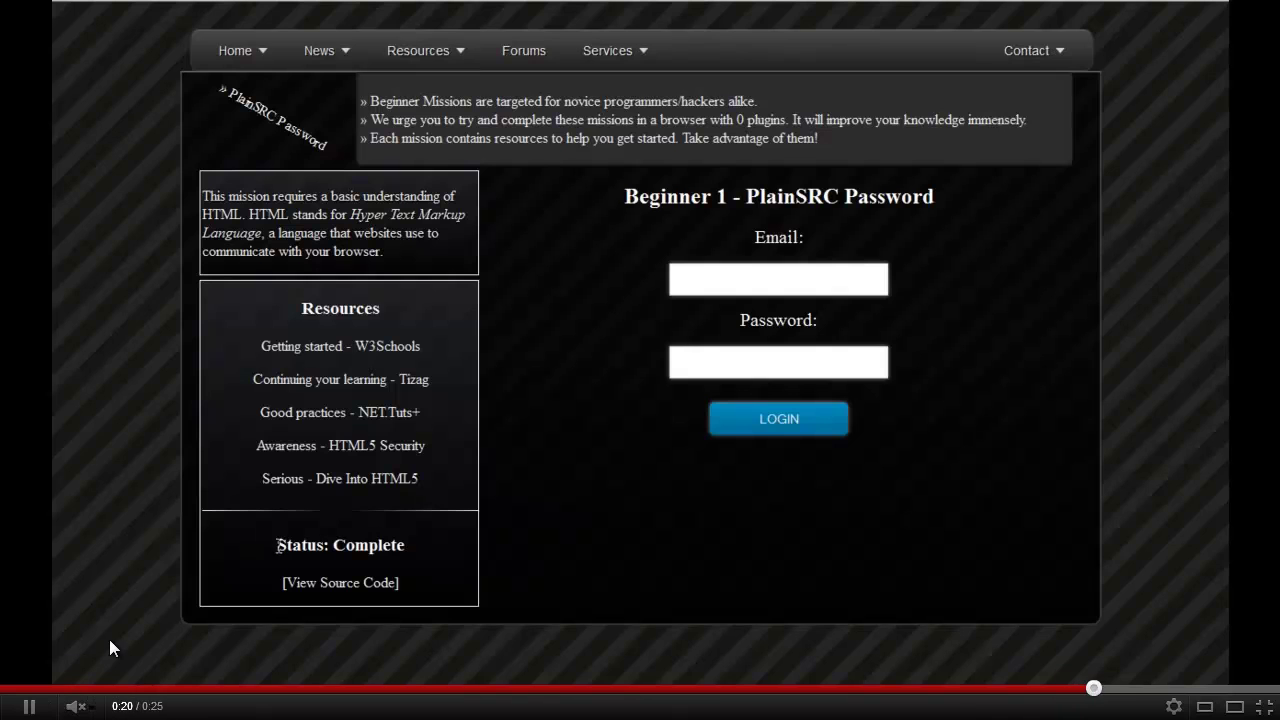
{"action": "left_click", "coordinate": [29, 706]}
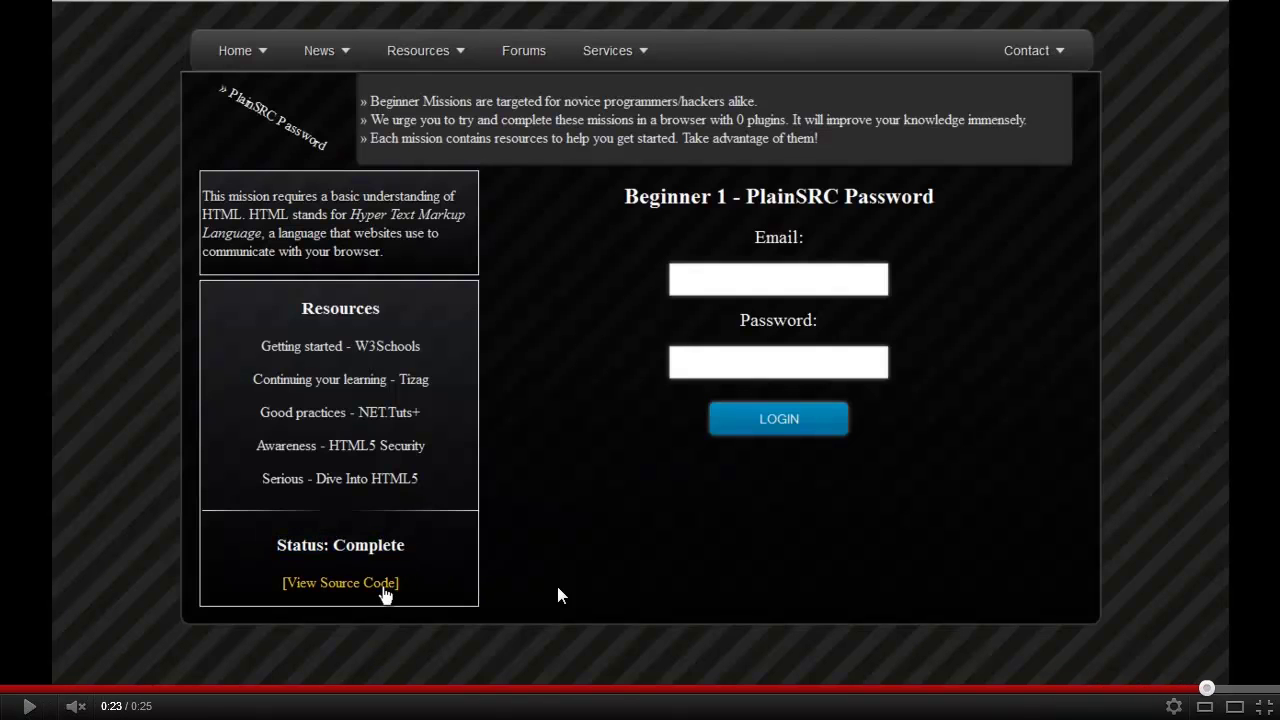
Step: Leave full screen, close the hxm-mission-sketch tab and minimize the browser
{"action": "key", "text": "Escape"}
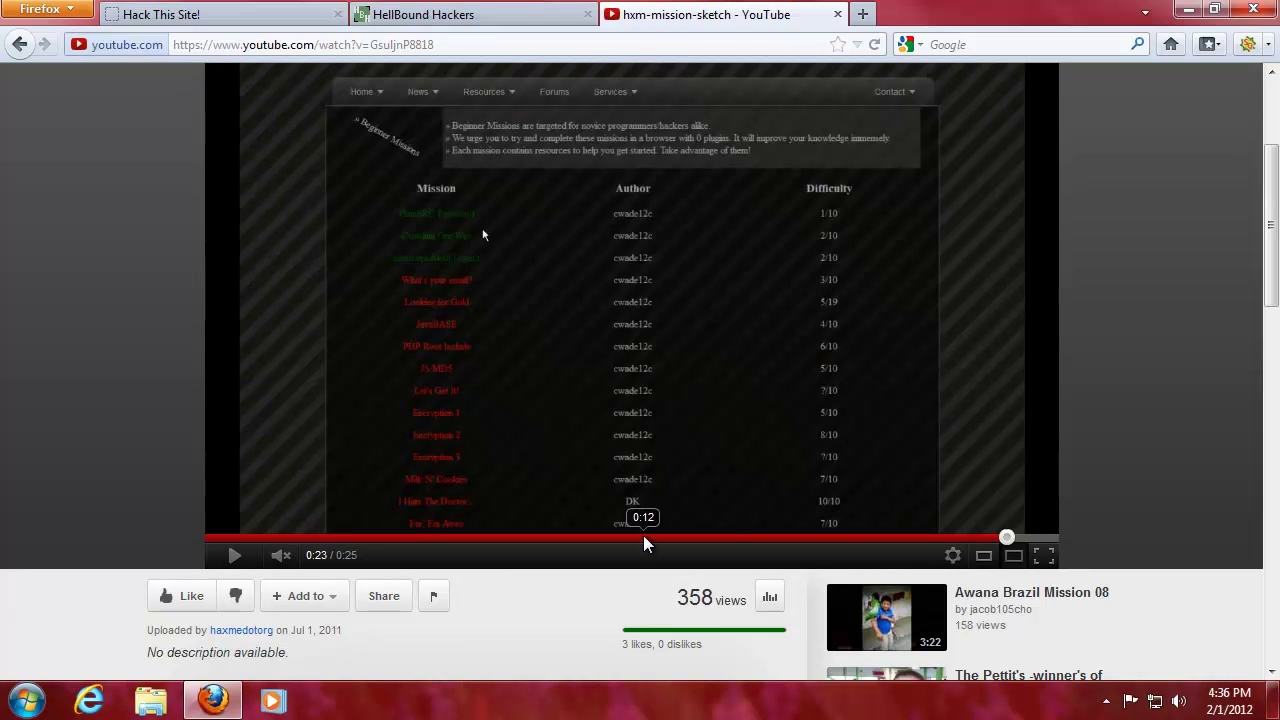
{"action": "left_click", "coordinate": [984, 555]}
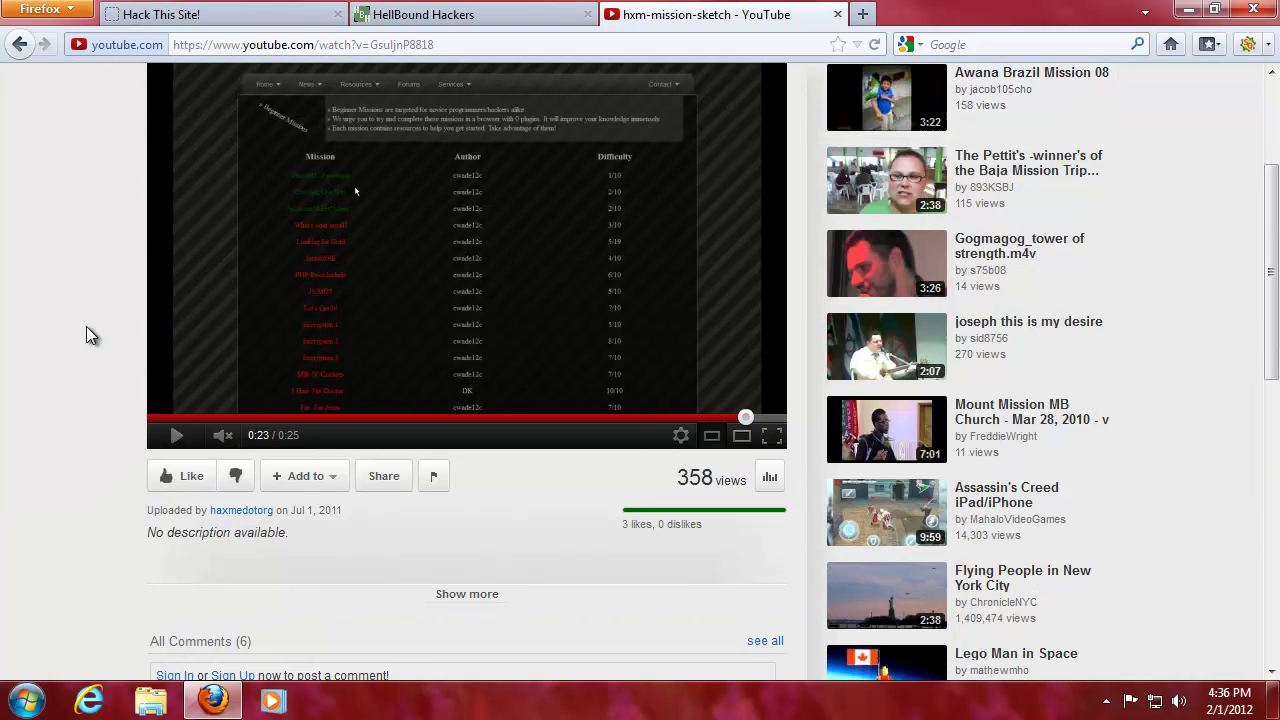
{"action": "scroll", "coordinate": [60, 320], "scroll_direction": "up", "scroll_amount": 3}
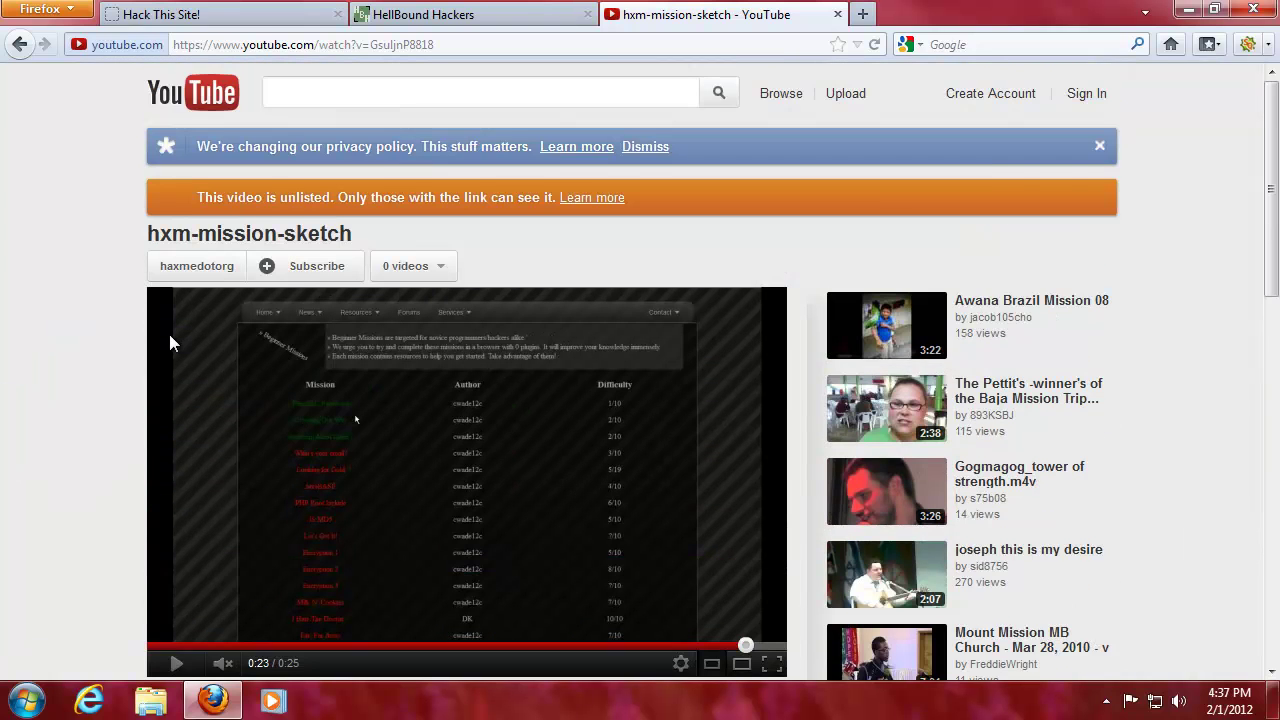
{"action": "scroll", "coordinate": [171, 337], "scroll_direction": "down", "scroll_amount": 2}
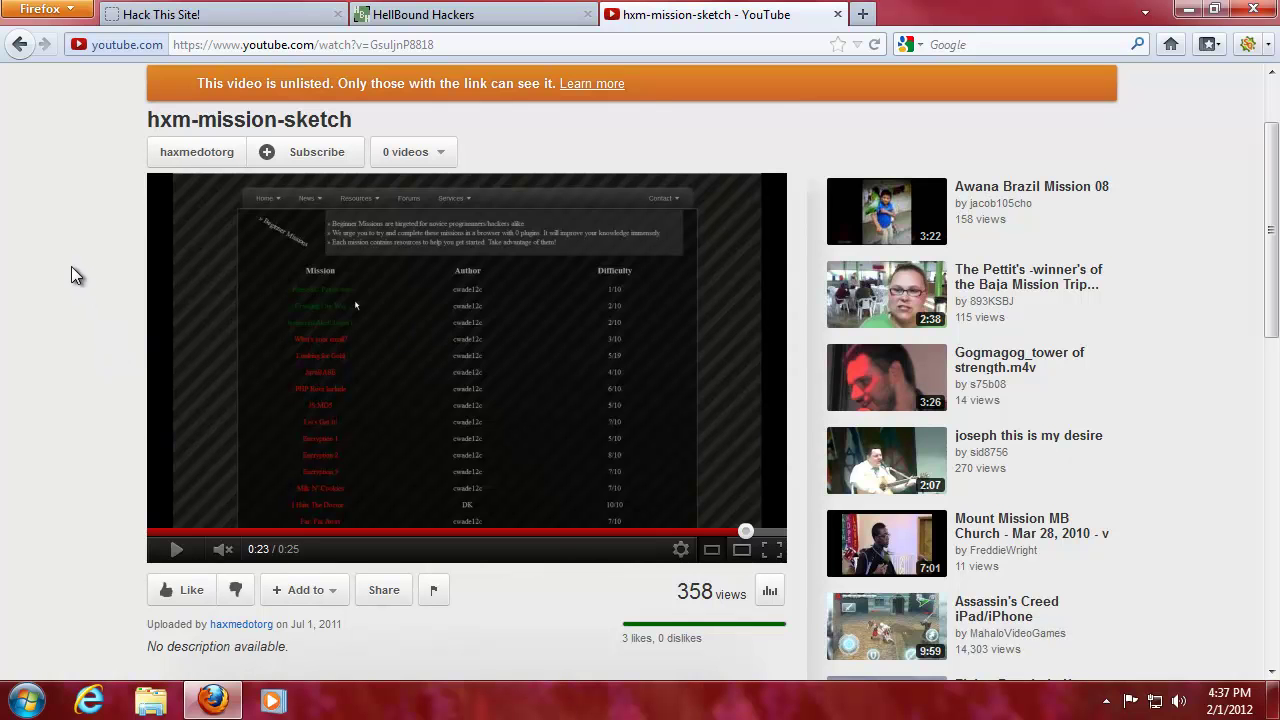
{"action": "left_click", "coordinate": [838, 14]}
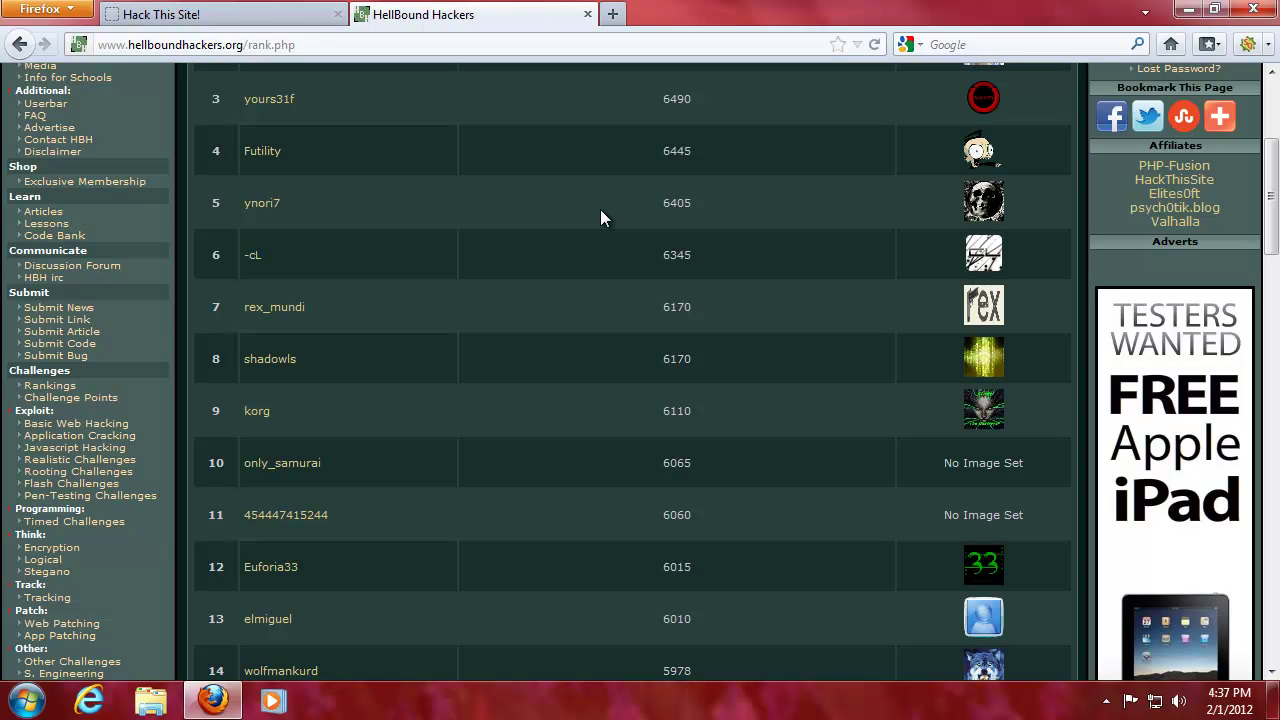
{"action": "scroll", "coordinate": [447, 305], "scroll_direction": "up", "scroll_amount": 5}
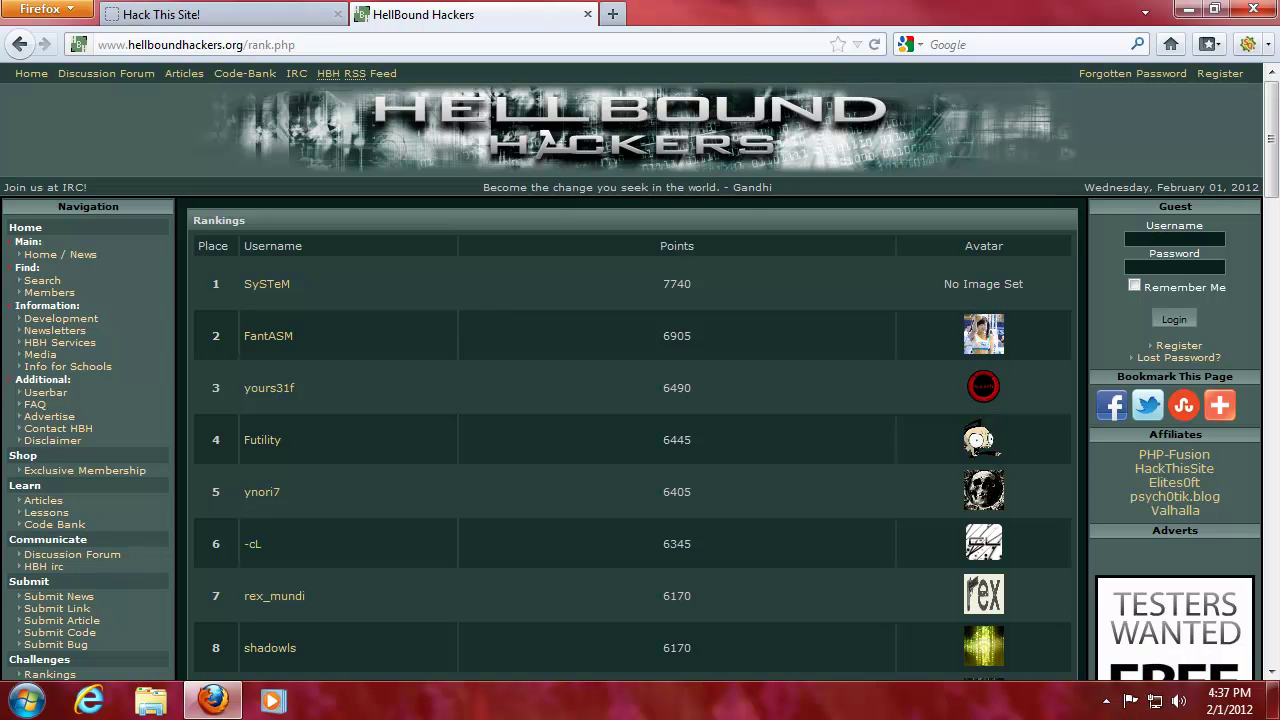
{"action": "left_click", "coordinate": [1185, 12]}
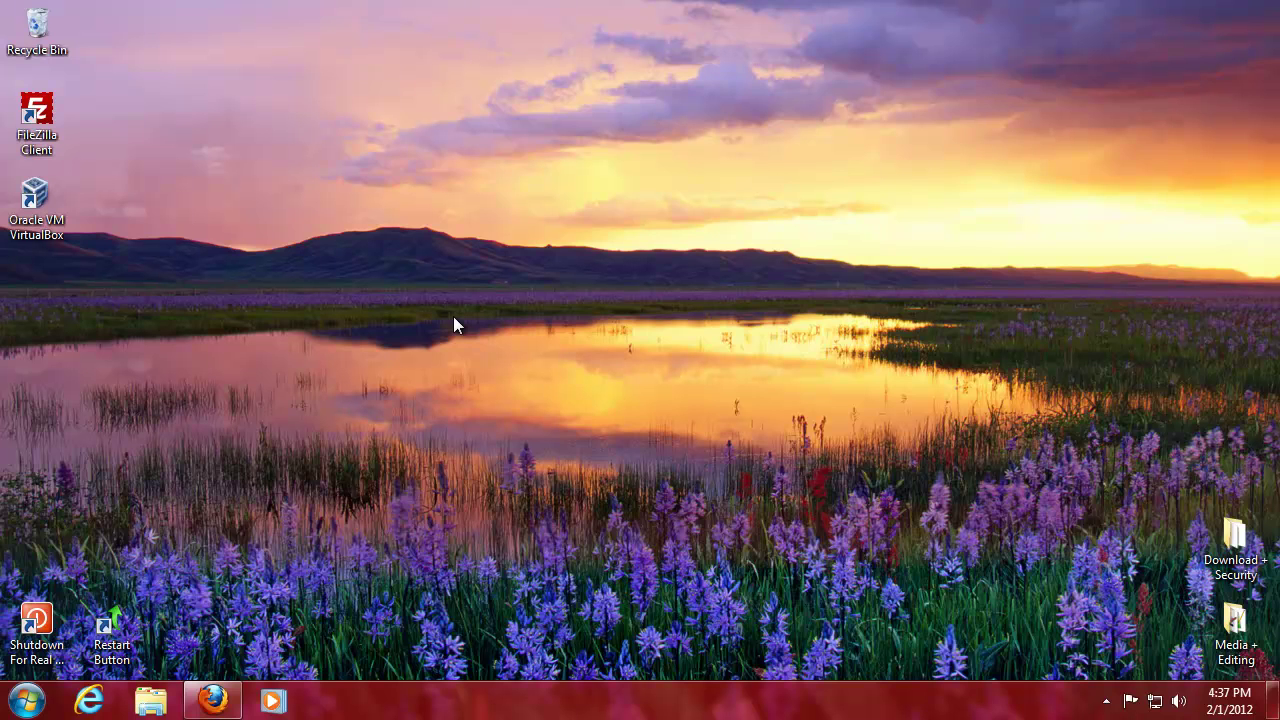
Step: Switch to µTorrent, wait for the Metasploitable.zip download to finish and close its window
{"action": "left_click", "coordinate": [1106, 700]}
{"action": "left_click", "coordinate": [1104, 598]}
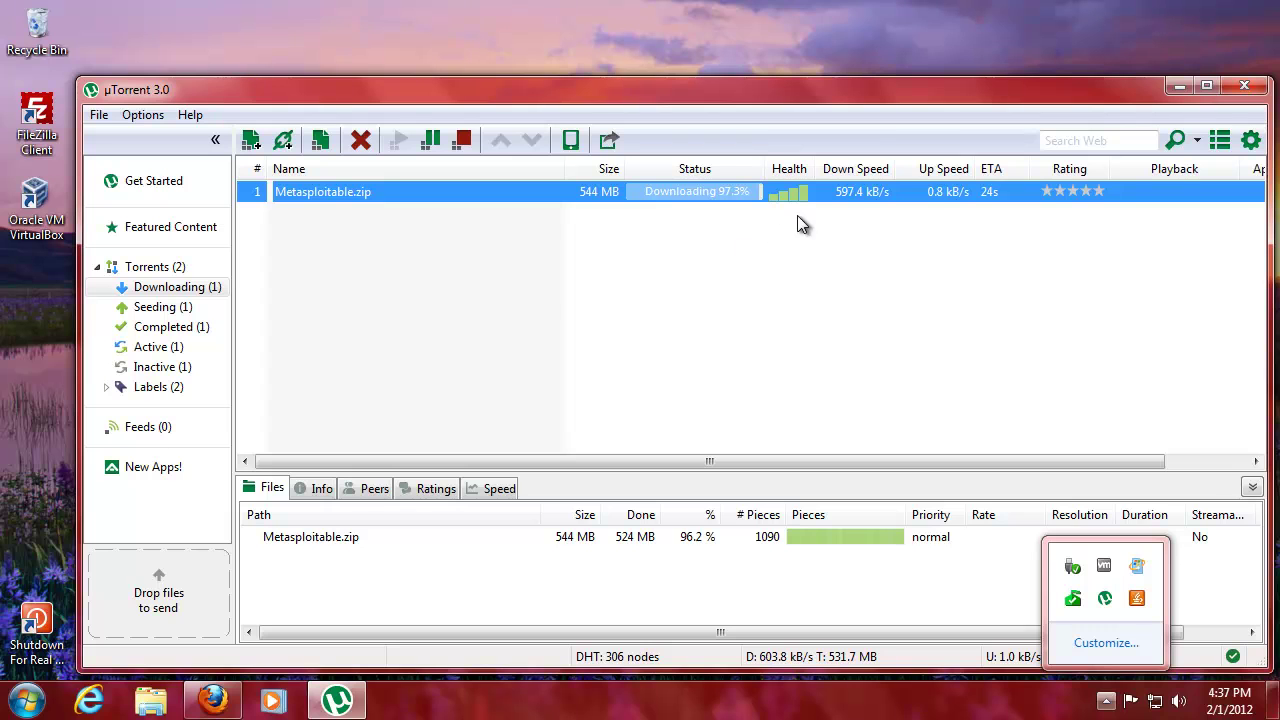
{"action": "left_click", "coordinate": [850, 200]}
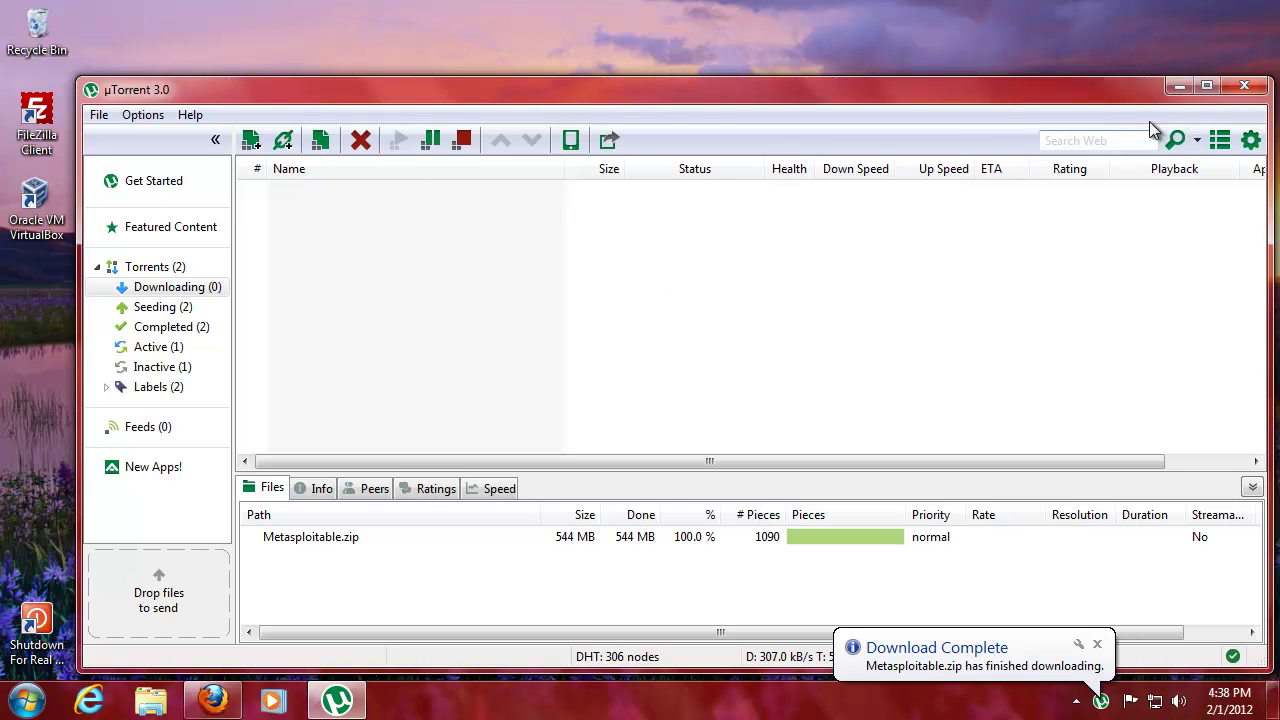
{"action": "left_click", "coordinate": [1244, 86]}
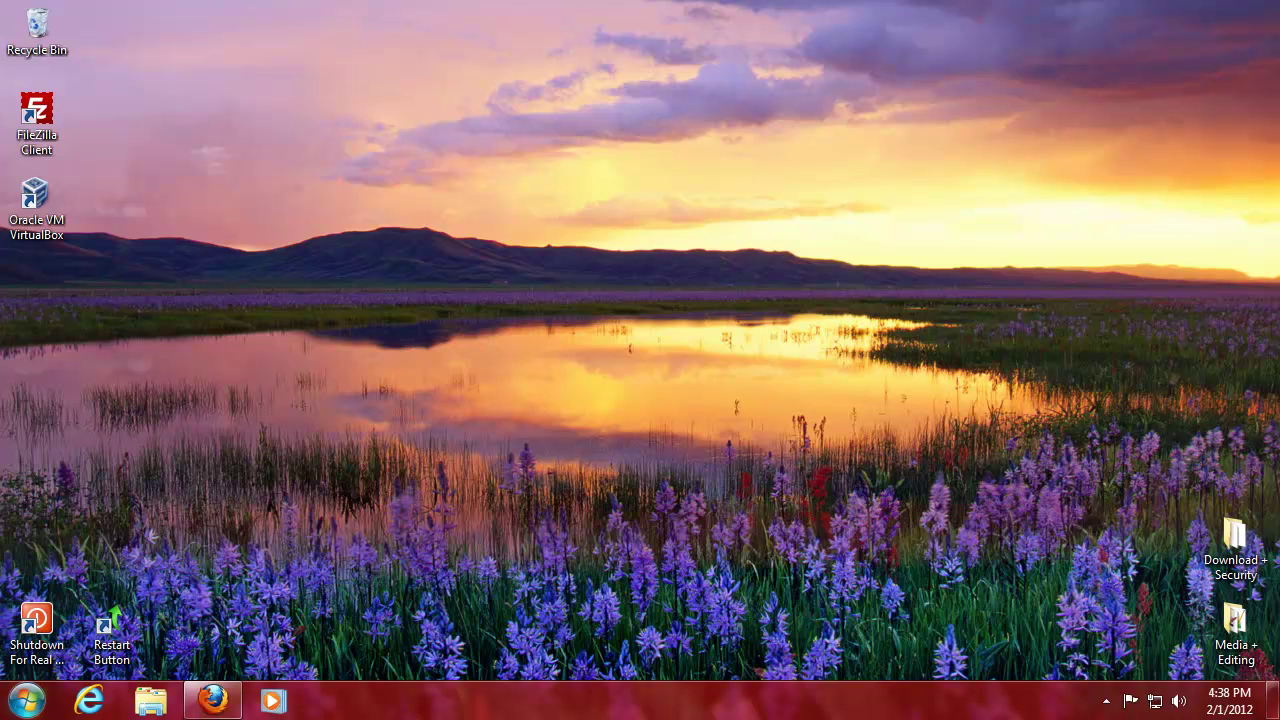
Step: Open the Downloads folder and extract the Metasploitable zip archive with 7-Zip into its own Metasploitable folder
{"action": "left_click", "coordinate": [150, 700]}
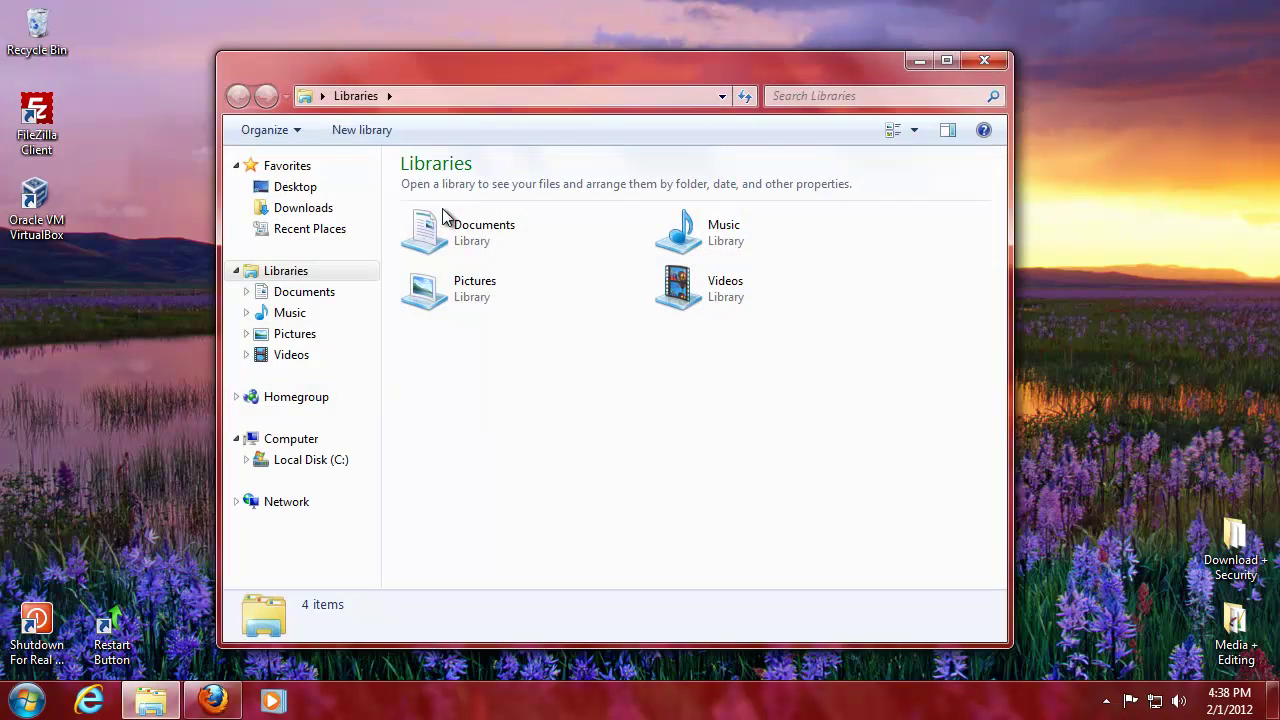
{"action": "left_click", "coordinate": [300, 208]}
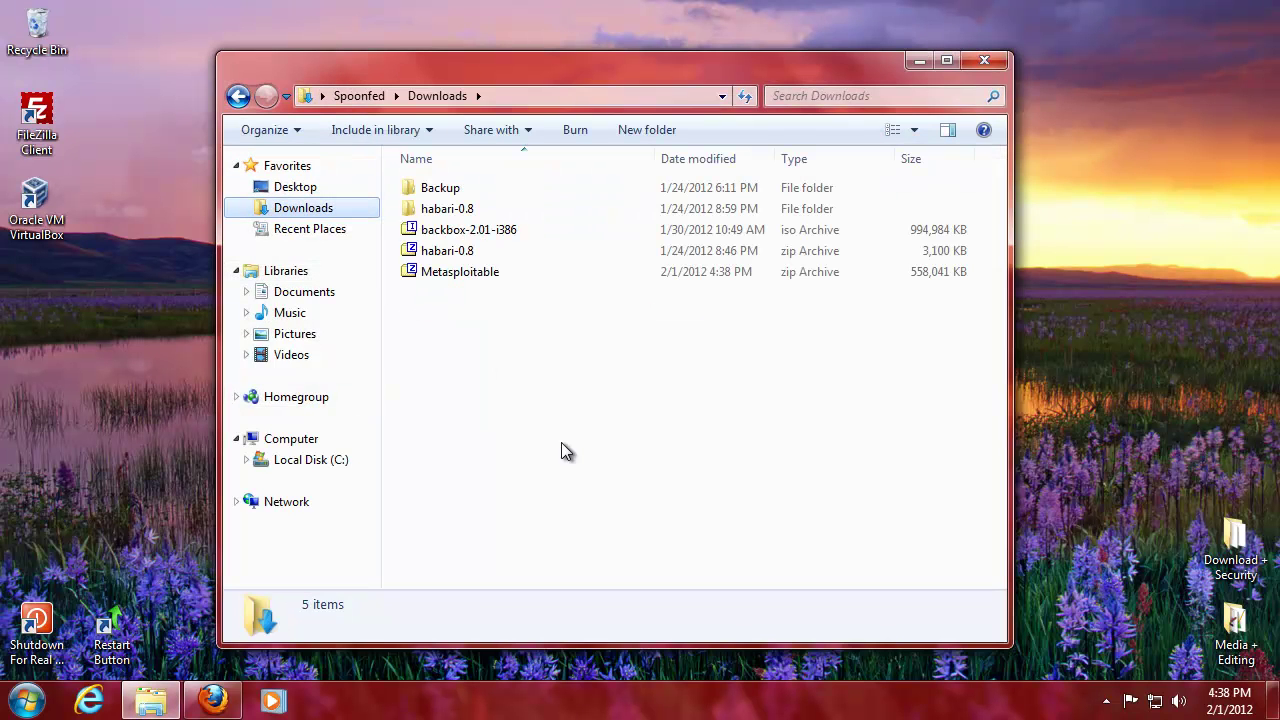
{"action": "right_click", "coordinate": [463, 281]}
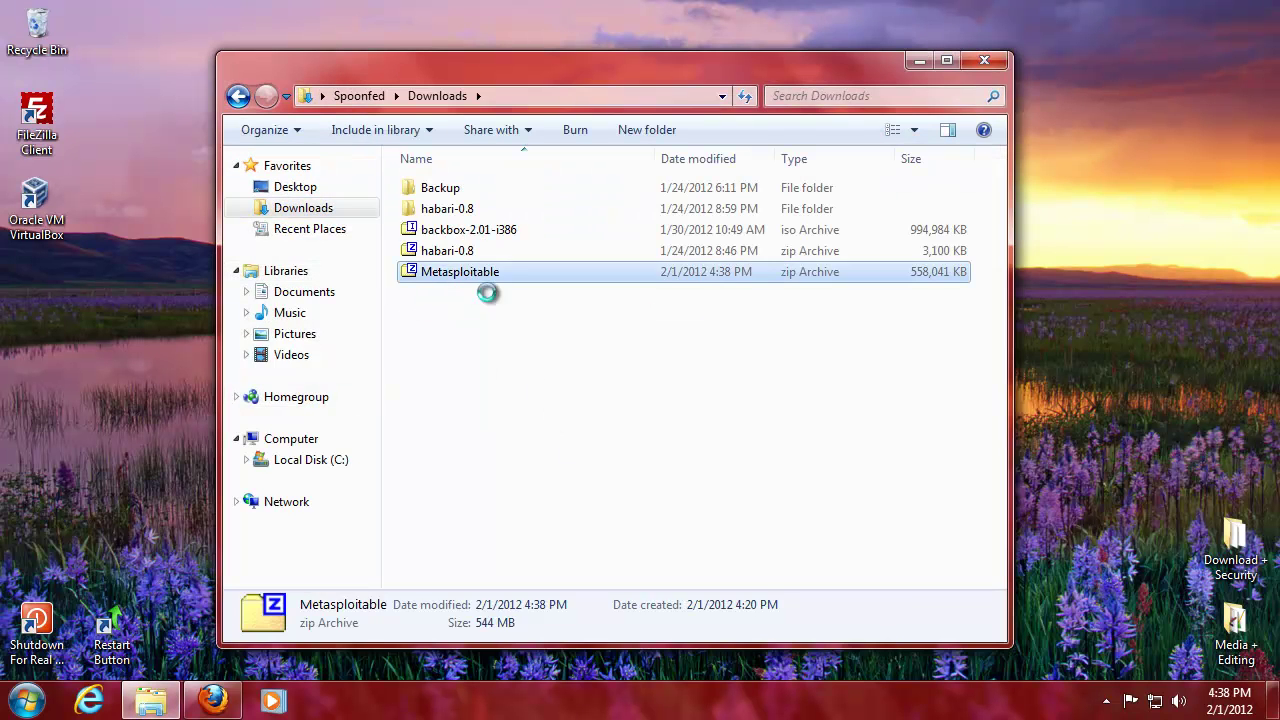
{"action": "mouse_move", "coordinate": [560, 311]}
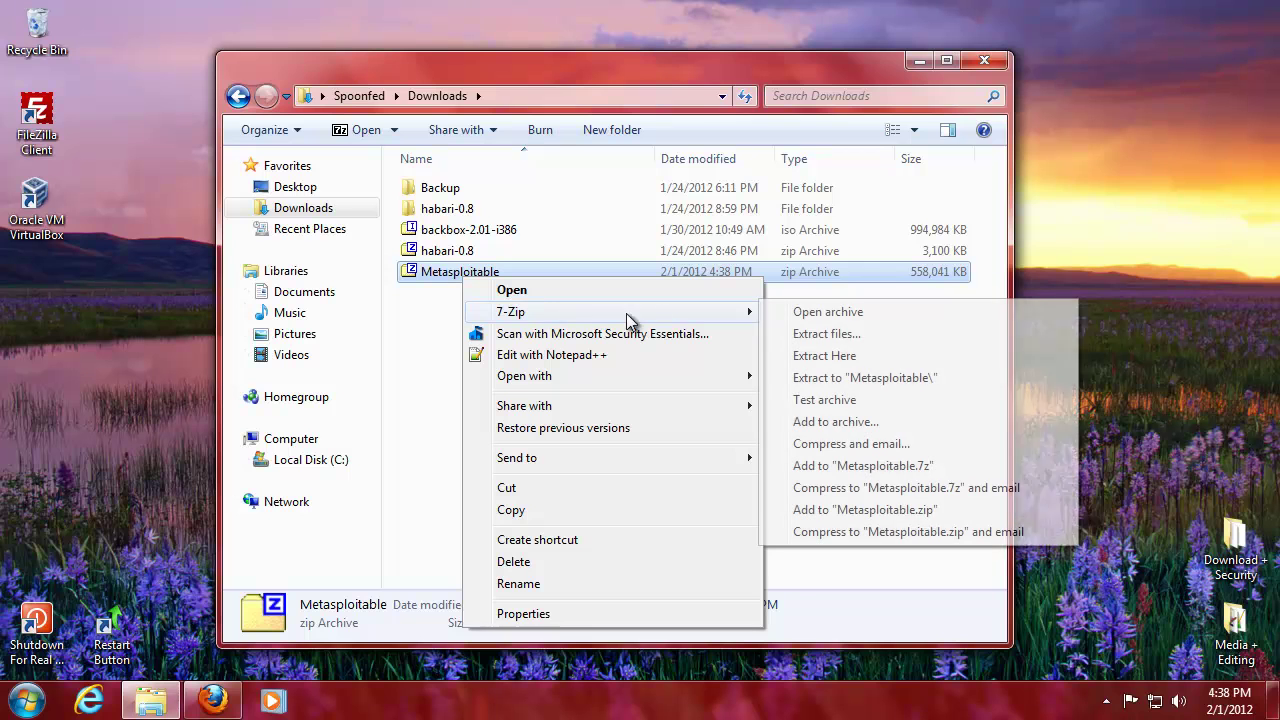
{"action": "left_click", "coordinate": [829, 381]}
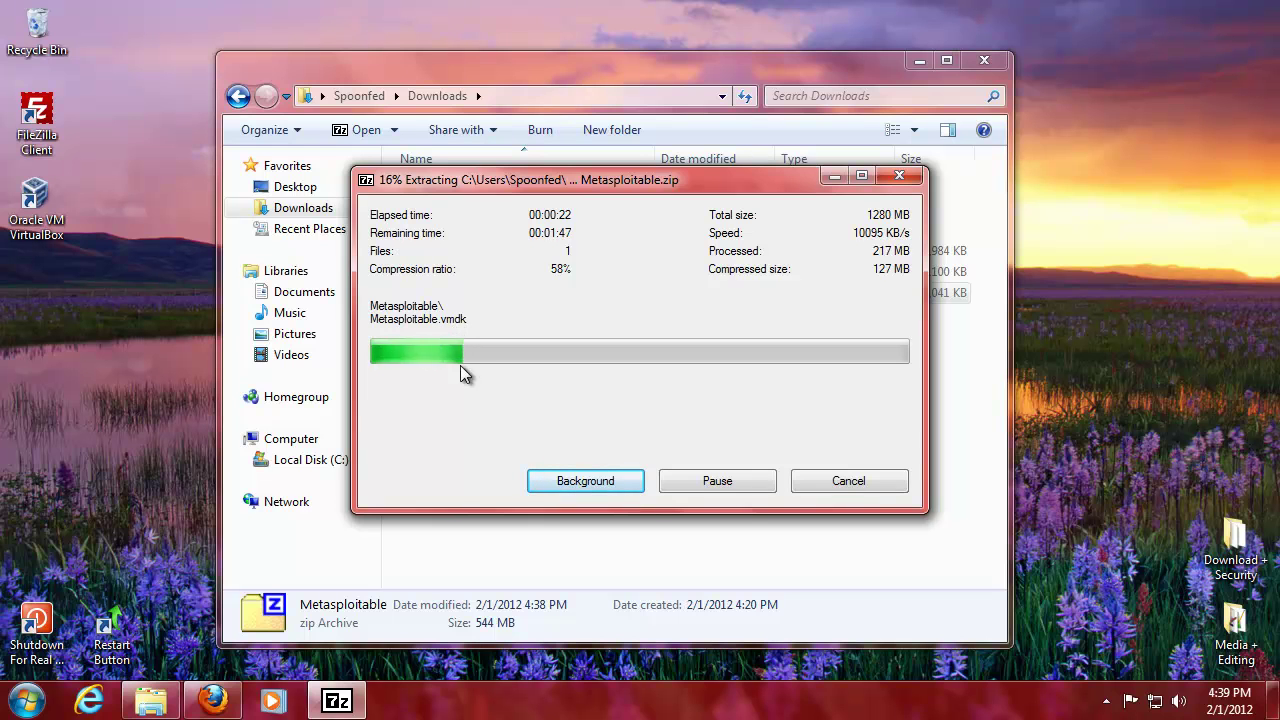
Step: Open the nested Metasploitable folder inside the extracted one and bring back the 7-Zip progress window until extraction ends
{"action": "left_click", "coordinate": [528, 62]}
{"action": "double_click", "coordinate": [459, 230]}
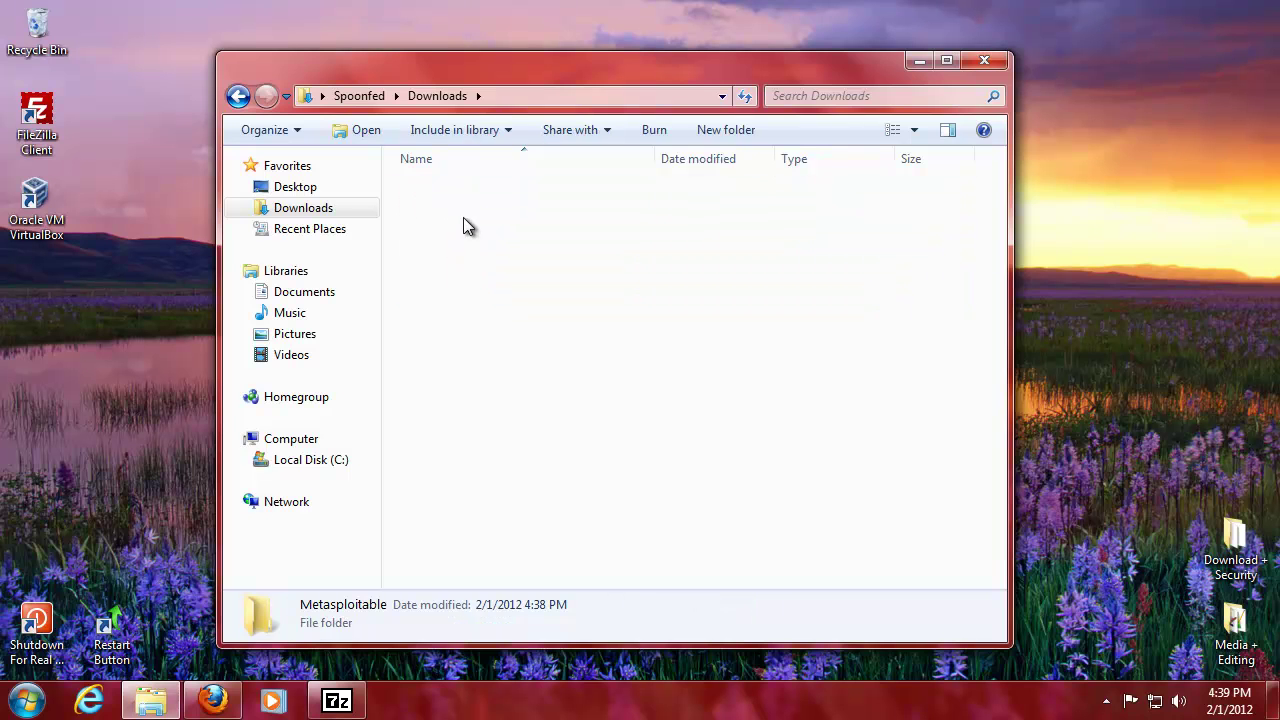
{"action": "double_click", "coordinate": [464, 192]}
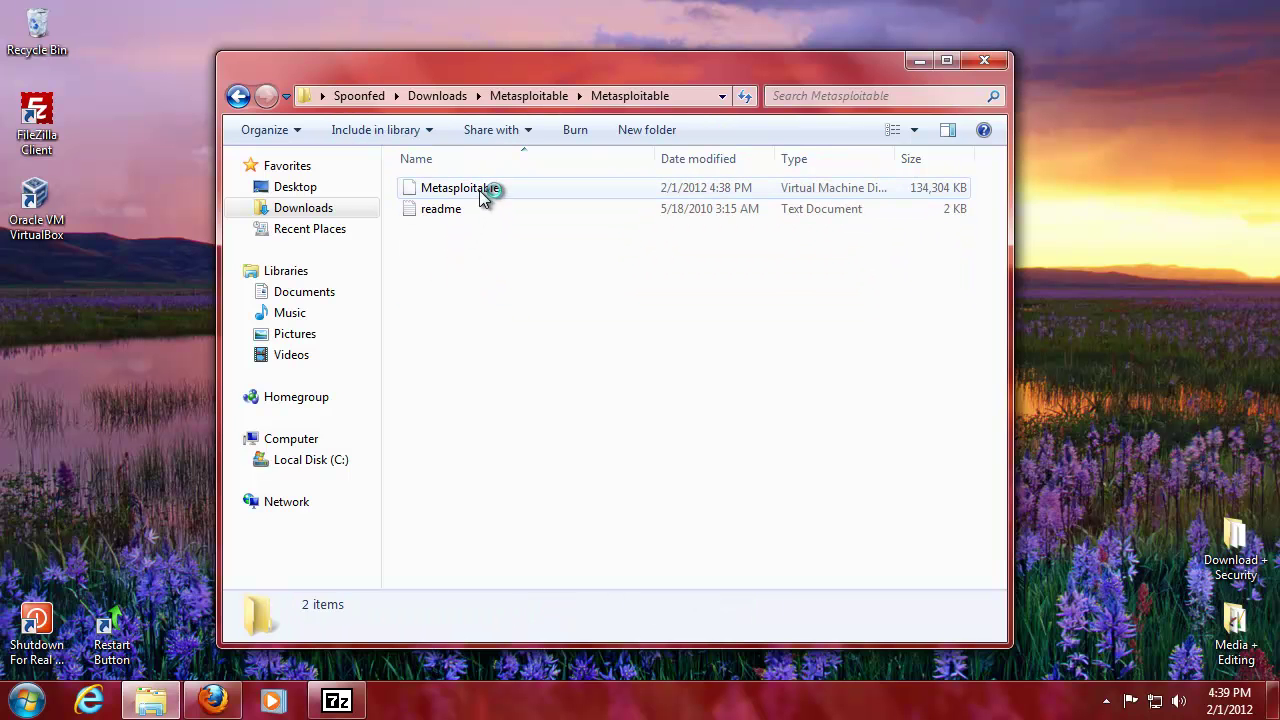
{"action": "left_click", "coordinate": [490, 190]}
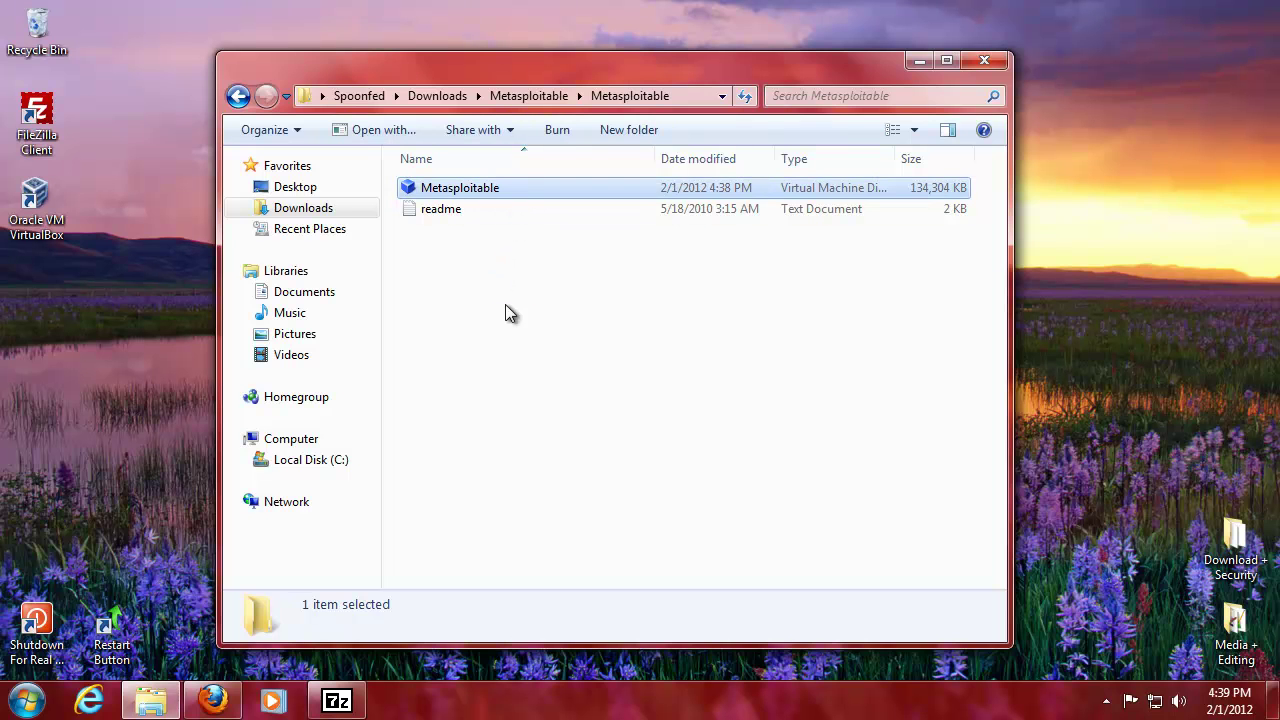
{"action": "left_click", "coordinate": [335, 692]}
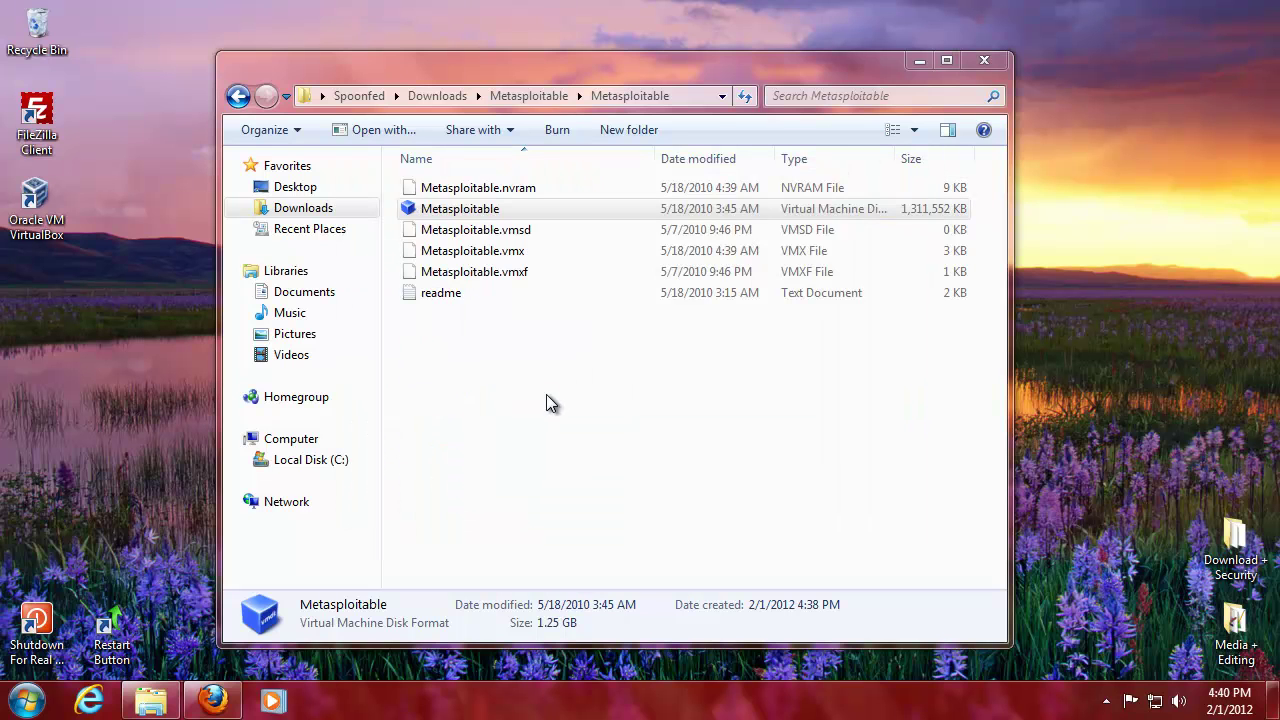
Step: Open the Metasploitable virtual disk file and choose to select a program for it from the installed ones
{"action": "double_click", "coordinate": [445, 212]}
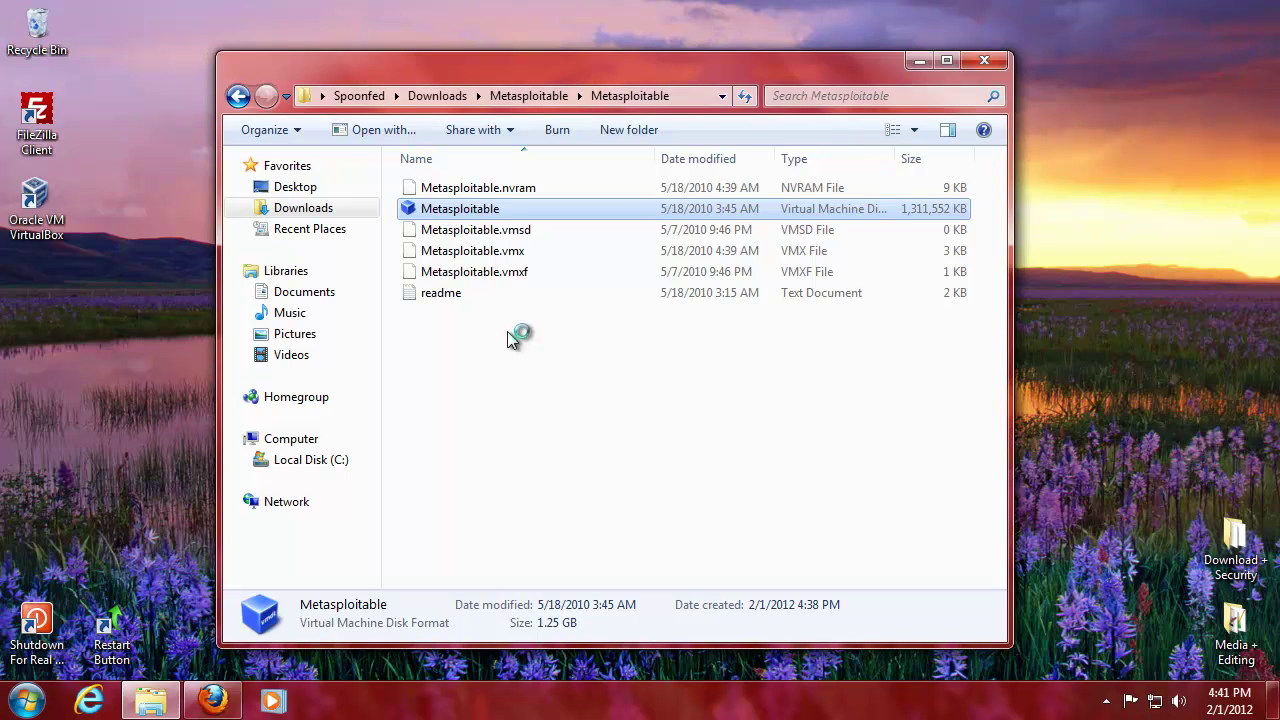
{"action": "left_click", "coordinate": [557, 402]}
{"action": "left_click", "coordinate": [674, 447]}
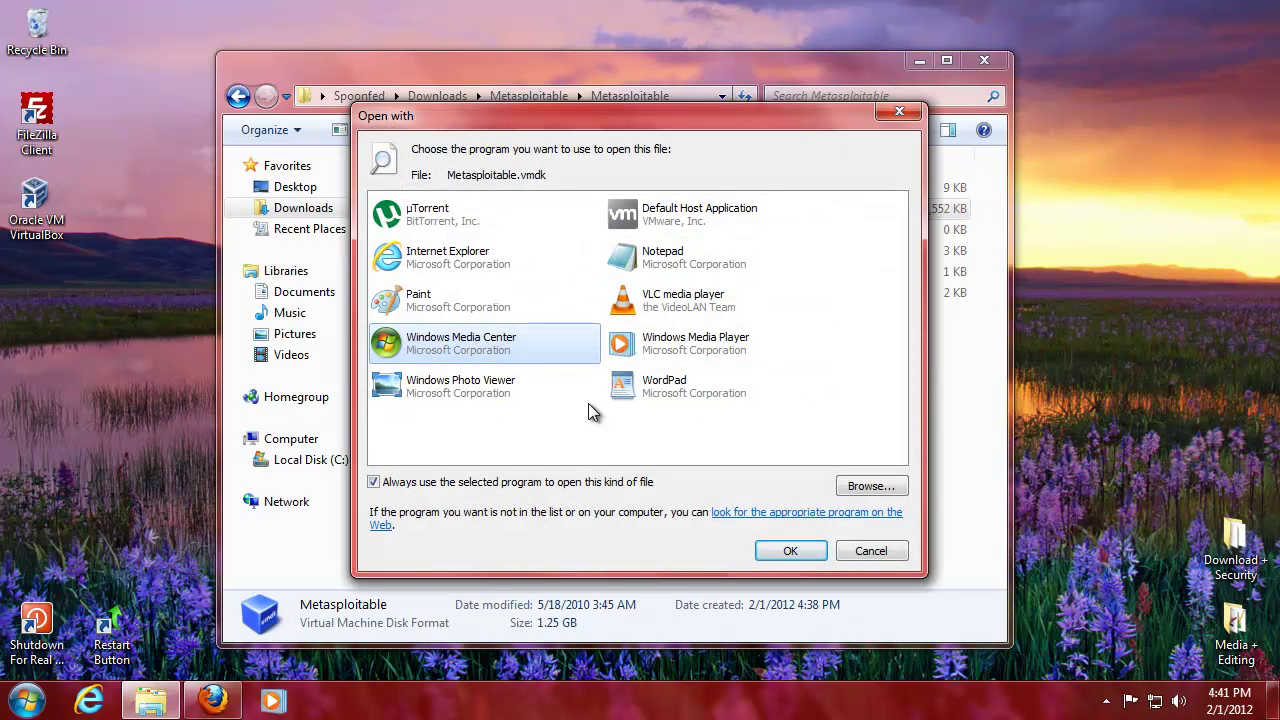
Step: Set VirtualBox from the Oracle\VirtualBox program folder as the default program for .vmdk files and open the disk with it
{"action": "left_click", "coordinate": [862, 485]}
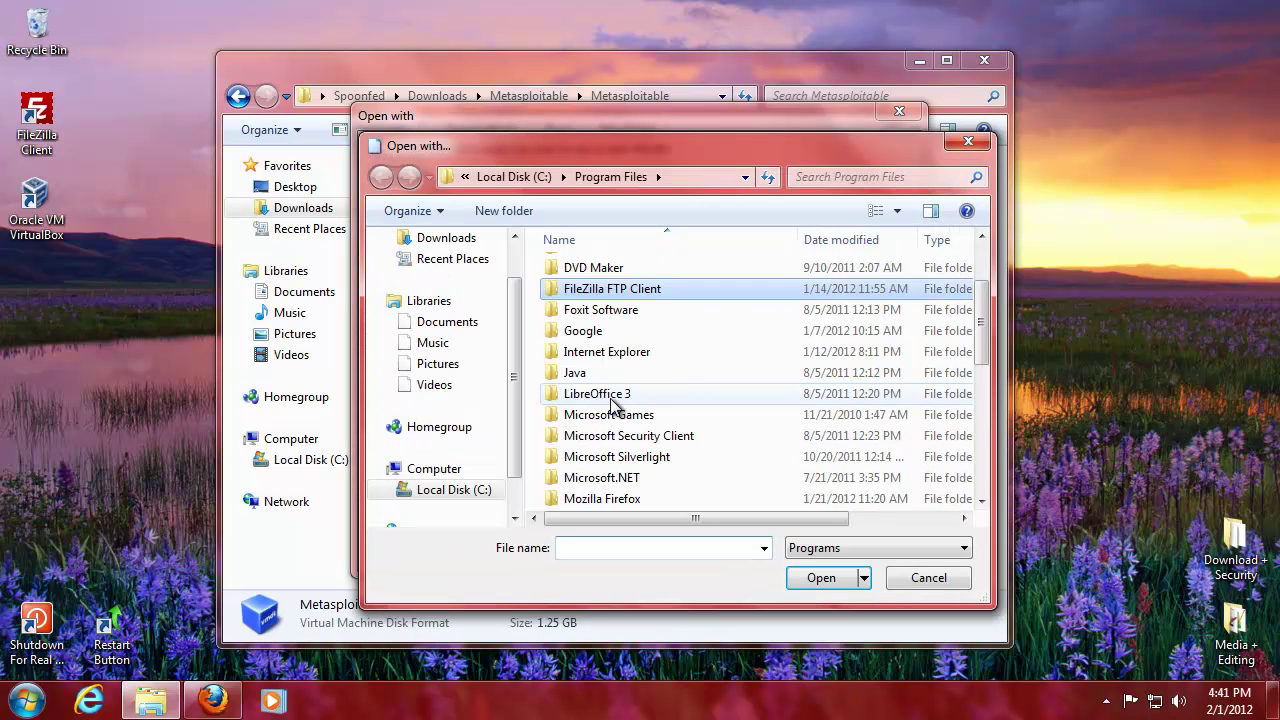
{"action": "scroll", "coordinate": [614, 402], "scroll_direction": "down", "scroll_amount": 5}
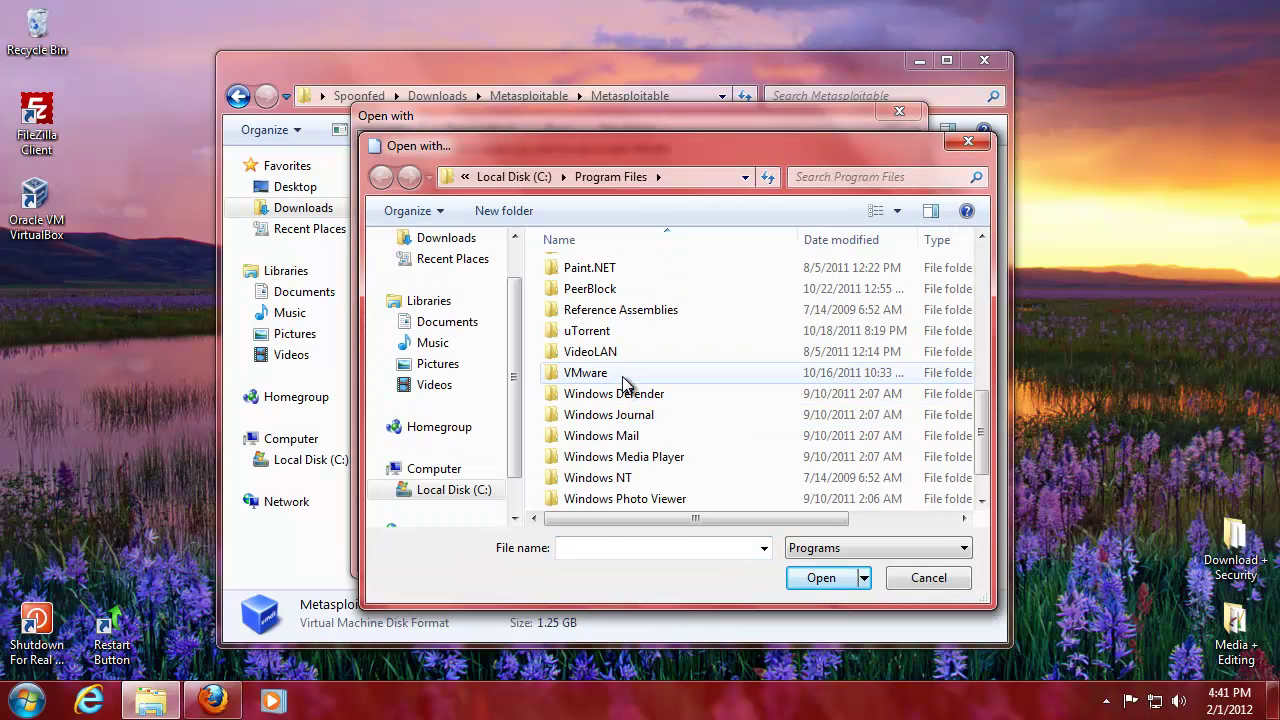
{"action": "scroll", "coordinate": [620, 375], "scroll_direction": "up", "scroll_amount": 3}
{"action": "scroll", "coordinate": [620, 372], "scroll_direction": "down", "scroll_amount": 1}
{"action": "double_click", "coordinate": [600, 373]}
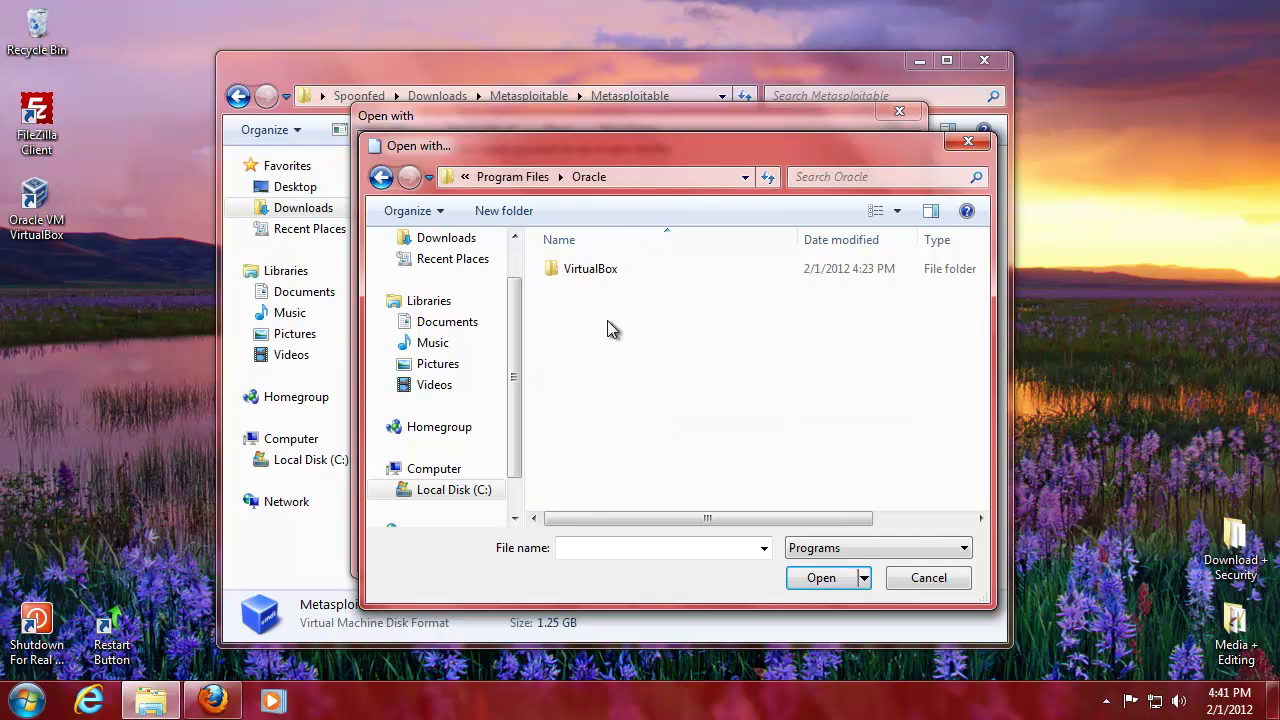
{"action": "double_click", "coordinate": [601, 271]}
{"action": "left_click", "coordinate": [608, 371]}
{"action": "scroll", "coordinate": [612, 373], "scroll_direction": "down", "scroll_amount": 1}
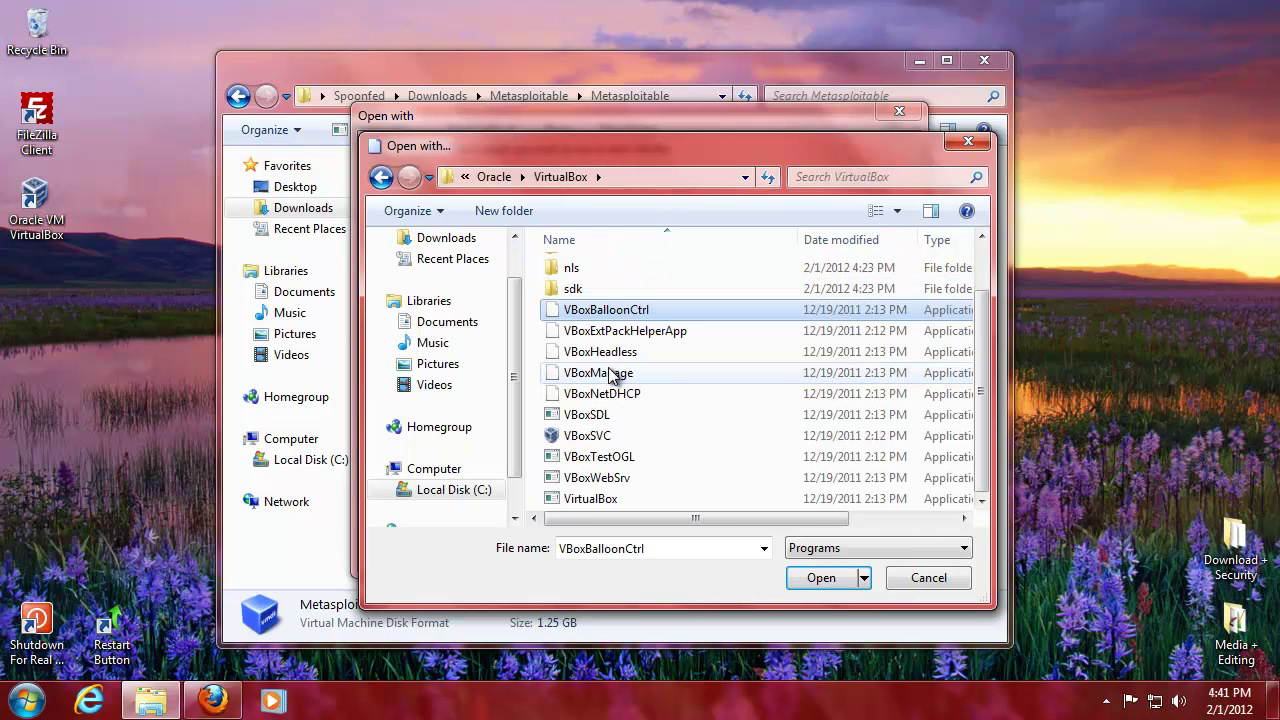
{"action": "left_click", "coordinate": [595, 498]}
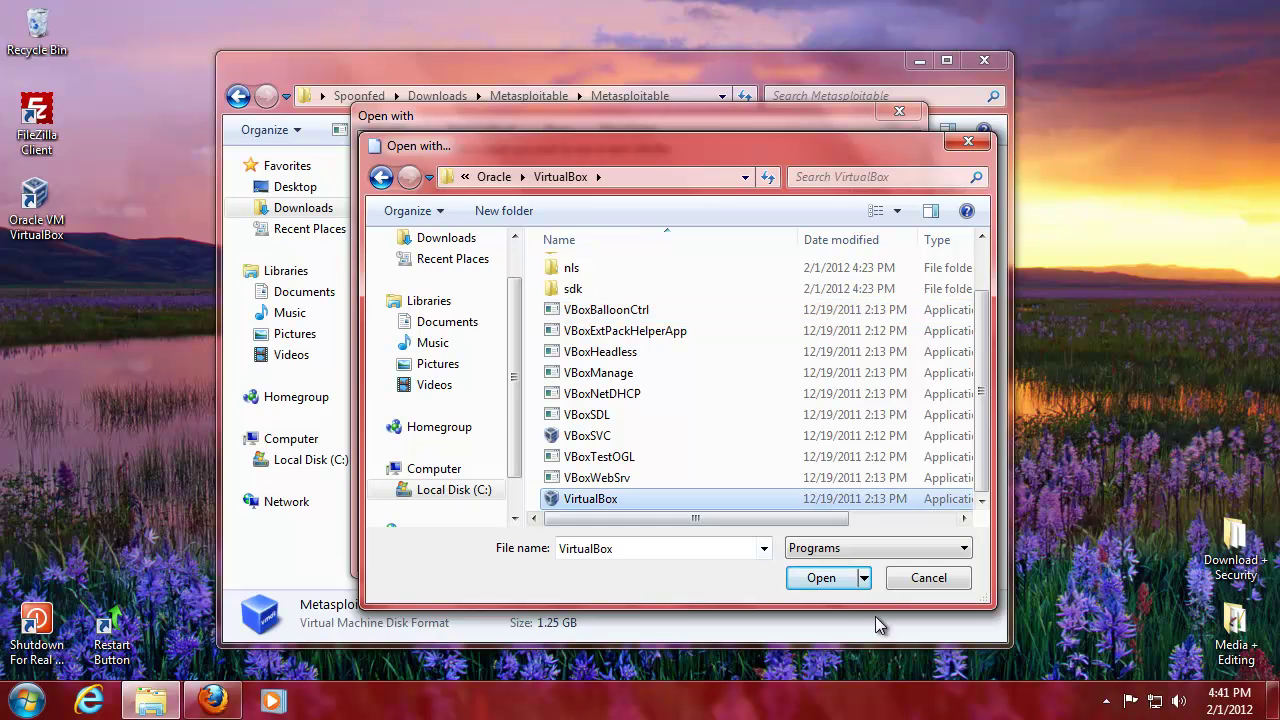
{"action": "left_click", "coordinate": [829, 578]}
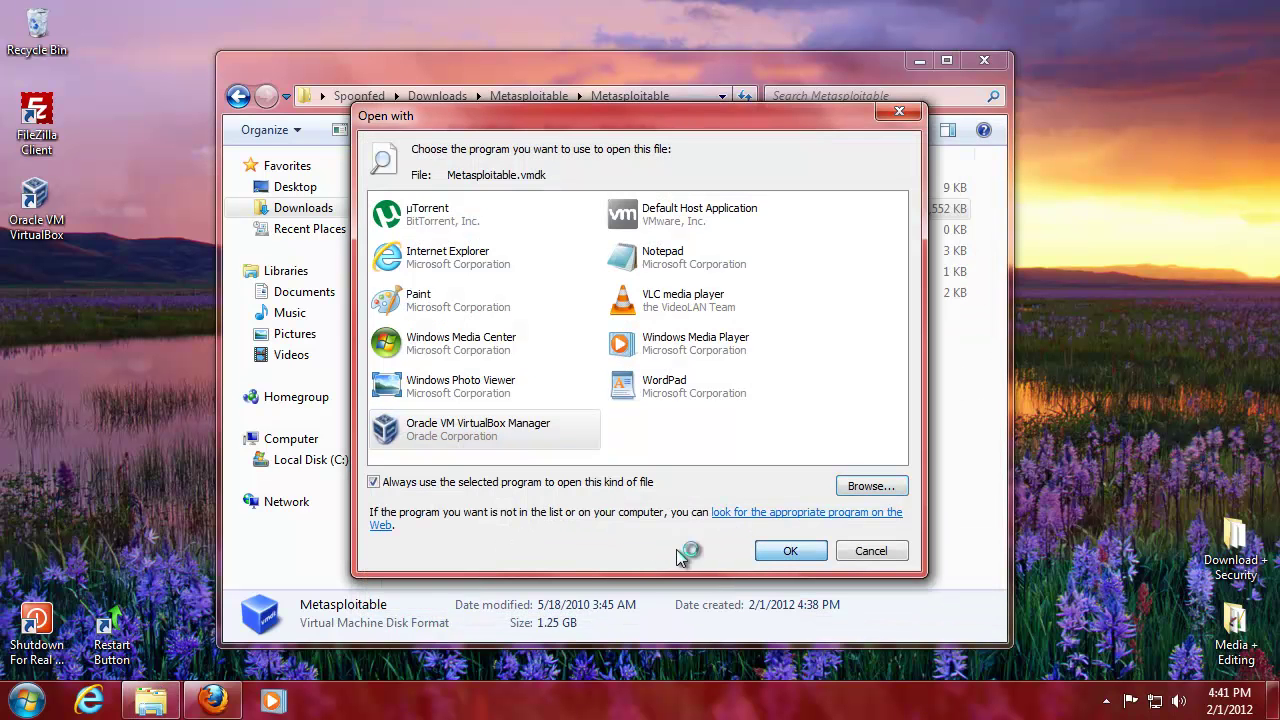
{"action": "double_click", "coordinate": [561, 445]}
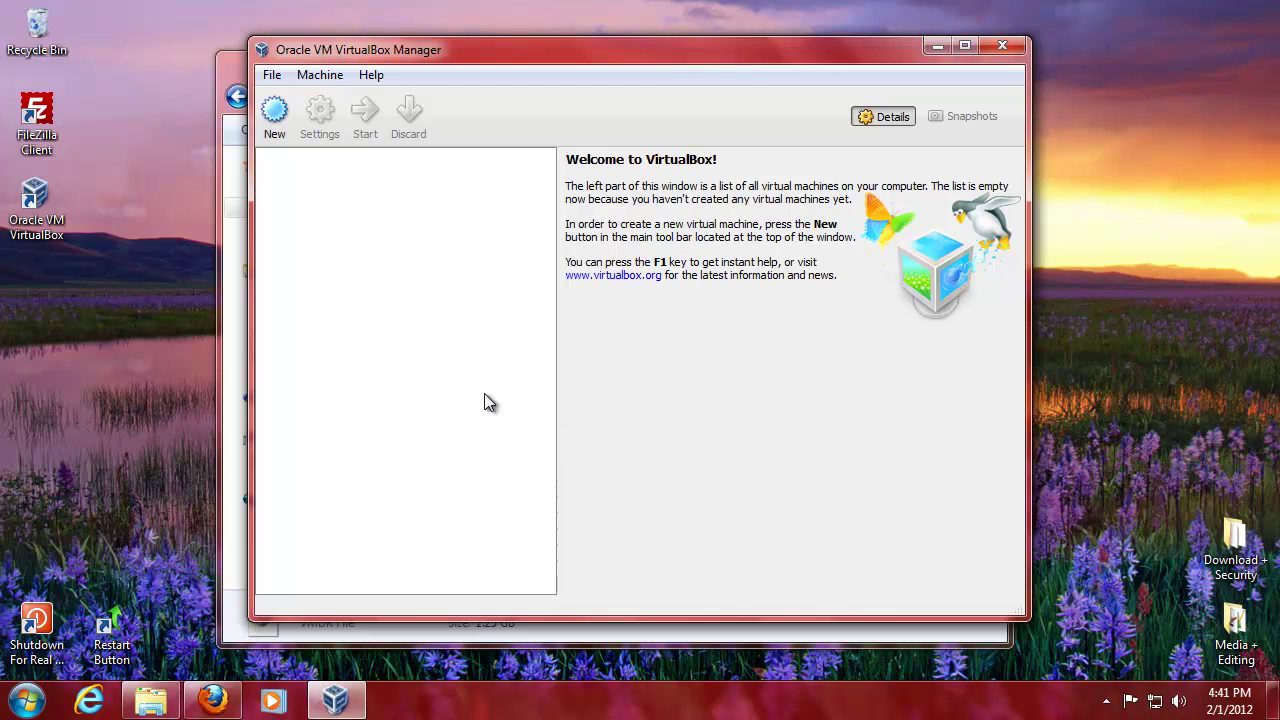
{"action": "left_click_drag", "start_coordinate": [491, 48], "coordinate": [588, 62]}
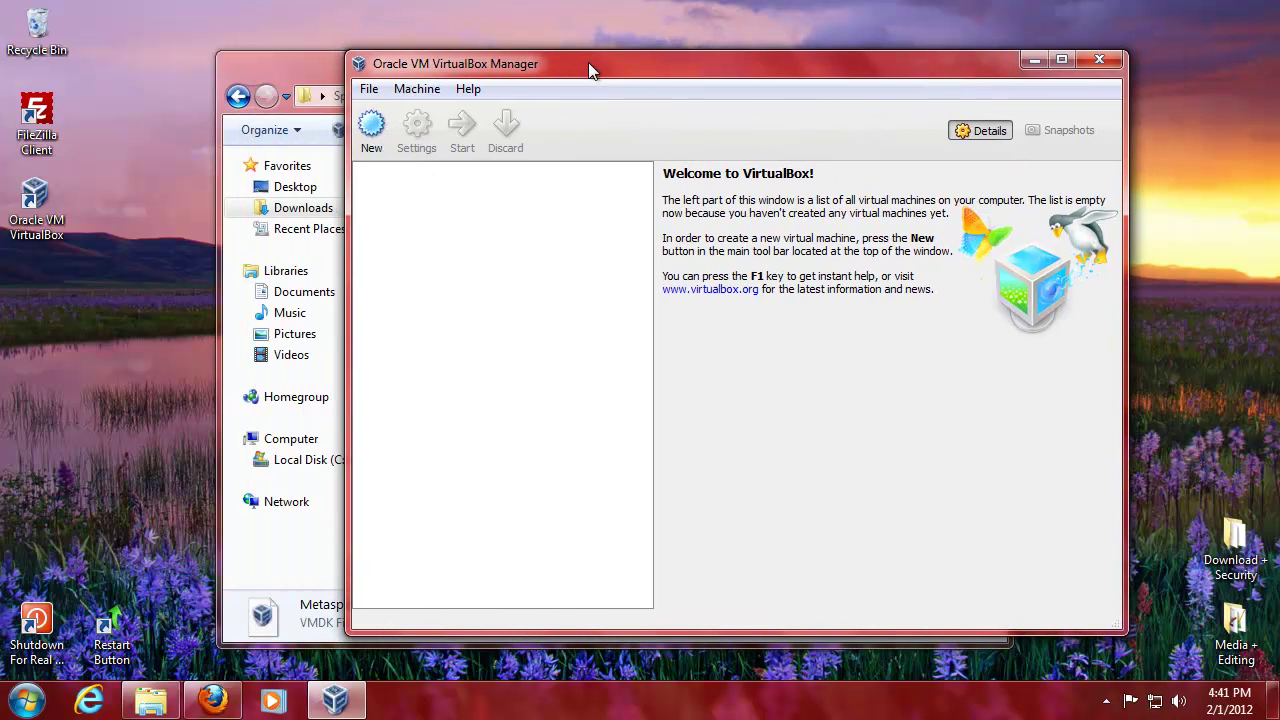
{"action": "left_click", "coordinate": [369, 89]}
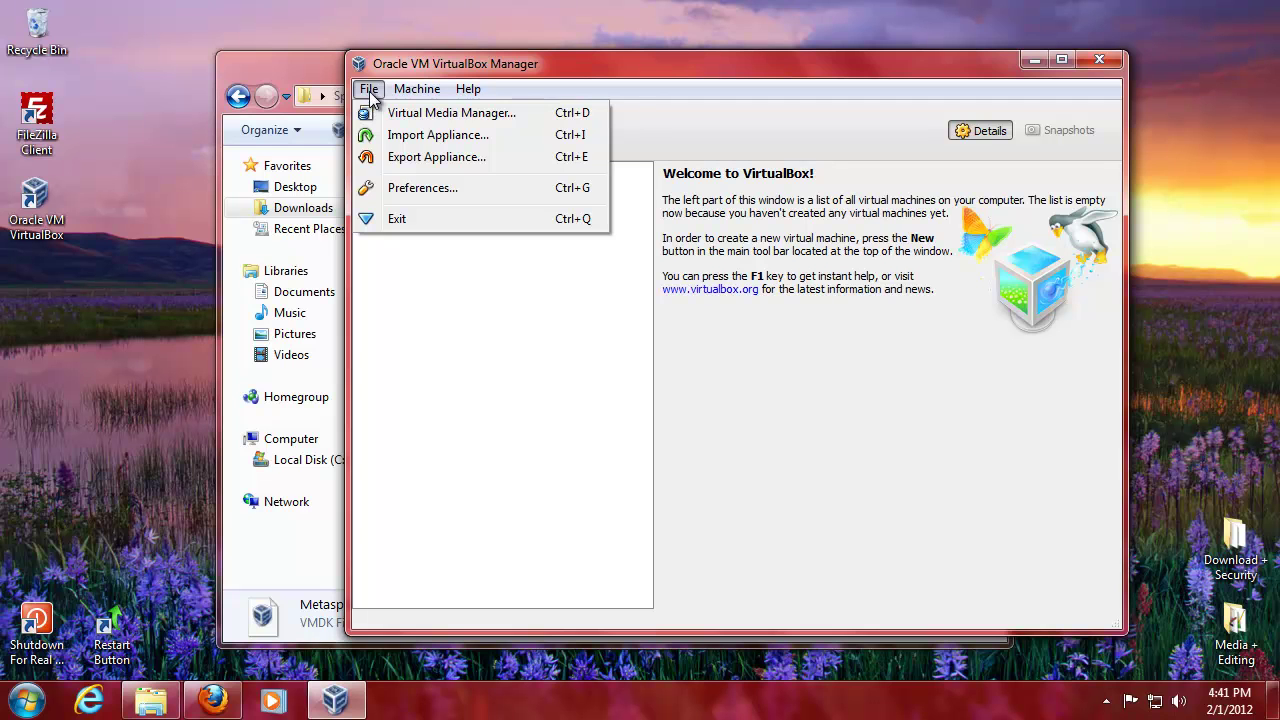
{"action": "mouse_move", "coordinate": [407, 88]}
{"action": "left_click", "coordinate": [370, 90]}
{"action": "left_click", "coordinate": [369, 89]}
{"action": "mouse_move", "coordinate": [417, 89]}
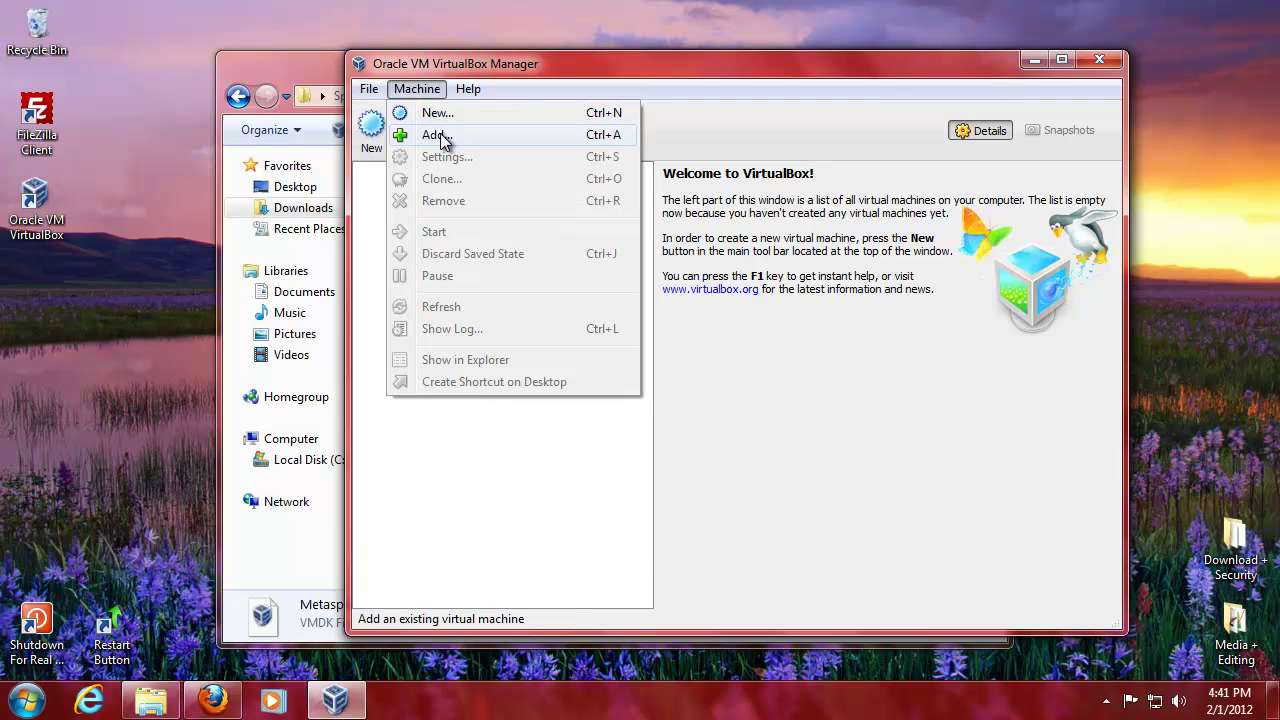
{"action": "left_click", "coordinate": [443, 134]}
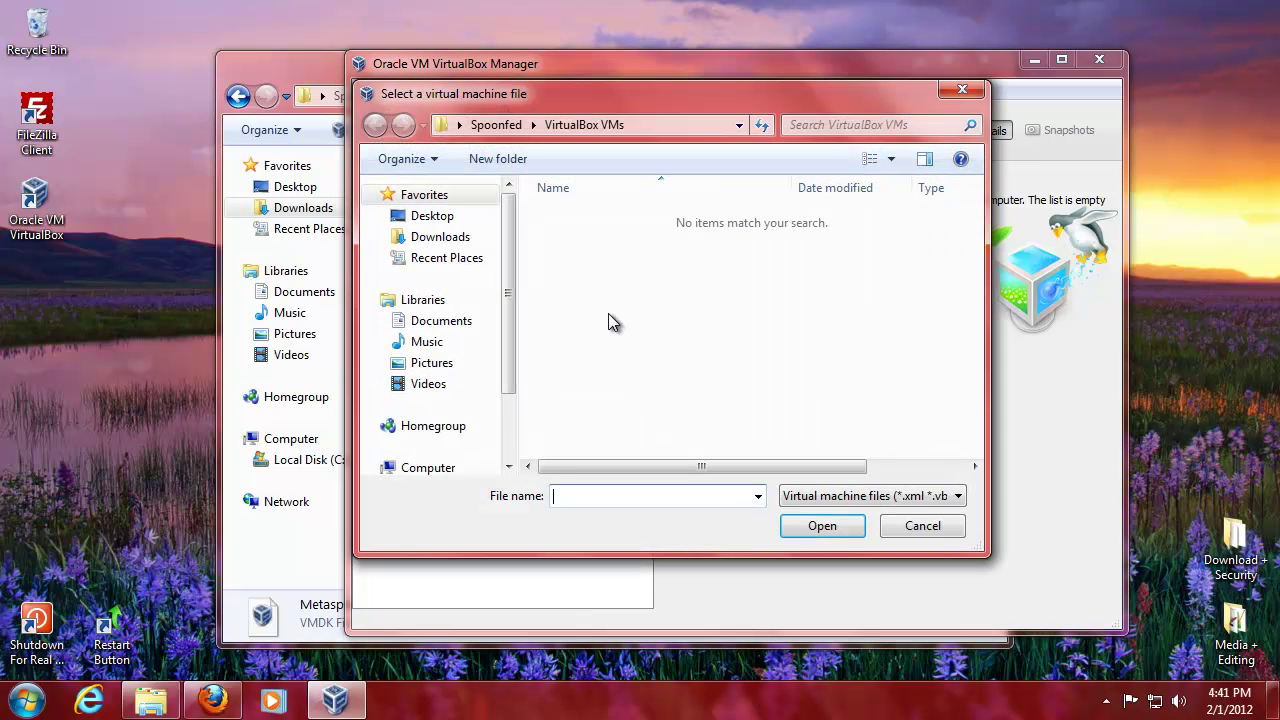
{"action": "left_click", "coordinate": [495, 237]}
{"action": "double_click", "coordinate": [586, 255]}
{"action": "double_click", "coordinate": [594, 220]}
{"action": "left_click", "coordinate": [905, 497]}
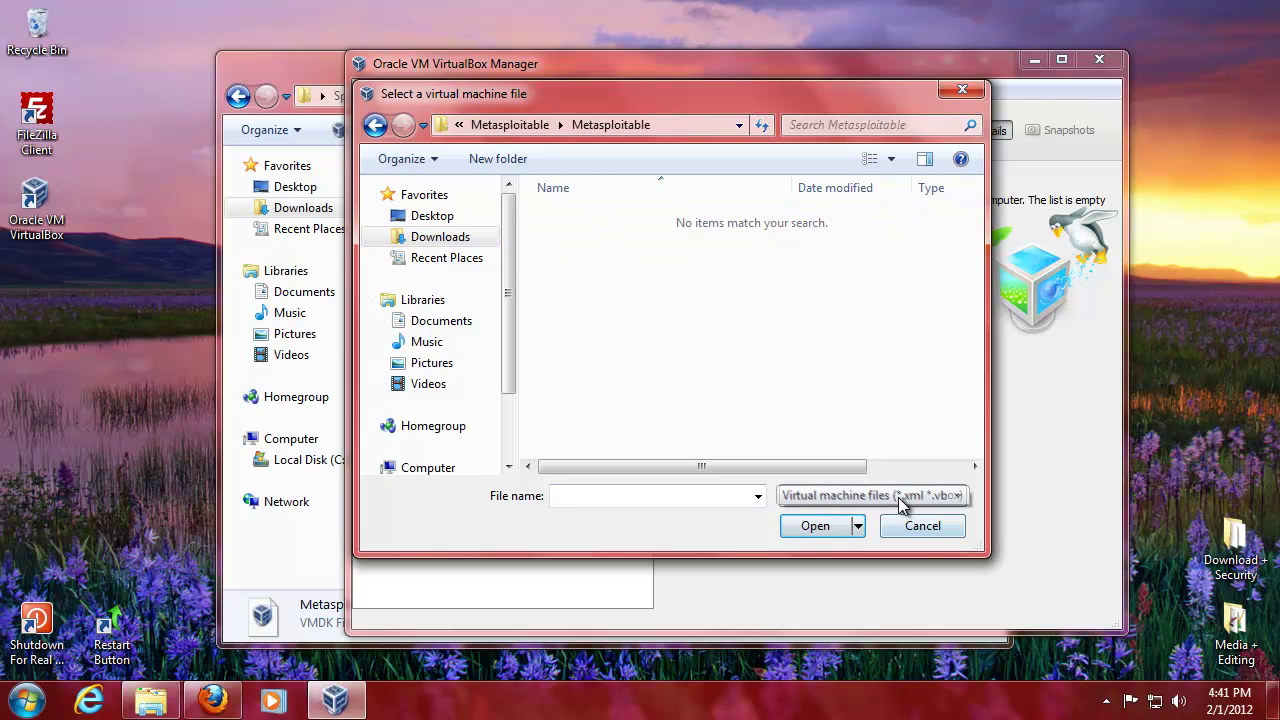
{"action": "left_click", "coordinate": [920, 510]}
{"action": "left_click", "coordinate": [922, 530]}
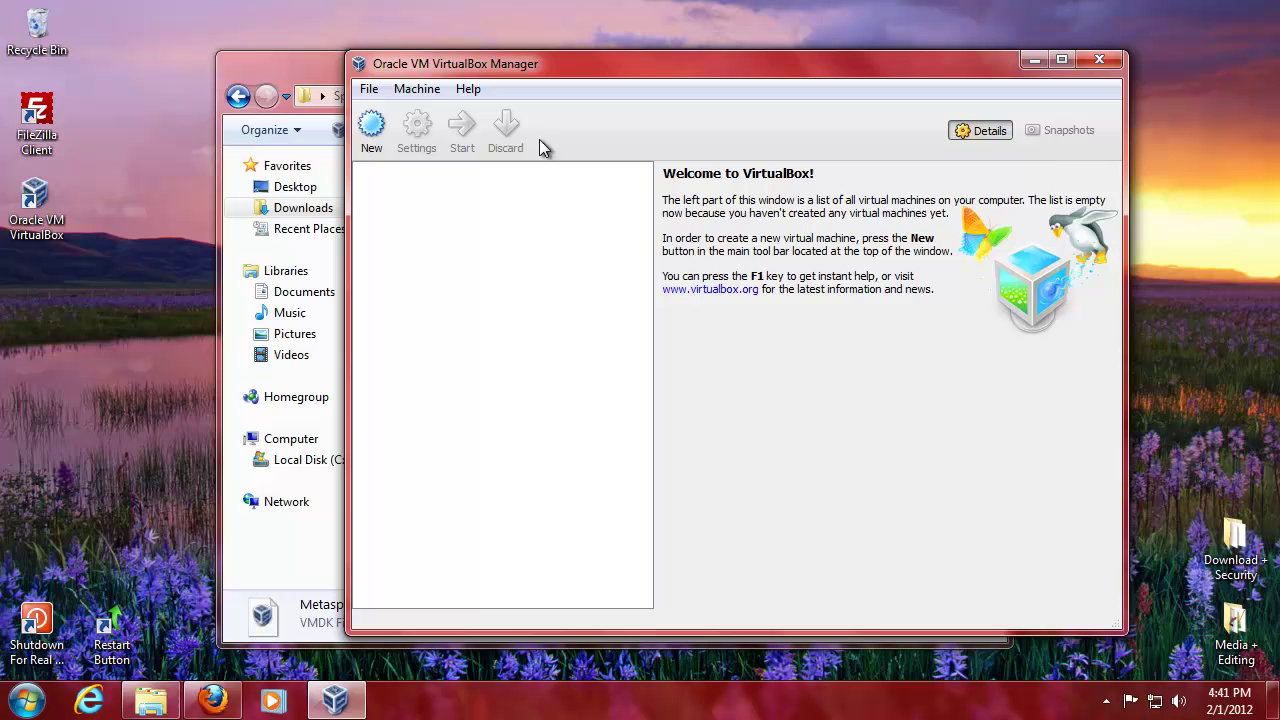
Step: Start creating a new virtual machine and name it Metasploitable
{"action": "left_click", "coordinate": [372, 126]}
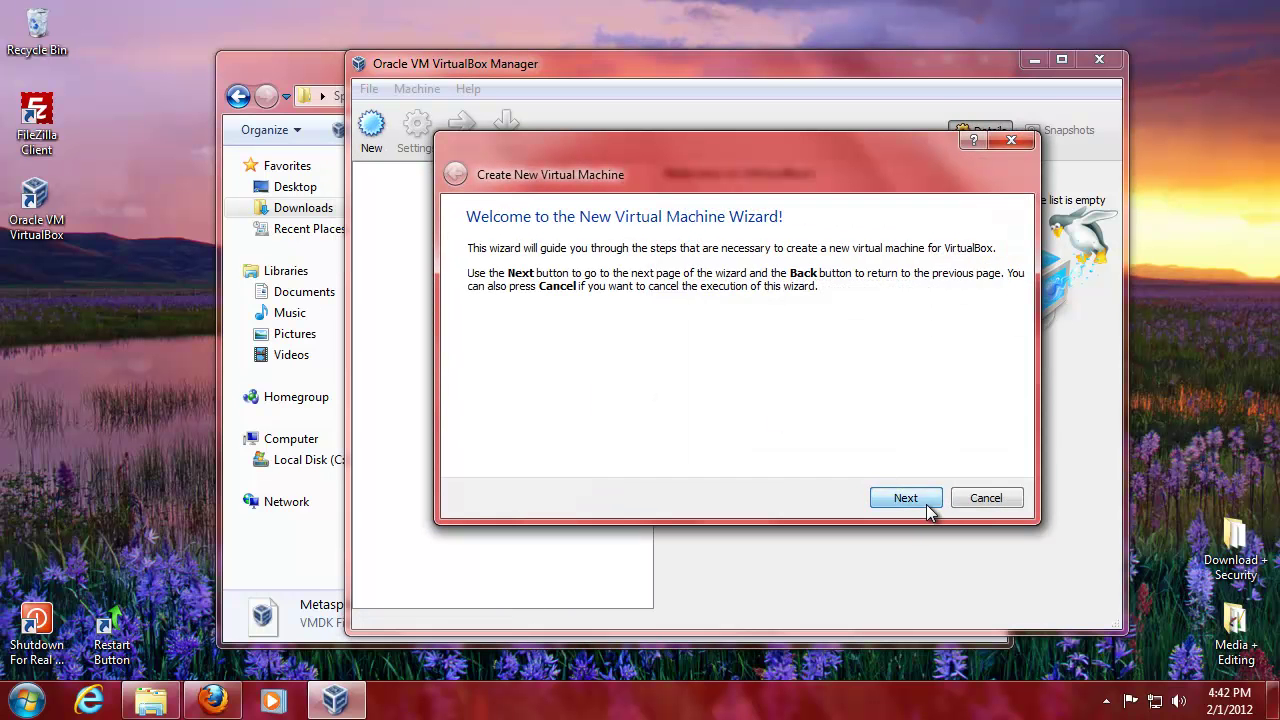
{"action": "left_click", "coordinate": [924, 503]}
{"action": "type", "text": "Metasplota"}
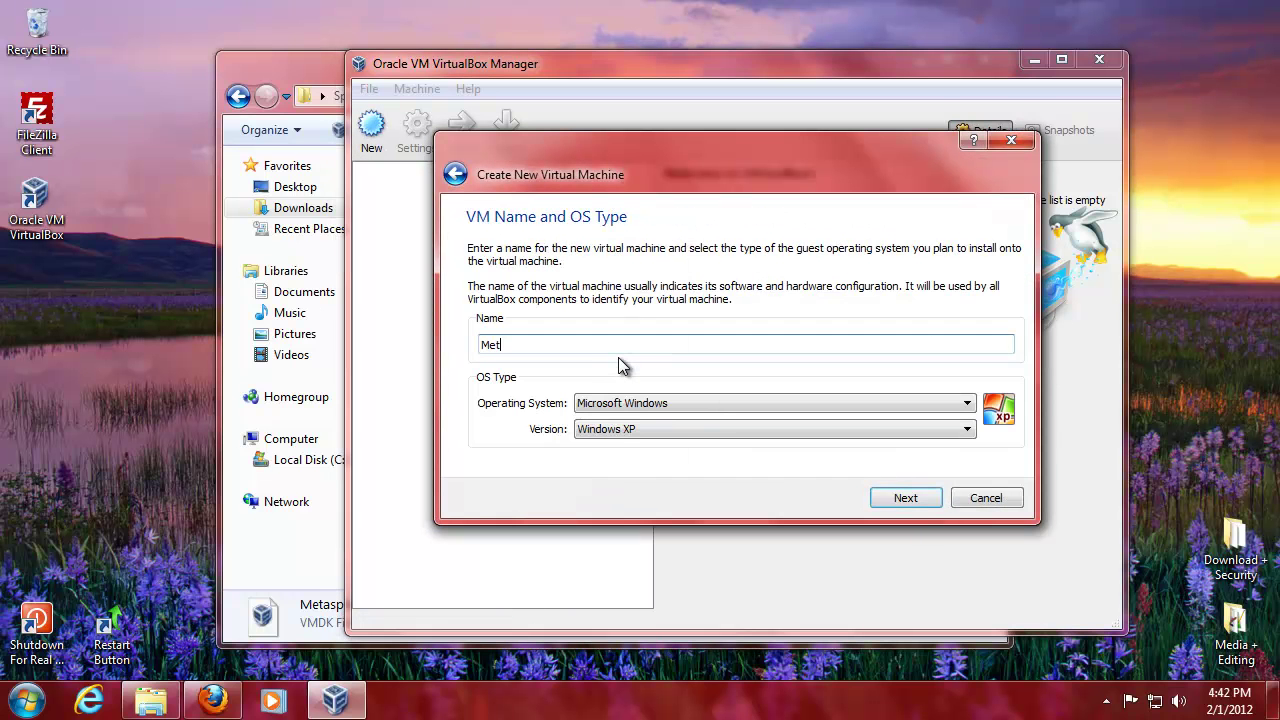
{"action": "key", "text": "BackSpace"}
{"action": "key", "text": "BackSpace"}
{"action": "type", "text": "itable"}
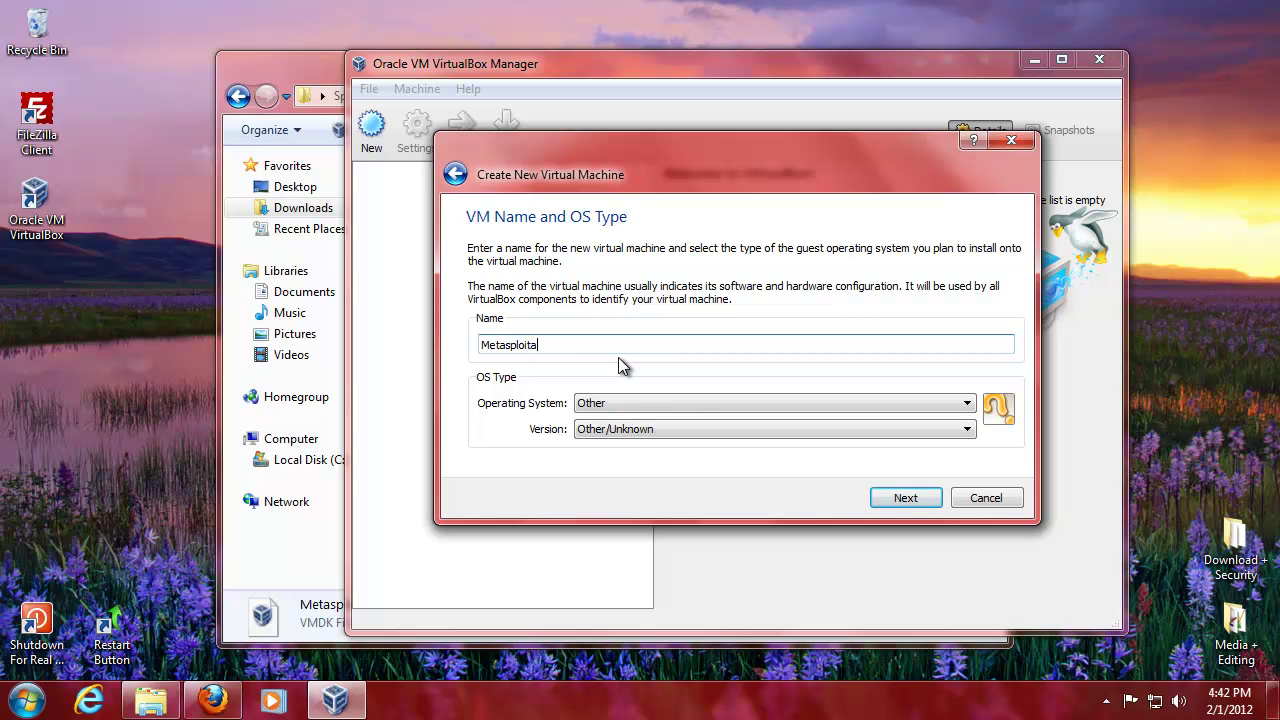
Step: Set the operating system to Linux with version Ubuntu and accept 512 MB of base memory
{"action": "left_click", "coordinate": [670, 403]}
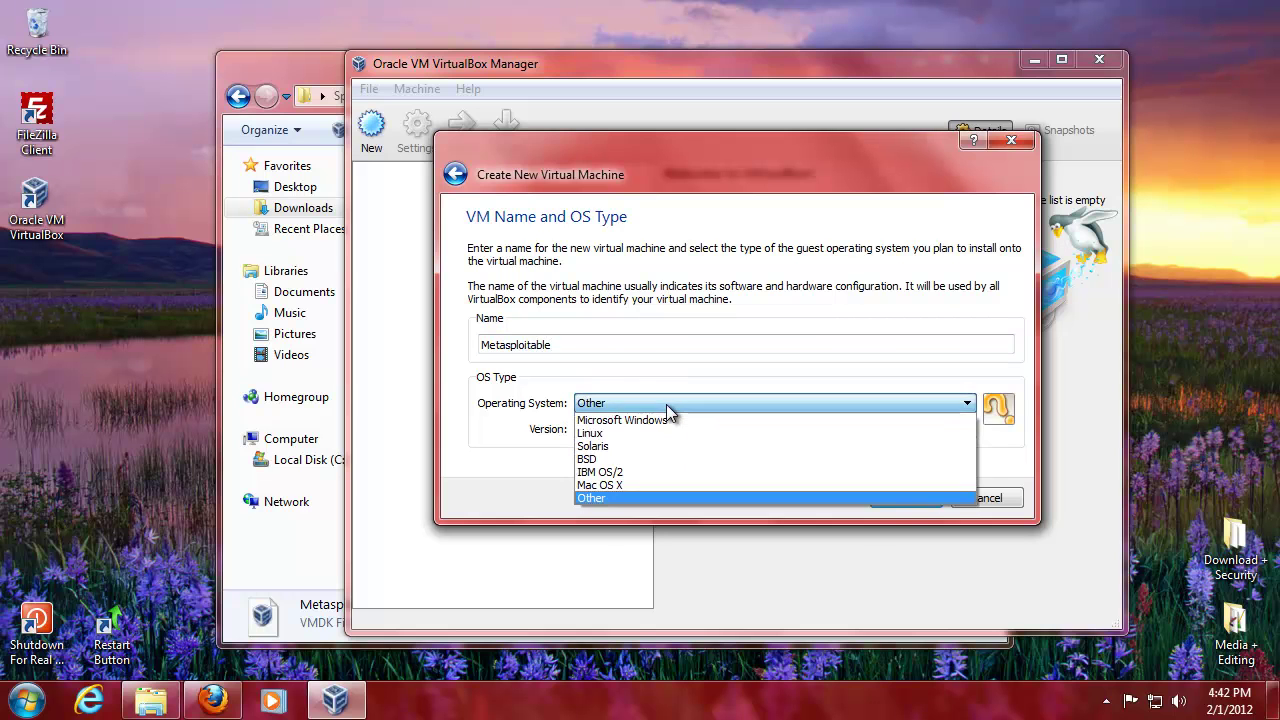
{"action": "left_click", "coordinate": [658, 435]}
{"action": "left_click", "coordinate": [658, 430]}
{"action": "left_click", "coordinate": [659, 432]}
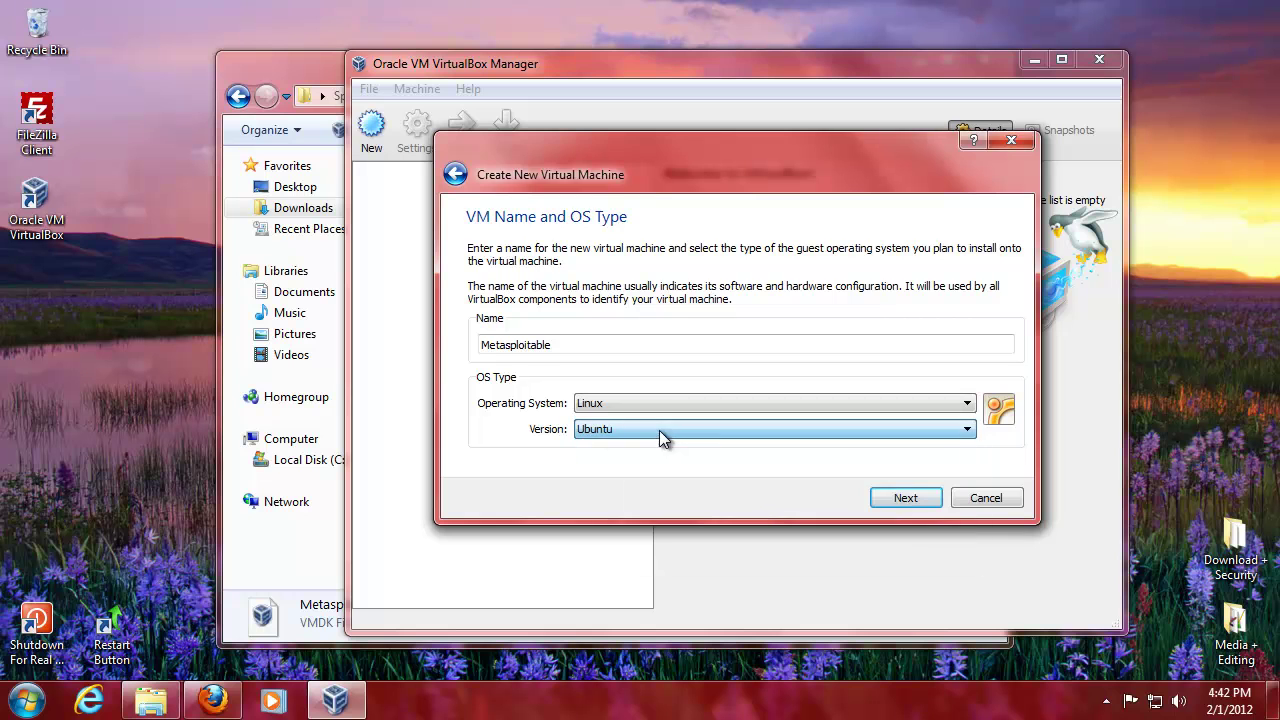
{"action": "left_click", "coordinate": [903, 497]}
{"action": "left_click", "coordinate": [890, 497]}
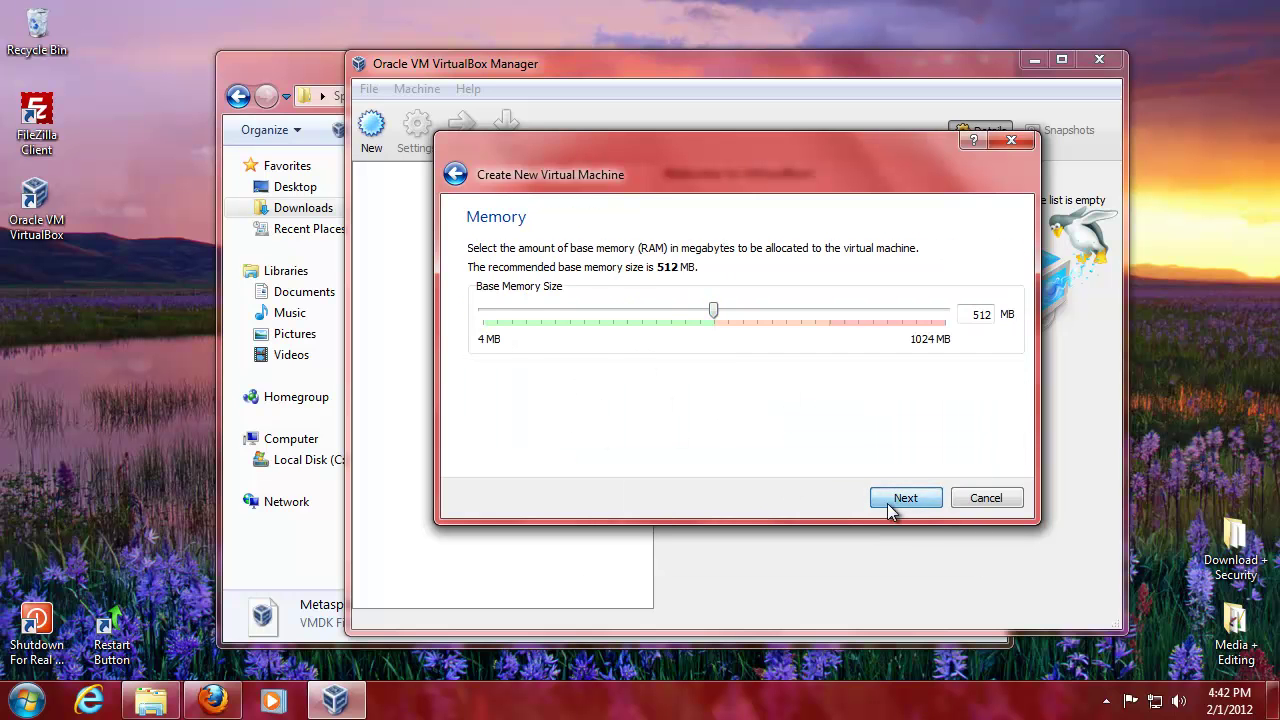
Step: Use the existing Metasploitable.vmdk as the start-up hard disk and create the virtual machine
{"action": "left_click", "coordinate": [598, 387]}
{"action": "left_click", "coordinate": [1001, 411]}
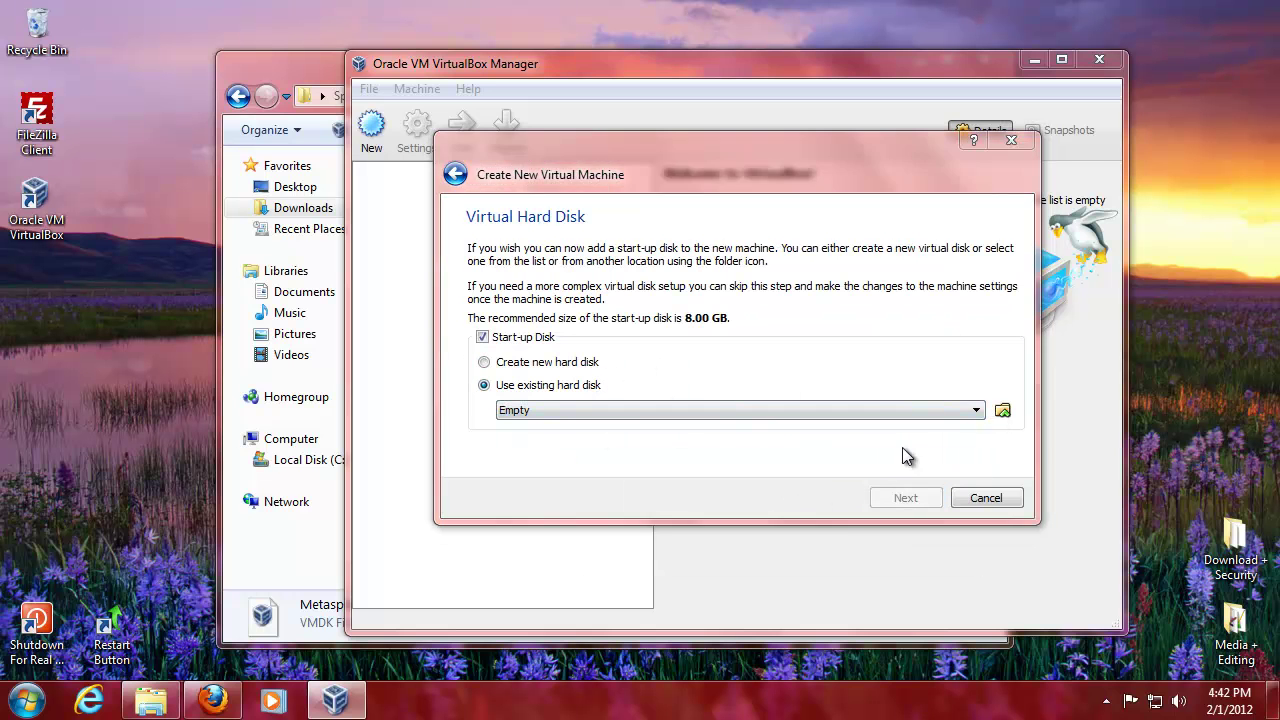
{"action": "left_click", "coordinate": [655, 275]}
{"action": "left_click", "coordinate": [903, 576]}
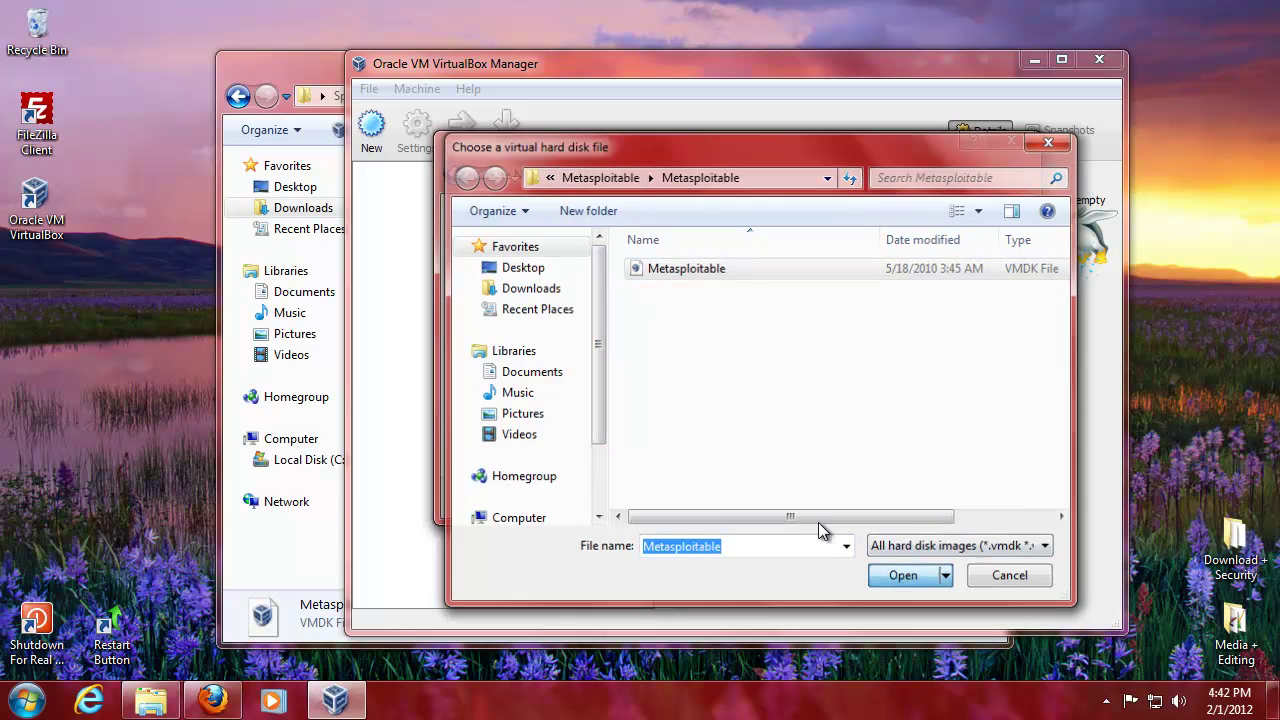
{"action": "left_click", "coordinate": [905, 499]}
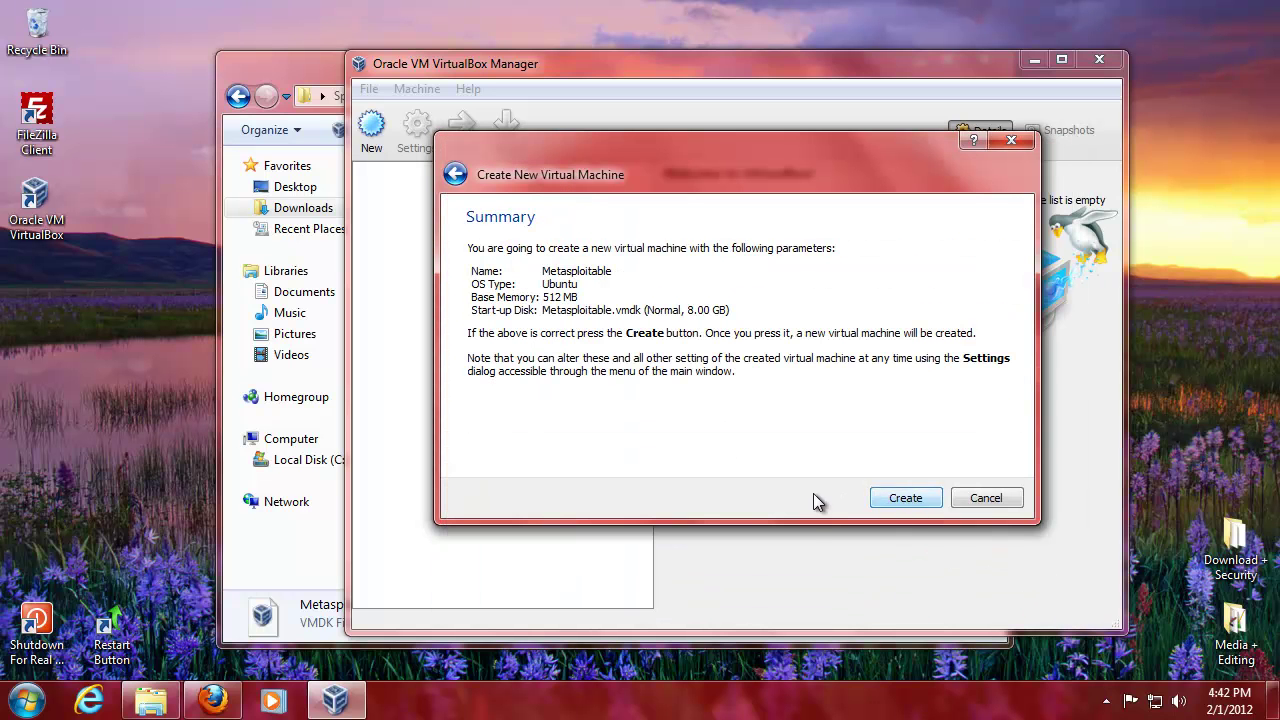
{"action": "key", "text": "Return"}
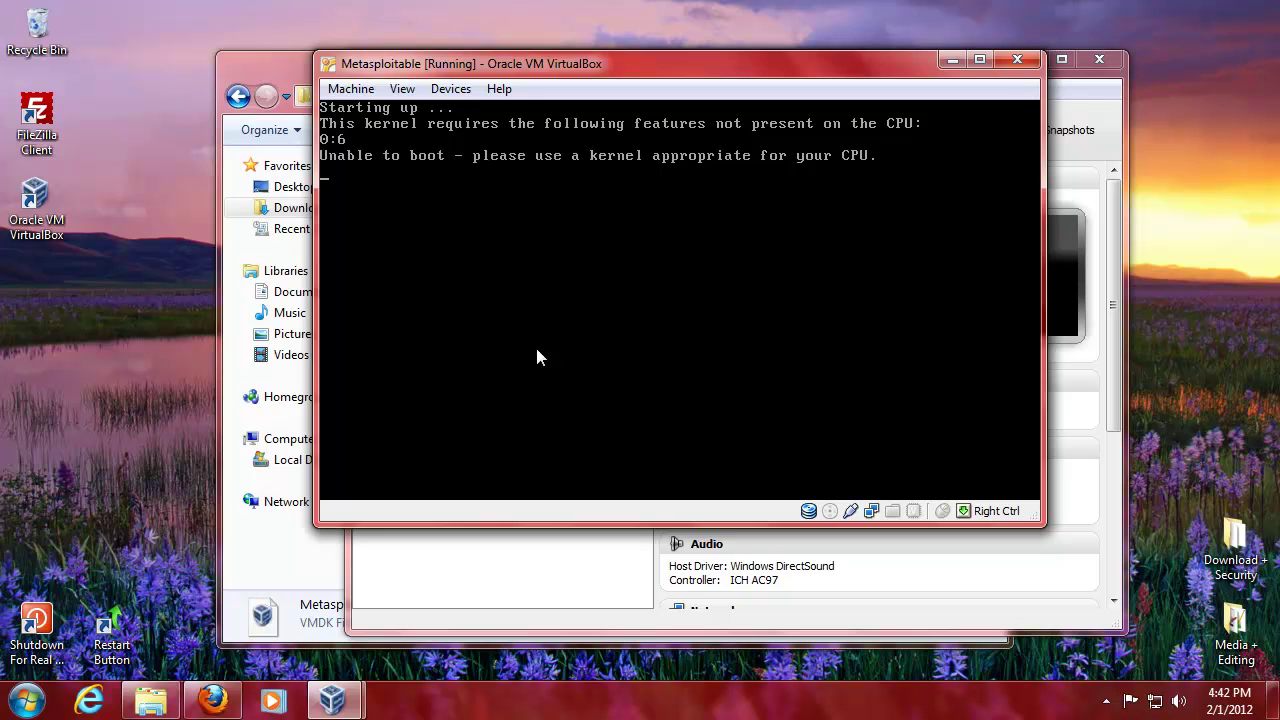
Step: Shut down the running Metasploitable machine, then remove it with all its files and close VirtualBox Manager
{"action": "left_click", "coordinate": [1016, 61]}
{"action": "left_click", "coordinate": [597, 356]}
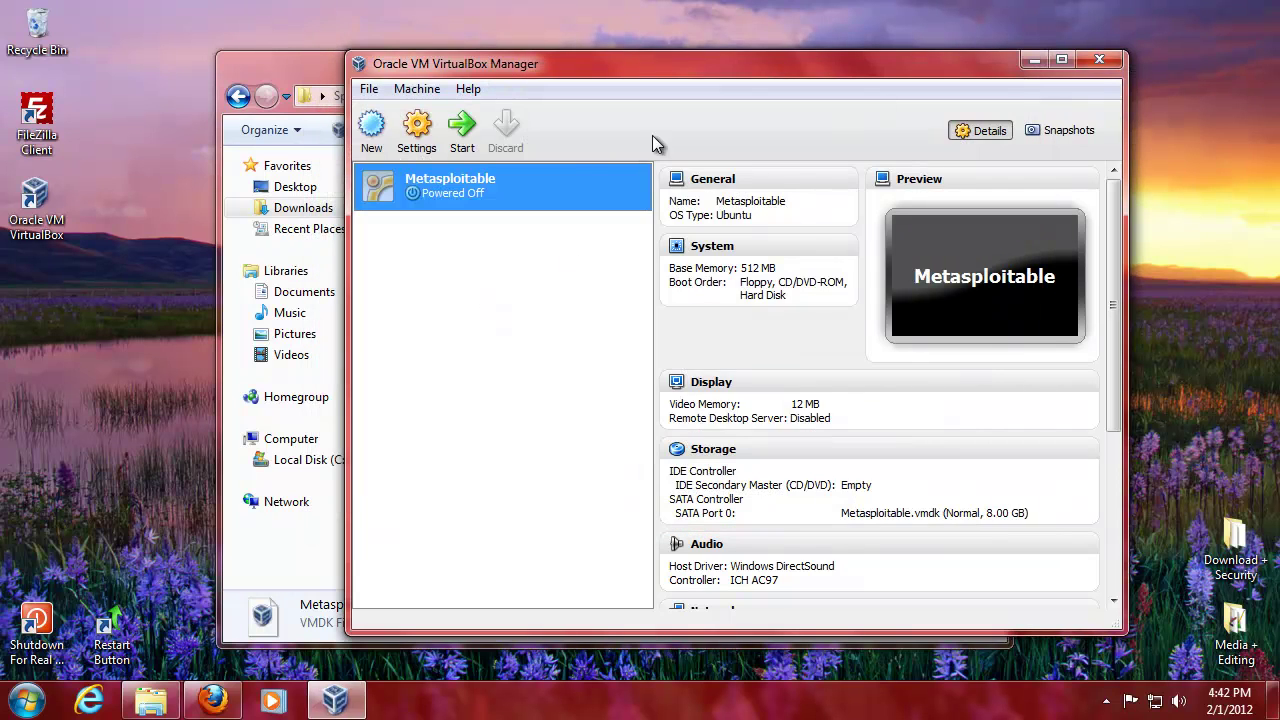
{"action": "right_click", "coordinate": [553, 170]}
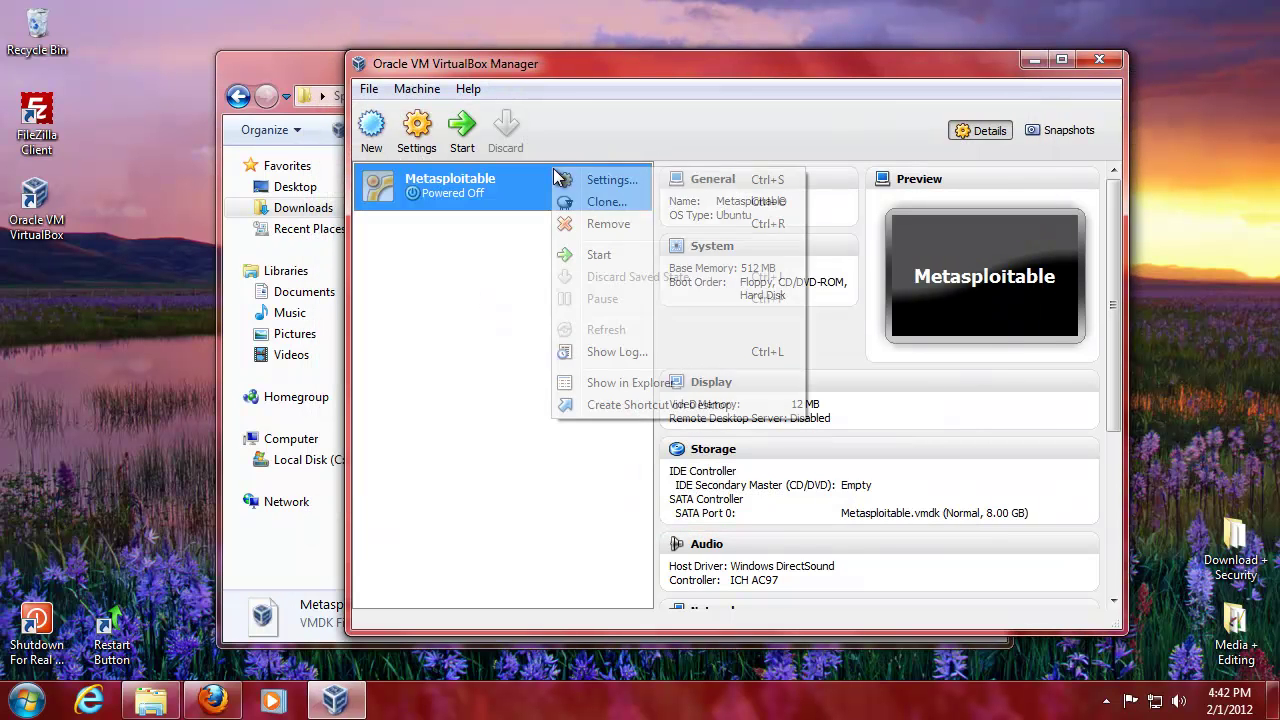
{"action": "left_click", "coordinate": [645, 224]}
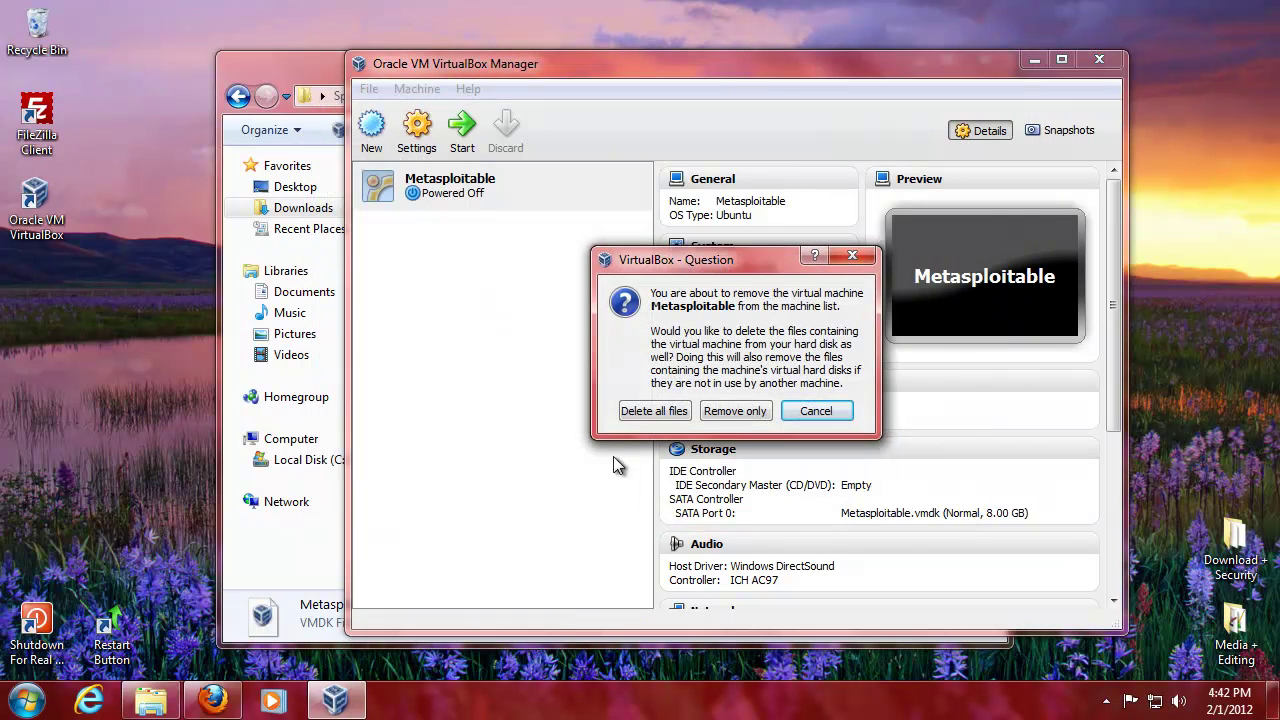
{"action": "left_click", "coordinate": [657, 412]}
{"action": "left_click", "coordinate": [1099, 60]}
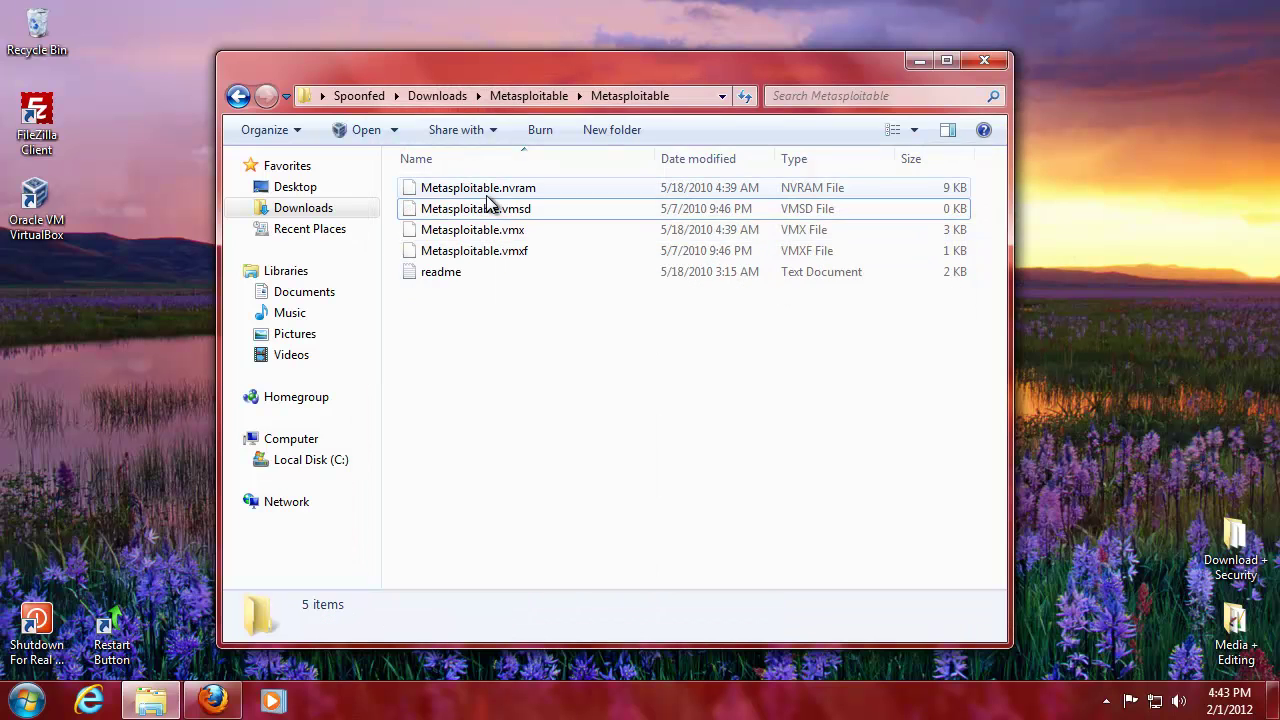
Step: Delete the Metasploitable folder, the Metasploitable zip and the backbox-2.01-i386 iso from Downloads, and close the folder window
{"action": "left_click", "coordinate": [451, 96]}
{"action": "left_click", "coordinate": [464, 300], "text": "ctrl"}
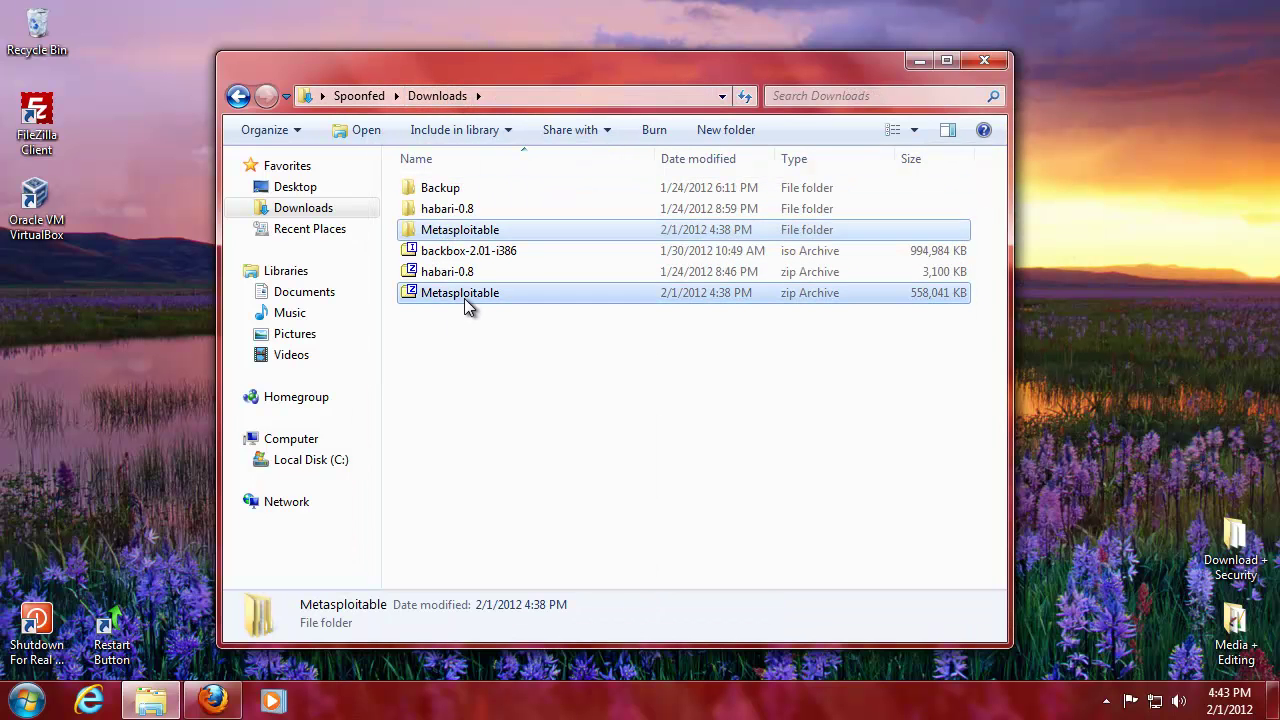
{"action": "right_click", "coordinate": [464, 298]}
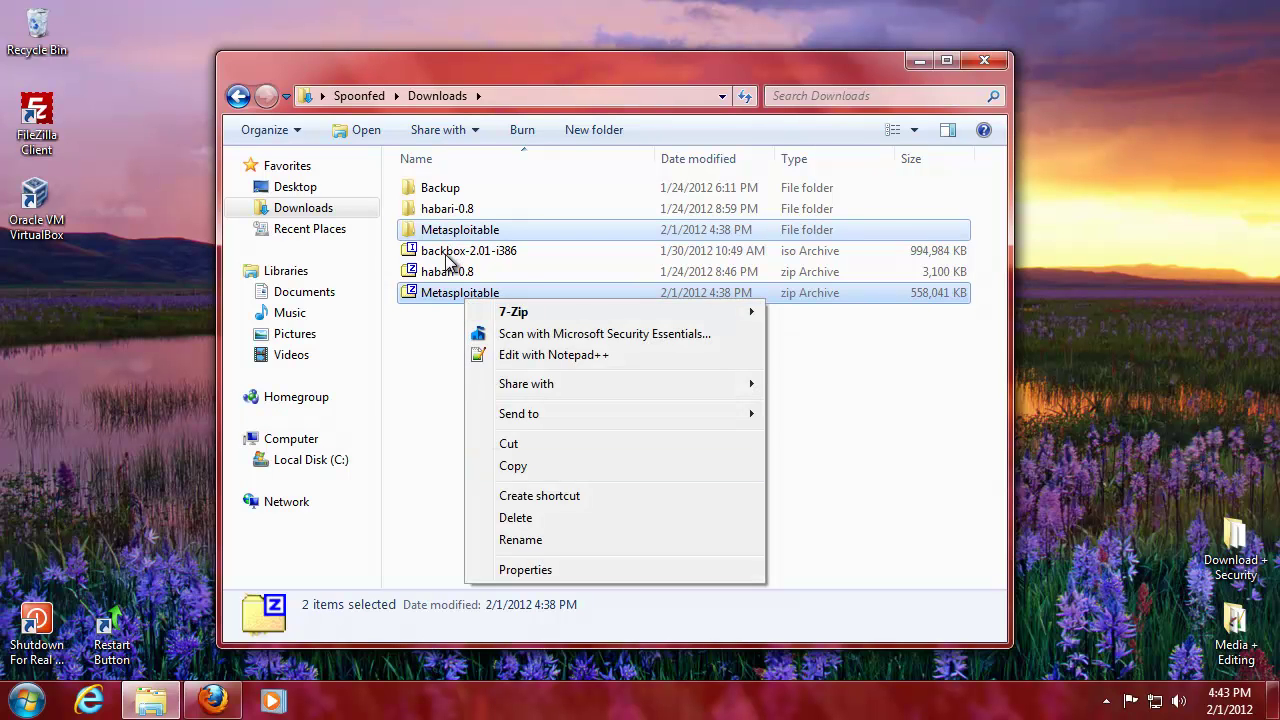
{"action": "left_click", "coordinate": [447, 258], "text": "ctrl"}
{"action": "right_click", "coordinate": [447, 258]}
{"action": "left_click", "coordinate": [498, 476]}
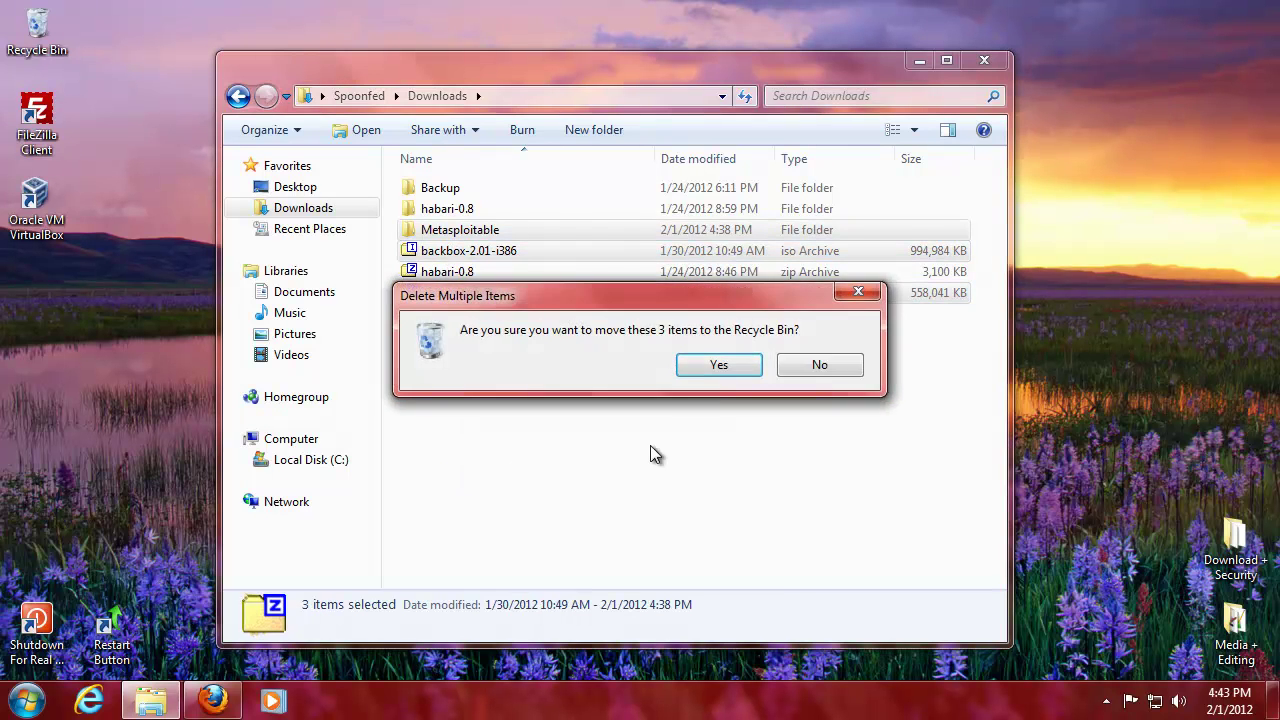
{"action": "left_click", "coordinate": [704, 373]}
{"action": "key", "text": "alt+F4"}
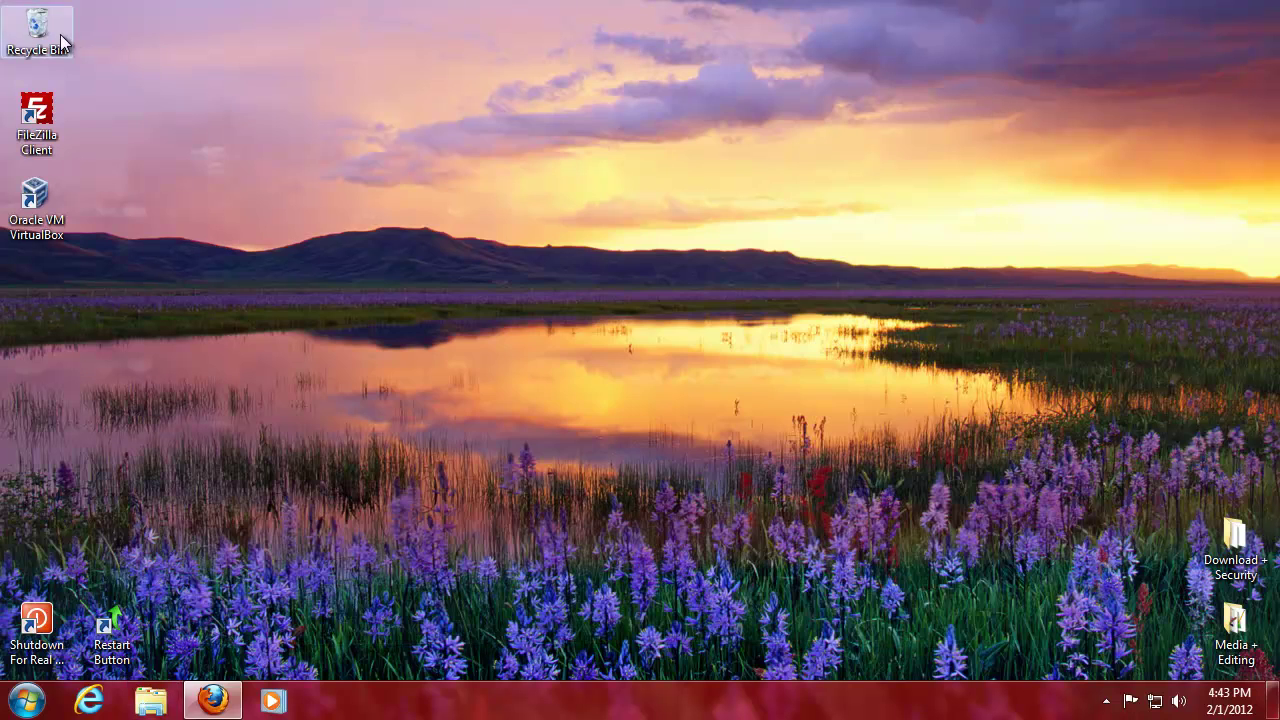
Step: Empty the Recycle Bin permanently
{"action": "right_click", "coordinate": [60, 35]}
{"action": "left_click", "coordinate": [121, 70]}
{"action": "left_click", "coordinate": [726, 366]}
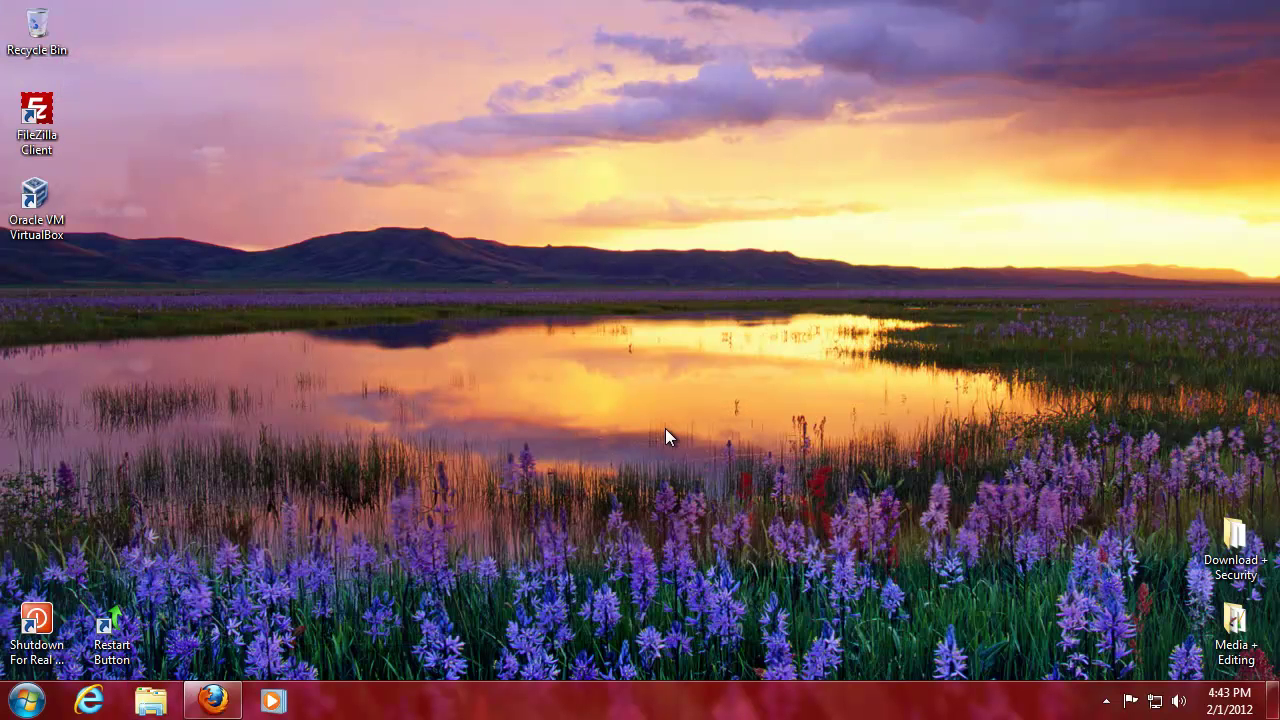